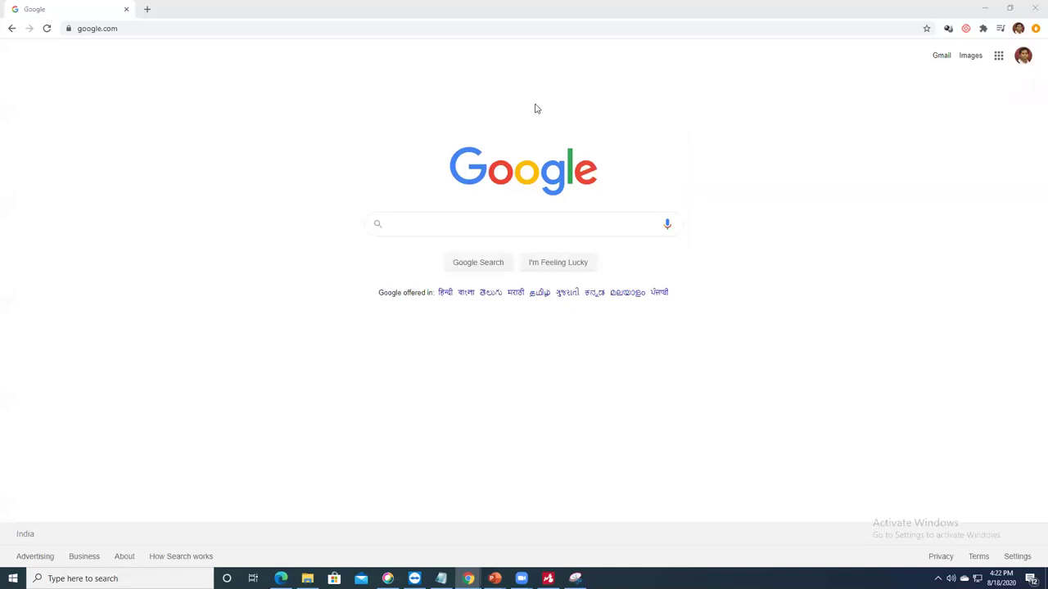
Step: Search Google for forms.microsoft.com, fixing a typo in the query
left_click(493, 231)
type("forms.microsf")
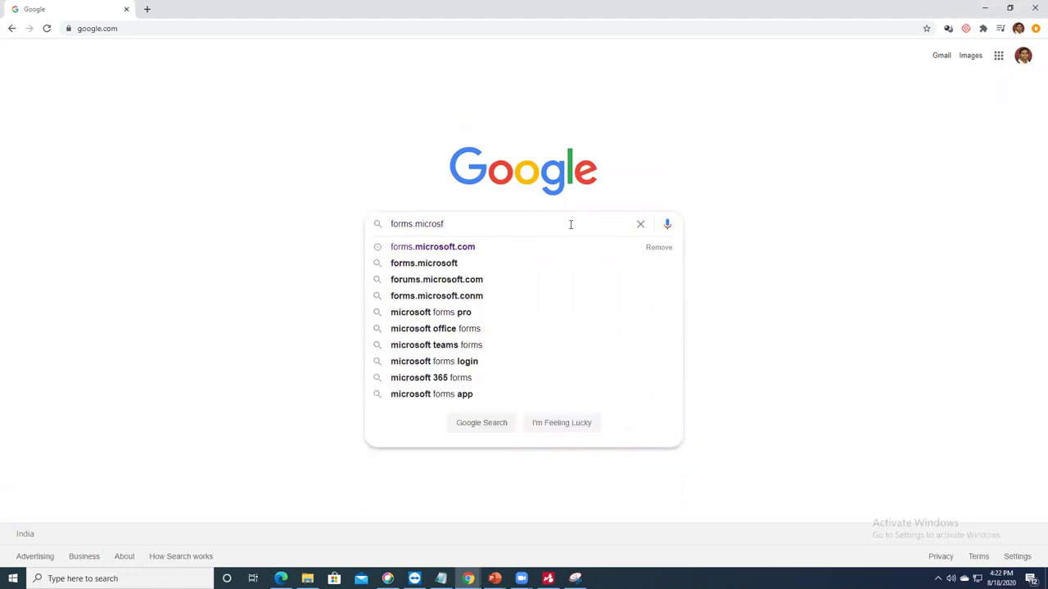
key("BackSpace")
type("oft.com")
key("Return")
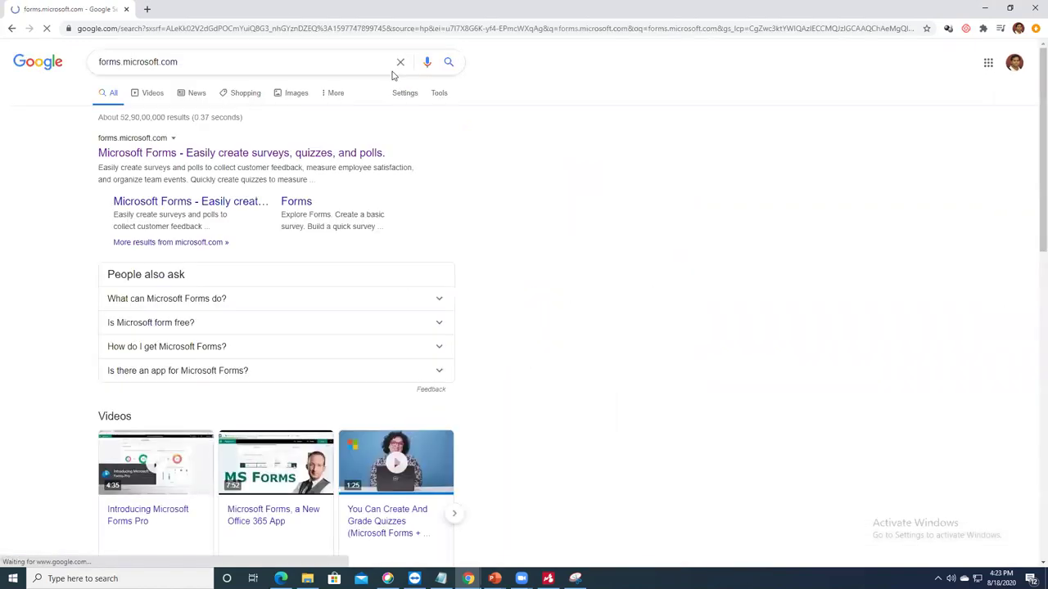
Step: Go to the Microsoft Forms site, dismiss the Edge banner, and start signing in
left_click(273, 156)
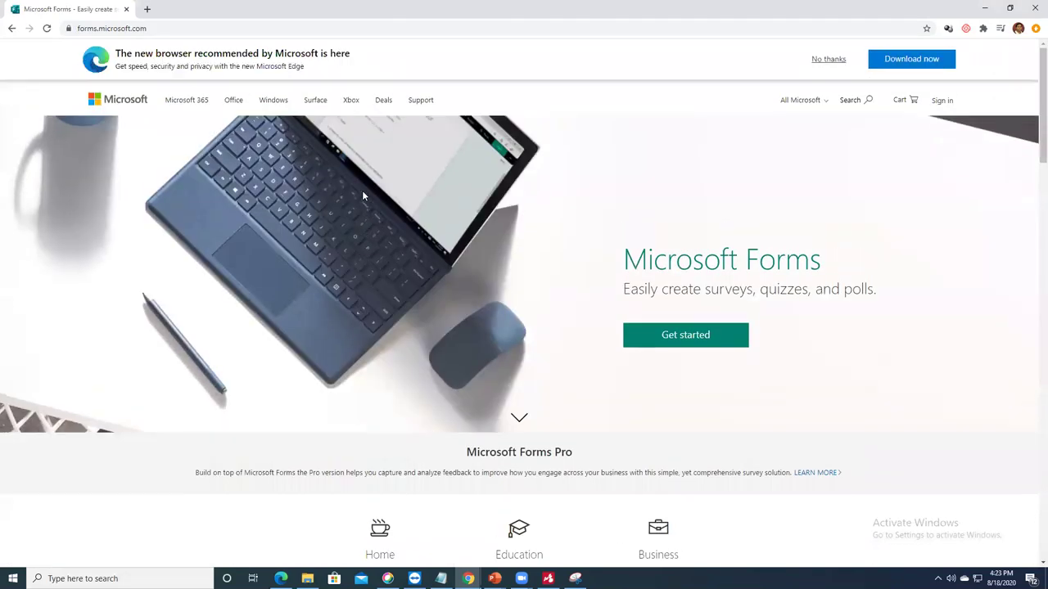
left_click(828, 59)
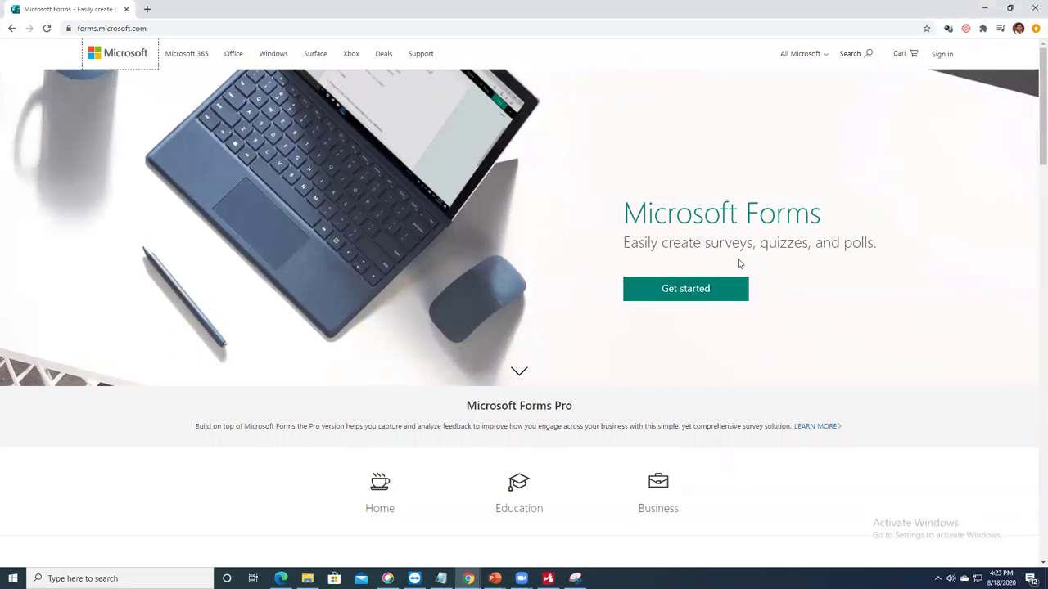
left_click(944, 55)
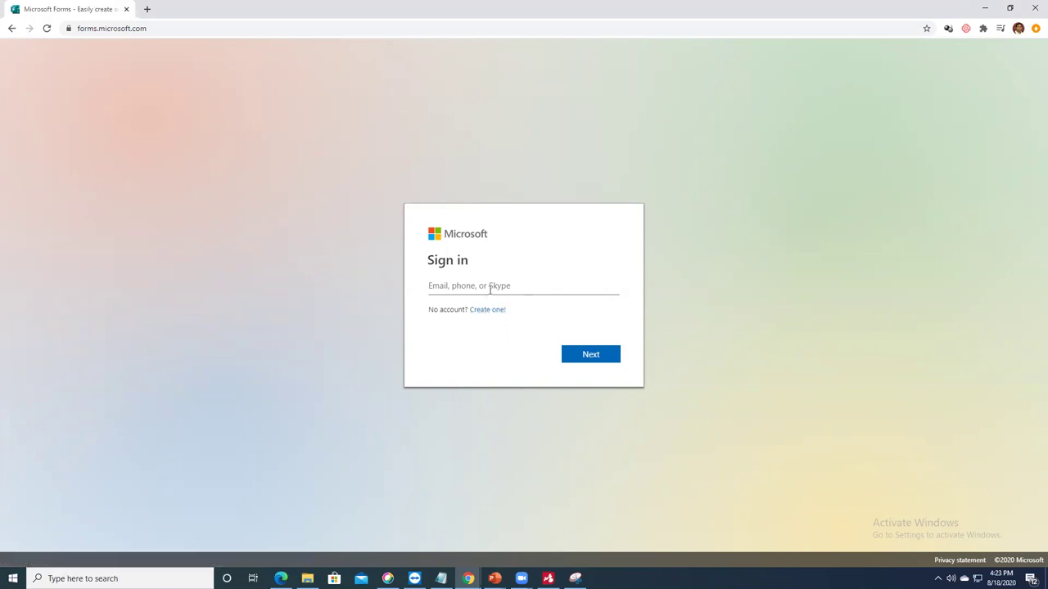
Step: Sign in to Microsoft Forms with the account e-mail and password
left_click(489, 288)
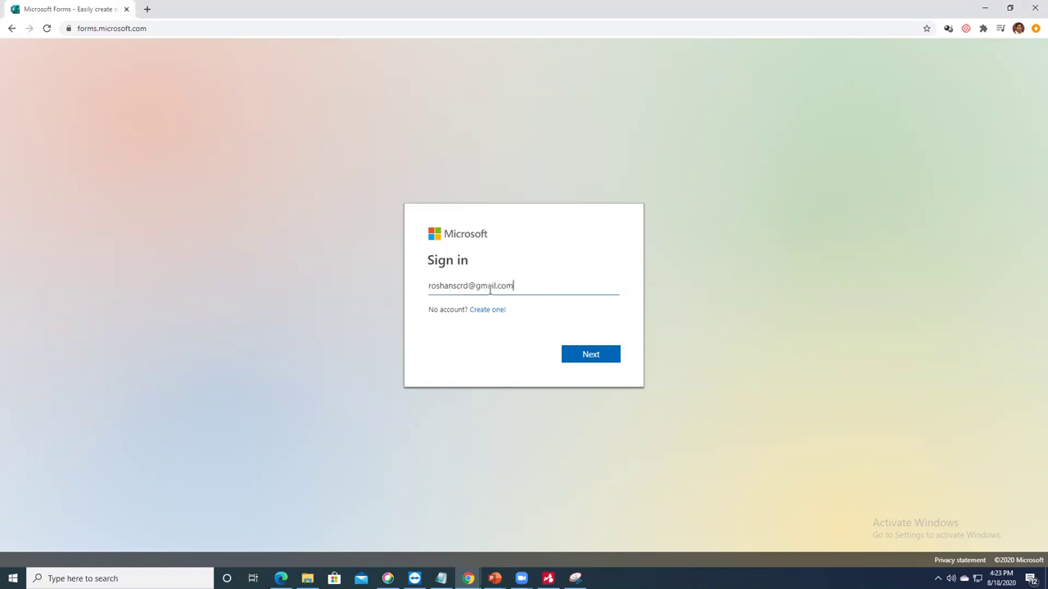
left_click(582, 359)
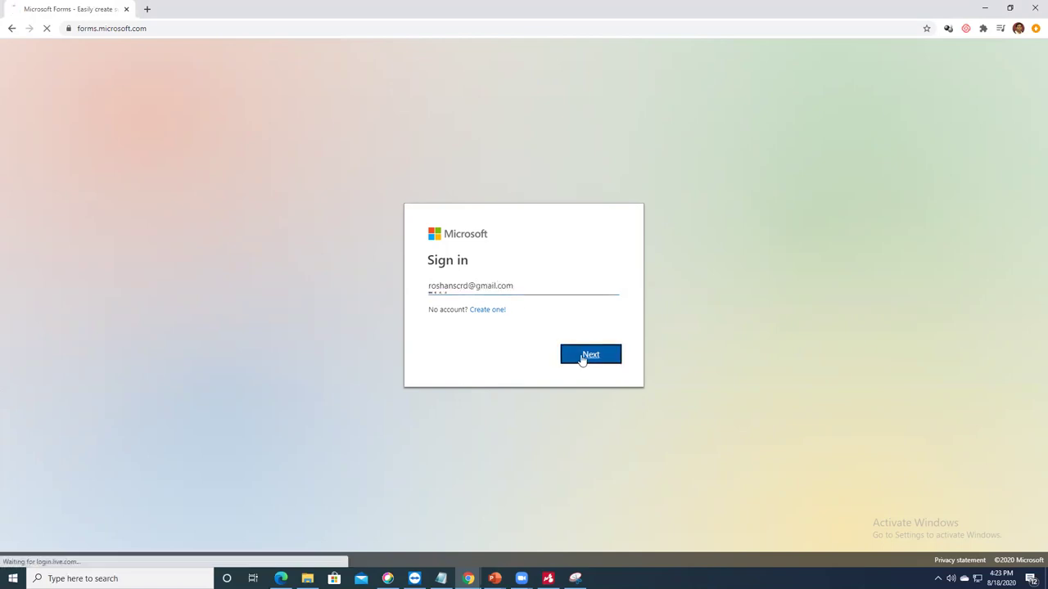
type("••••••••••")
key("Return")
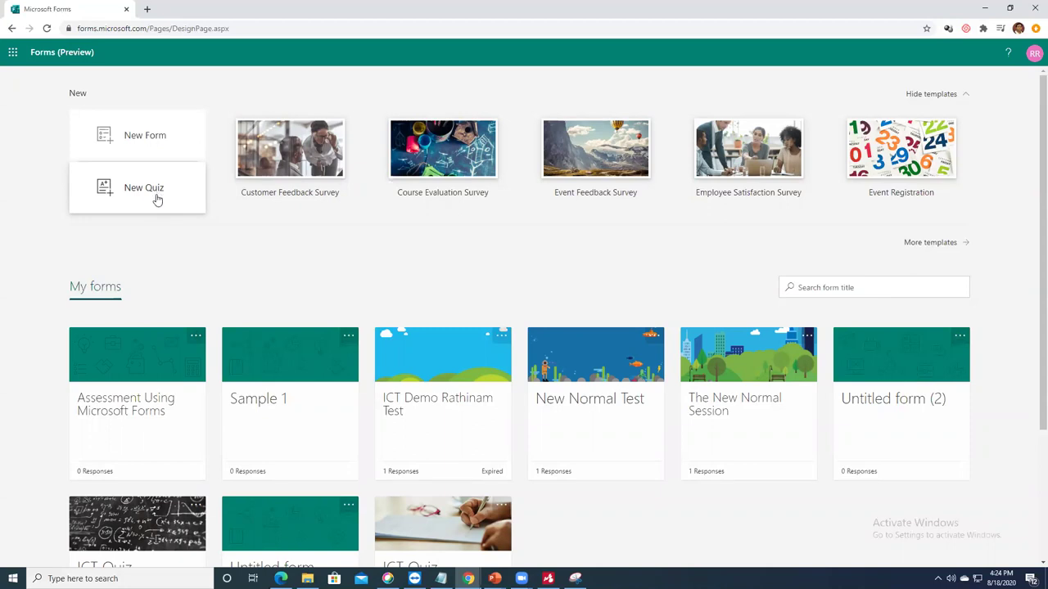
Step: Create a new quiz titled 'Microsoft Forms DEMO' described as 'To understand the functionalities'
left_click(144, 196)
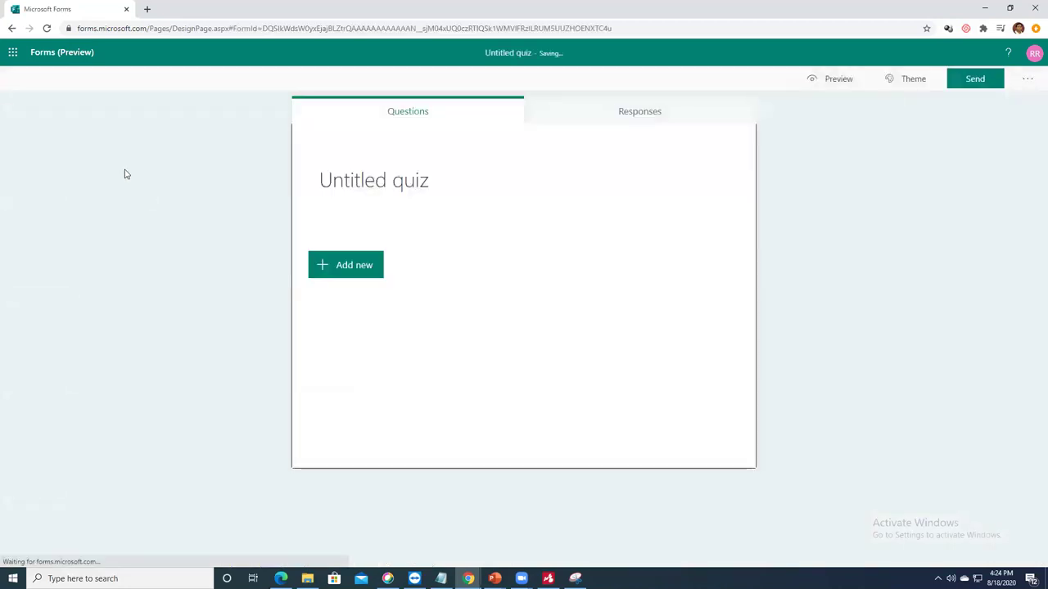
left_click(461, 187)
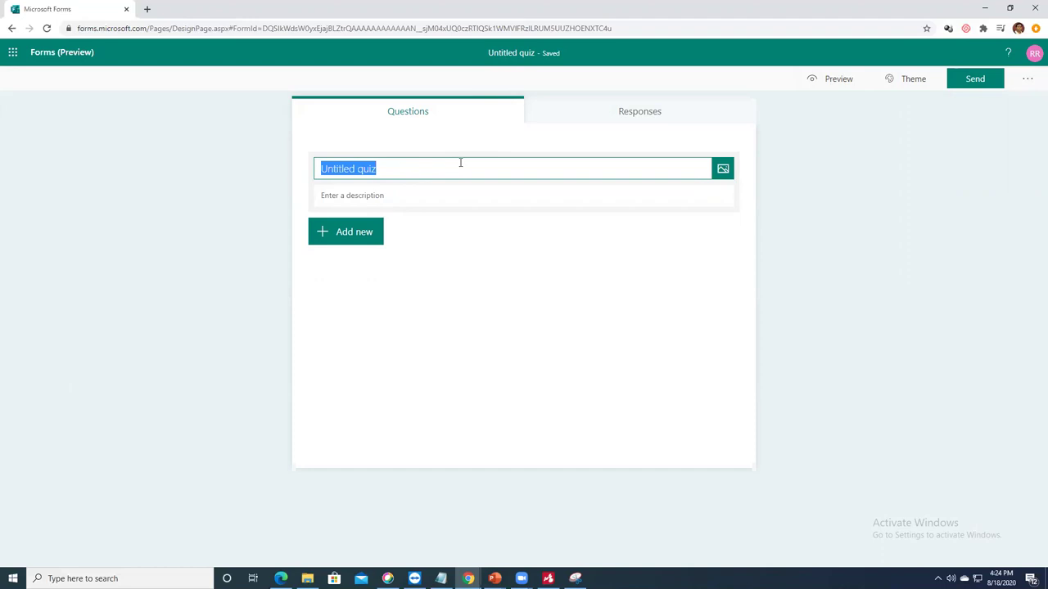
type("Micr")
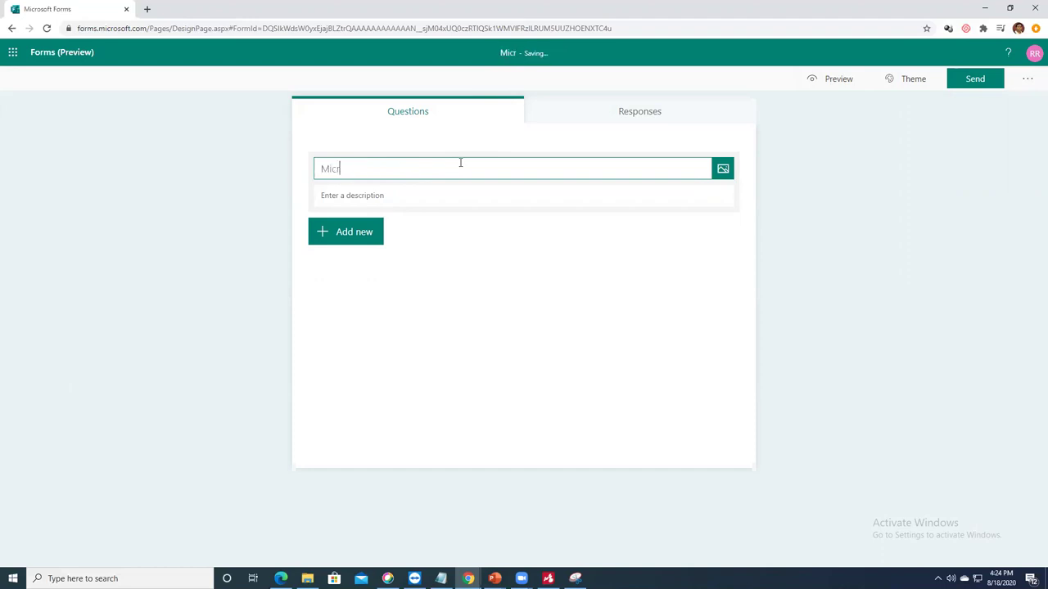
type("osoft Forms DEMO")
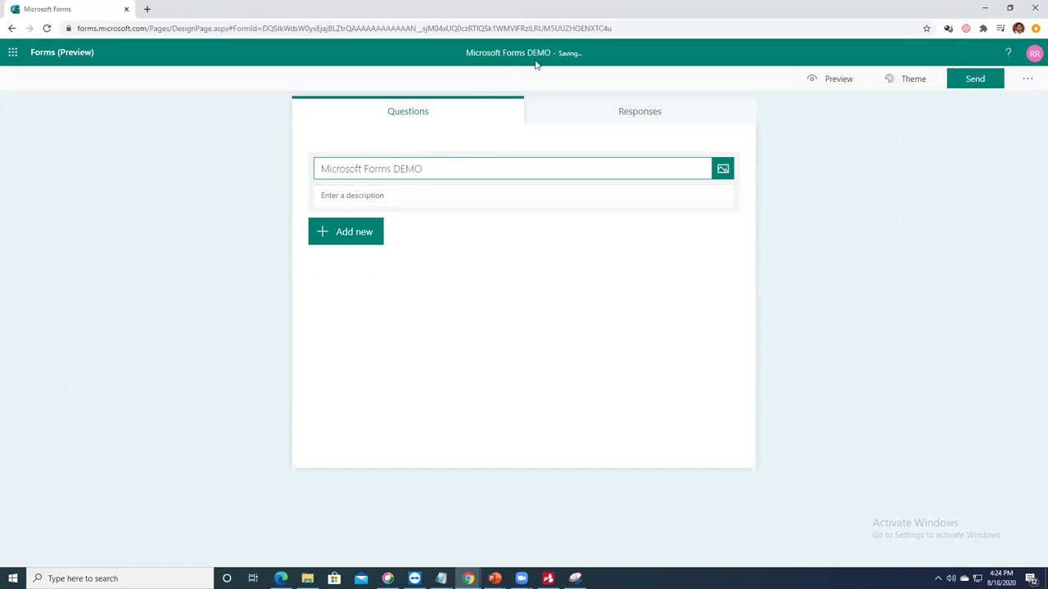
left_click(393, 197)
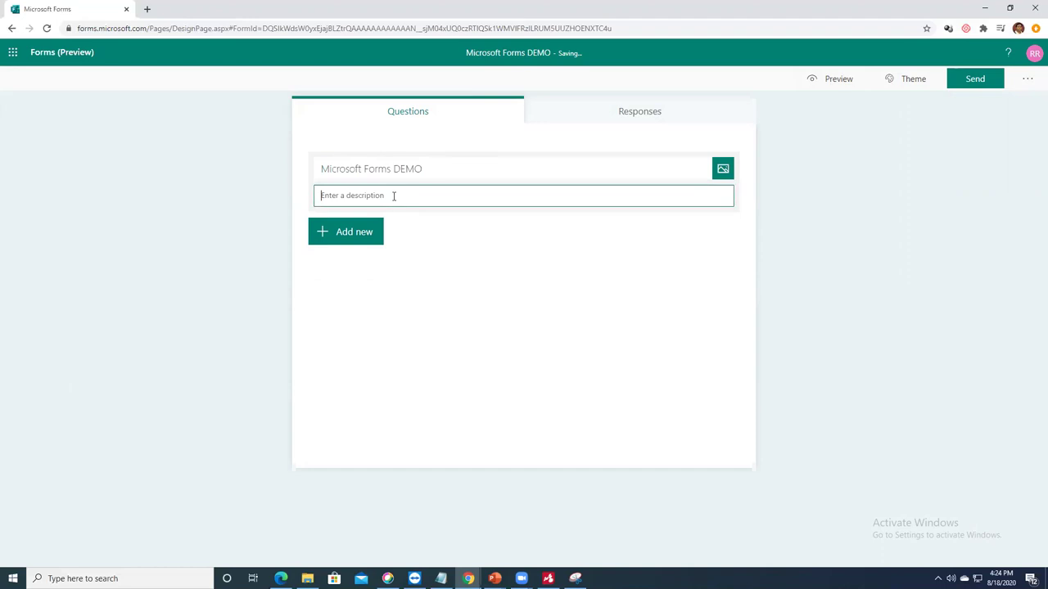
type("To understand the ")
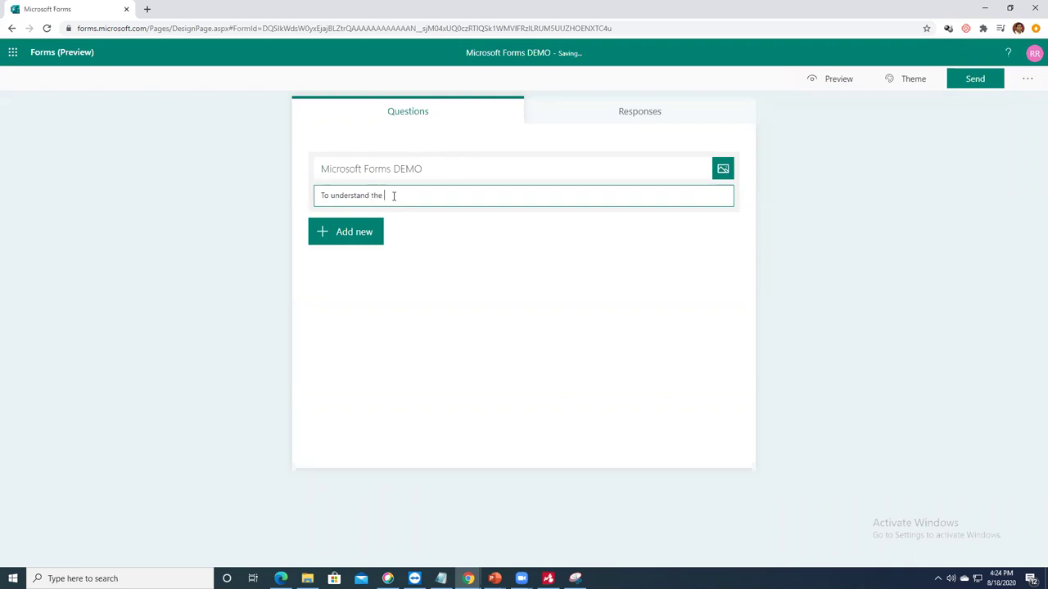
type("functionalities")
left_click(506, 237)
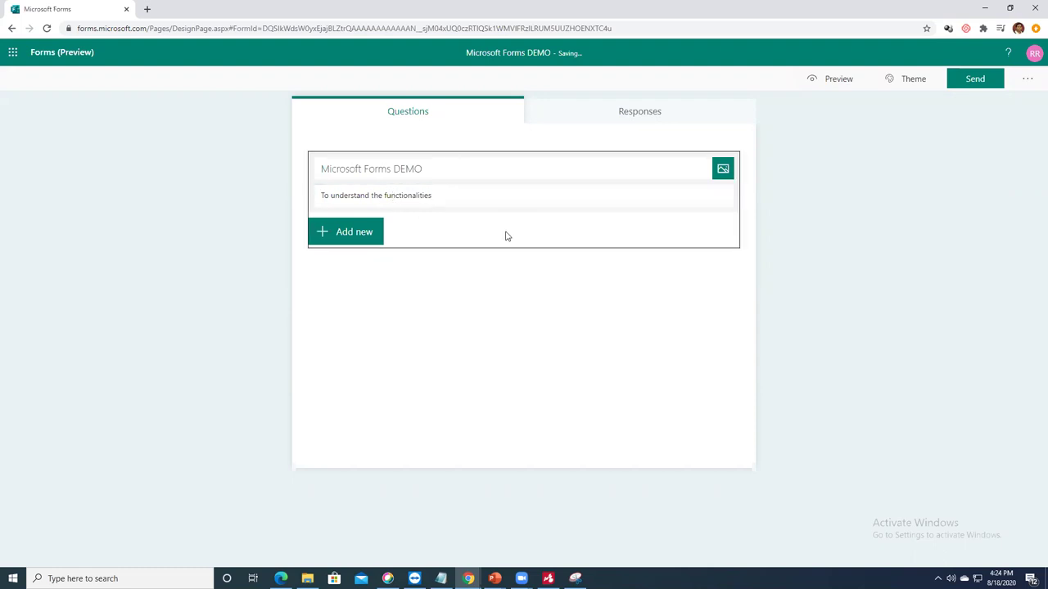
Step: Browse header image sources (Bing, OneDrive, Upload) without adding one, then show question types
left_click(722, 169)
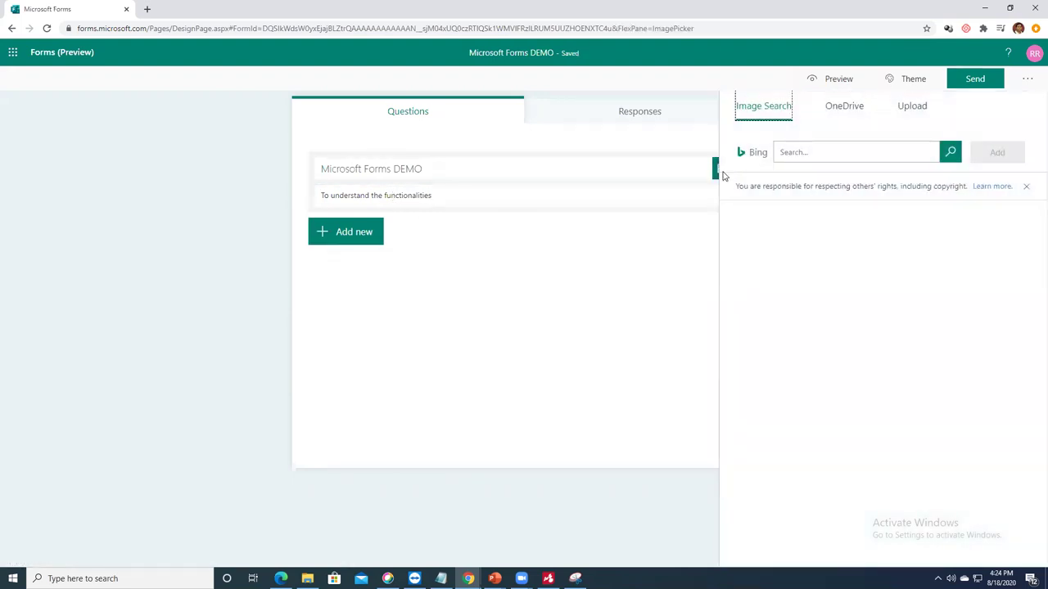
left_click(807, 149)
left_click(848, 108)
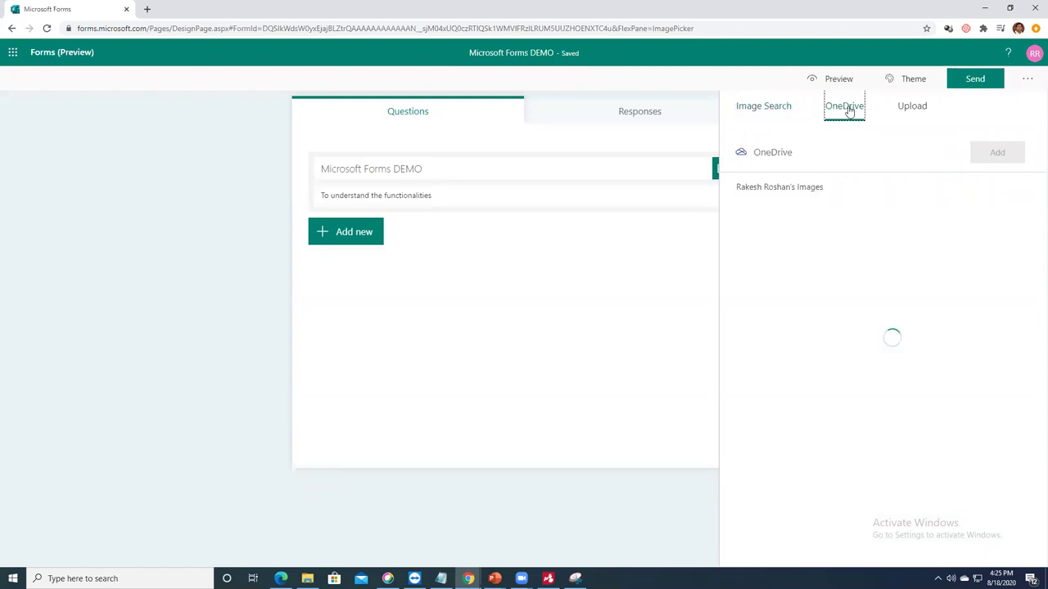
left_click(915, 108)
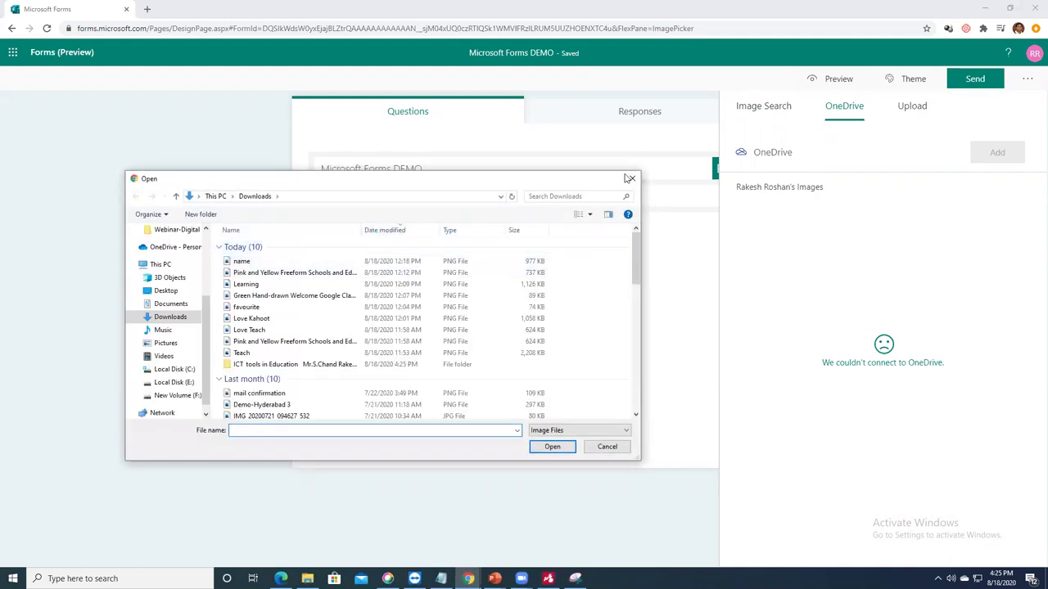
left_click(632, 177)
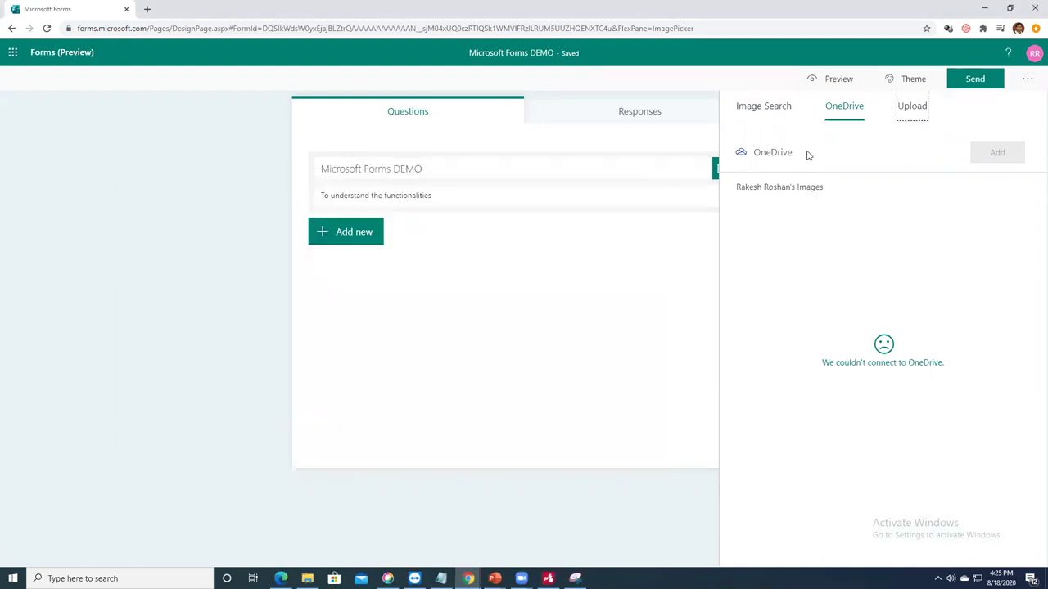
left_click(702, 141)
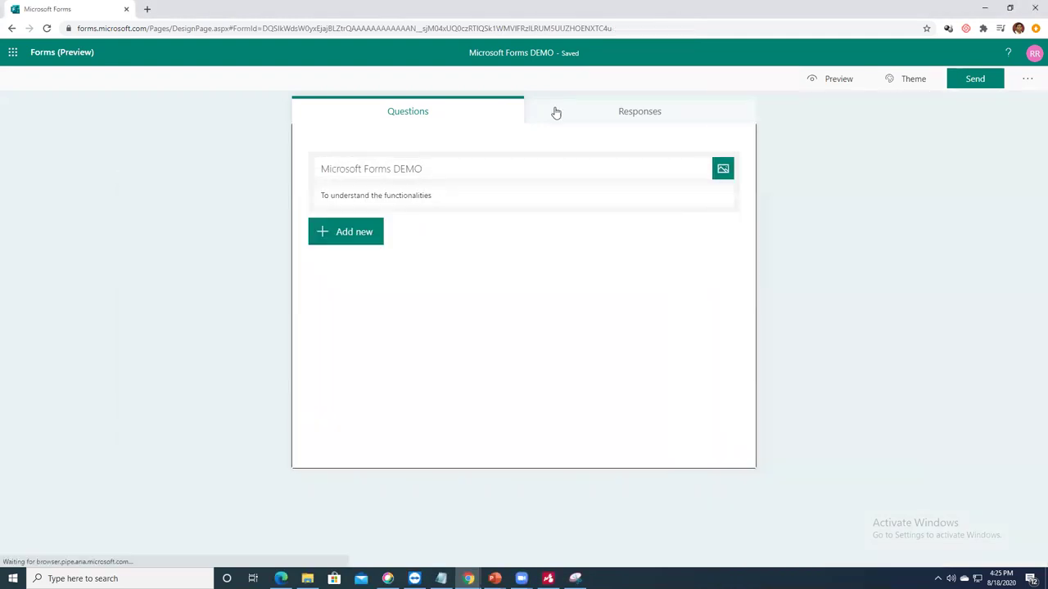
left_click(363, 235)
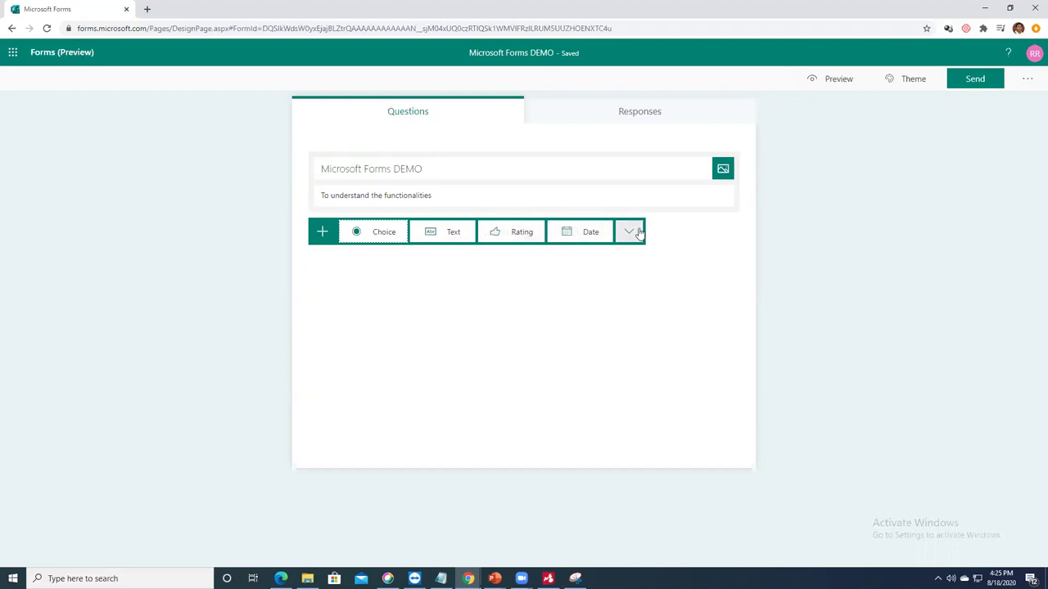
Step: Add a Choice question titled 'Microsoft Forms is a Free Tool'
left_click(368, 234)
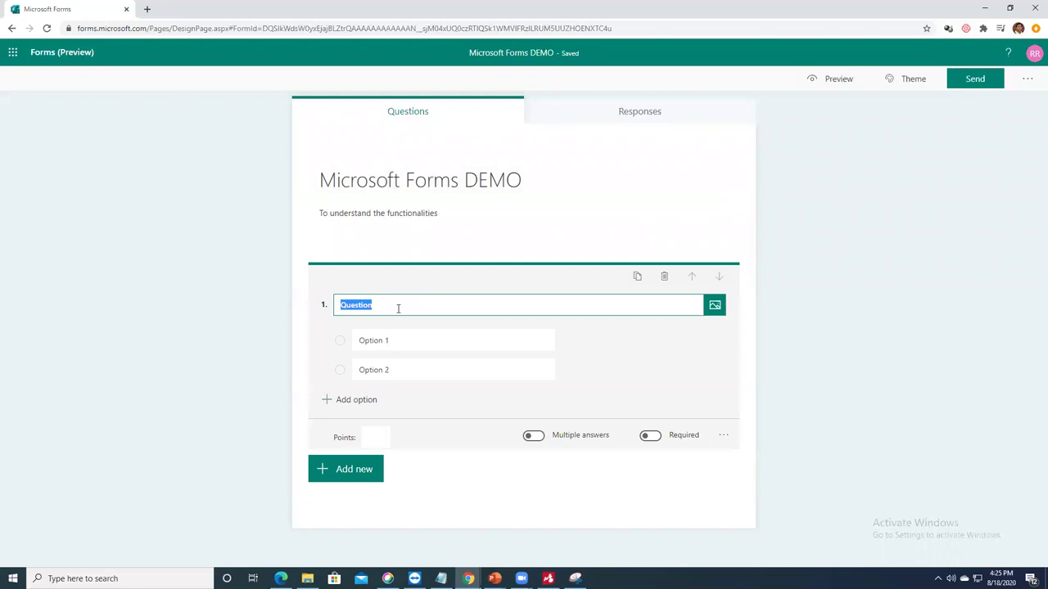
type("Micr")
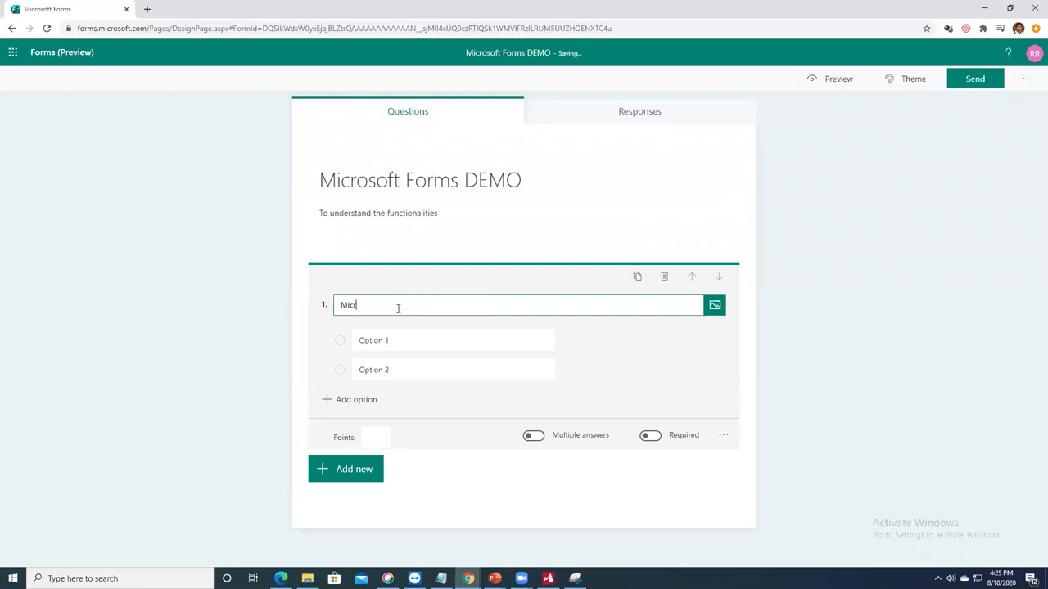
type("osoft Forms")
type(" a")
key("BackSpace")
key("BackSpace")
type("is a Free Tool")
Step: Fill in the two answer options as YES and NO
left_click(401, 342)
type("YES")
left_click(368, 373)
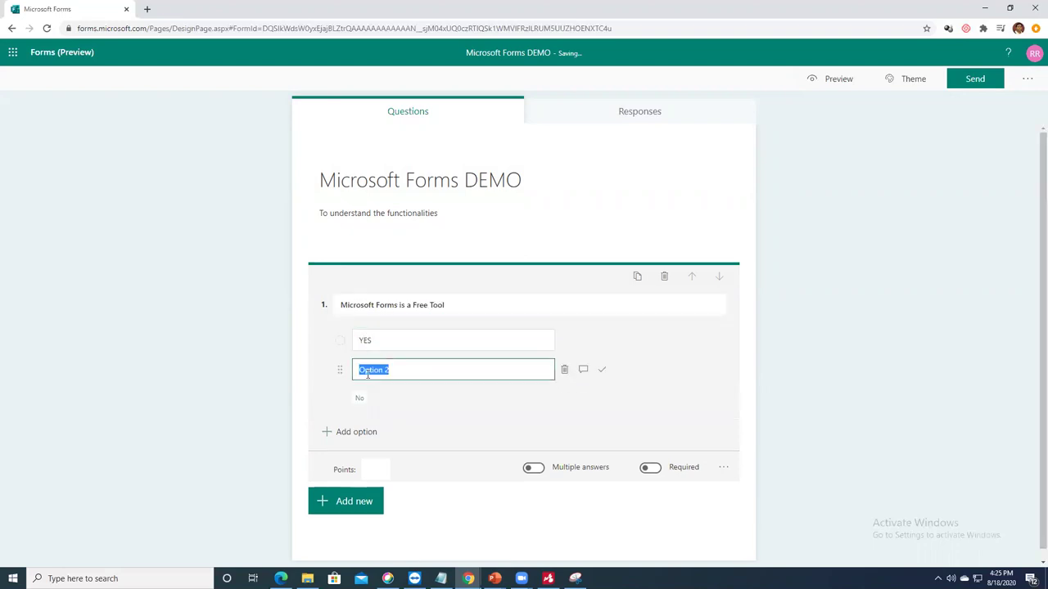
type("NO")
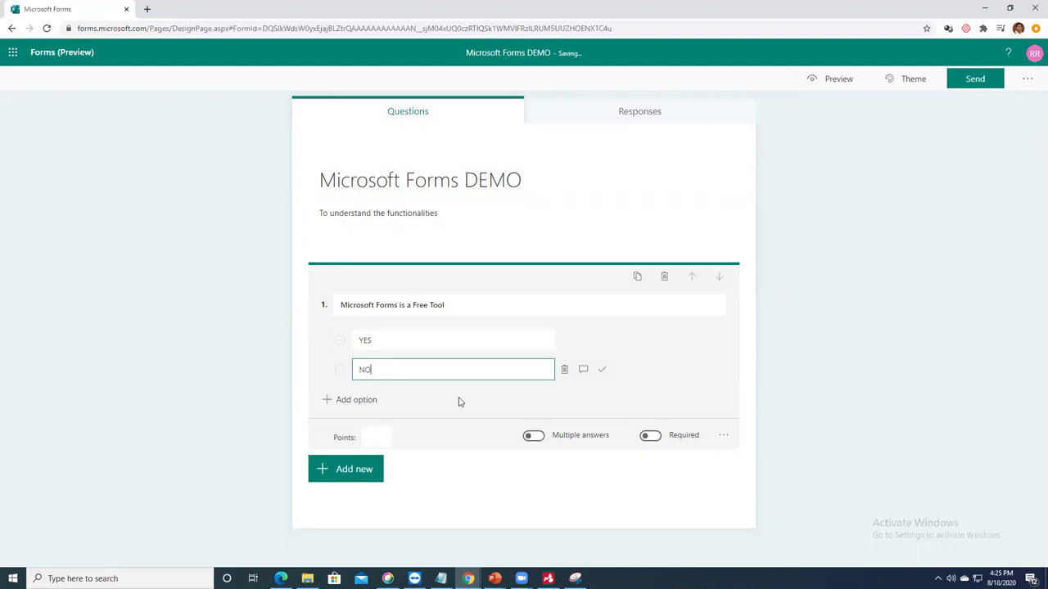
left_click(459, 401)
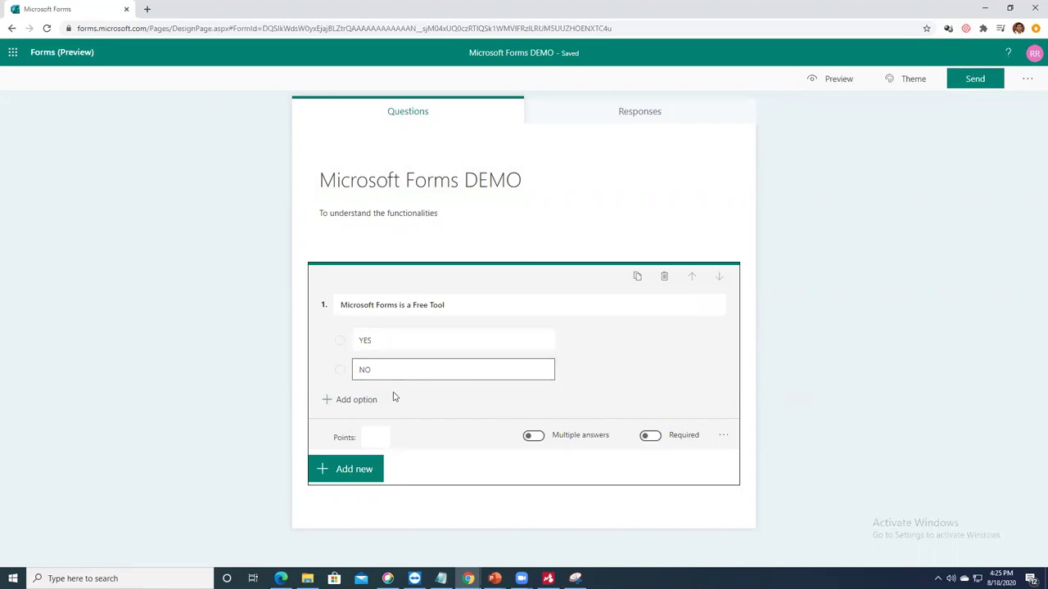
Step: Remove a stray third option, mark YES correct, and set 1 point
left_click(355, 399)
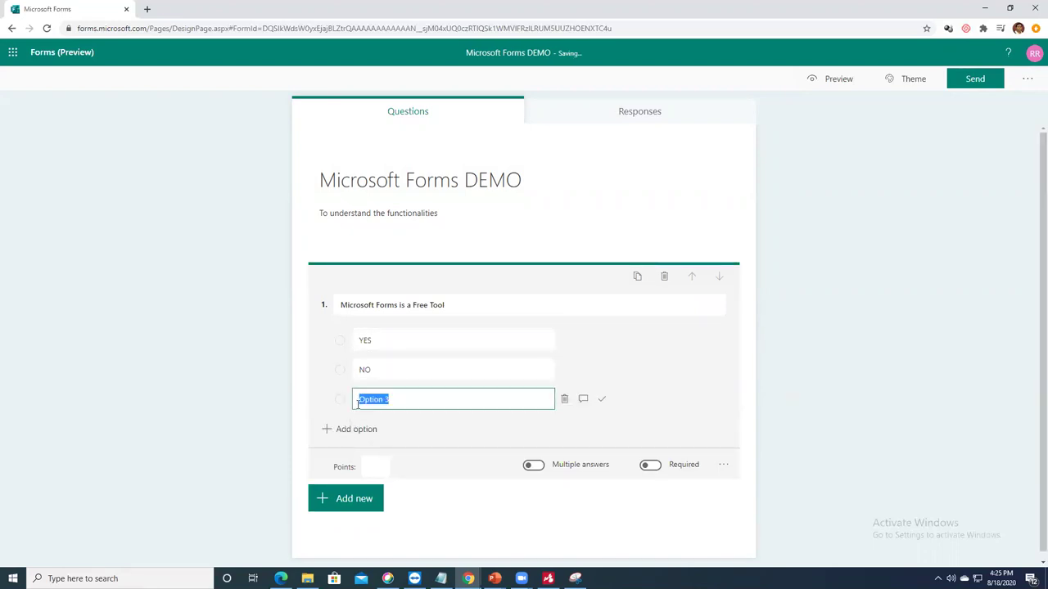
left_click(564, 399)
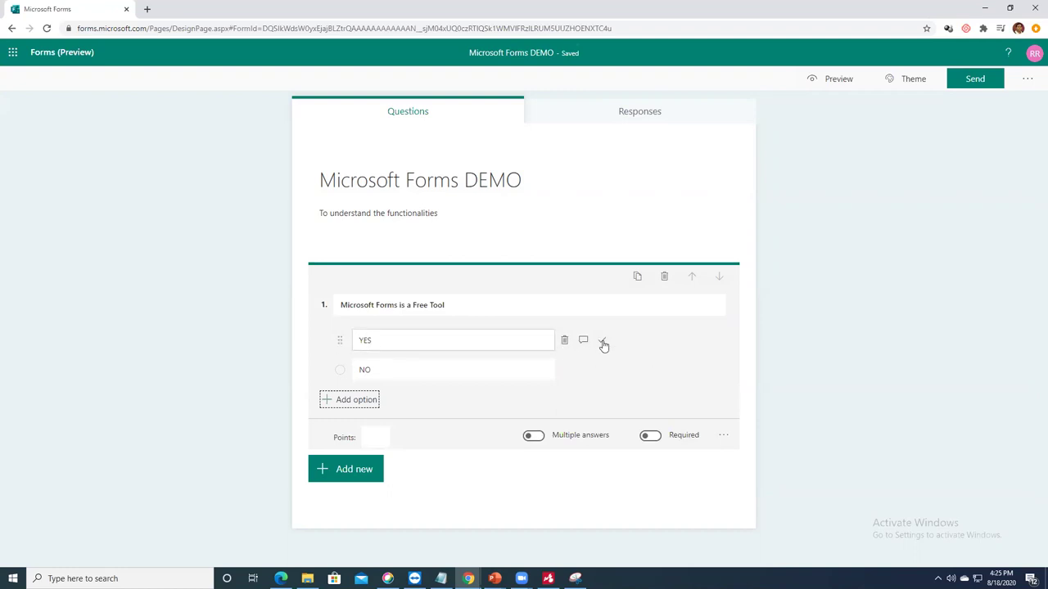
left_click(603, 342)
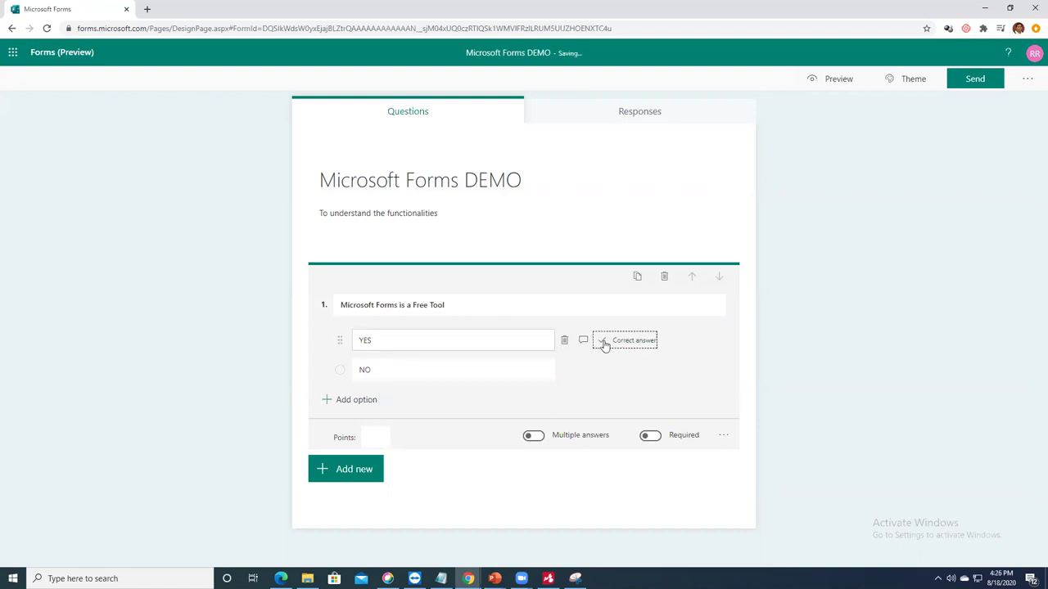
left_click(377, 435)
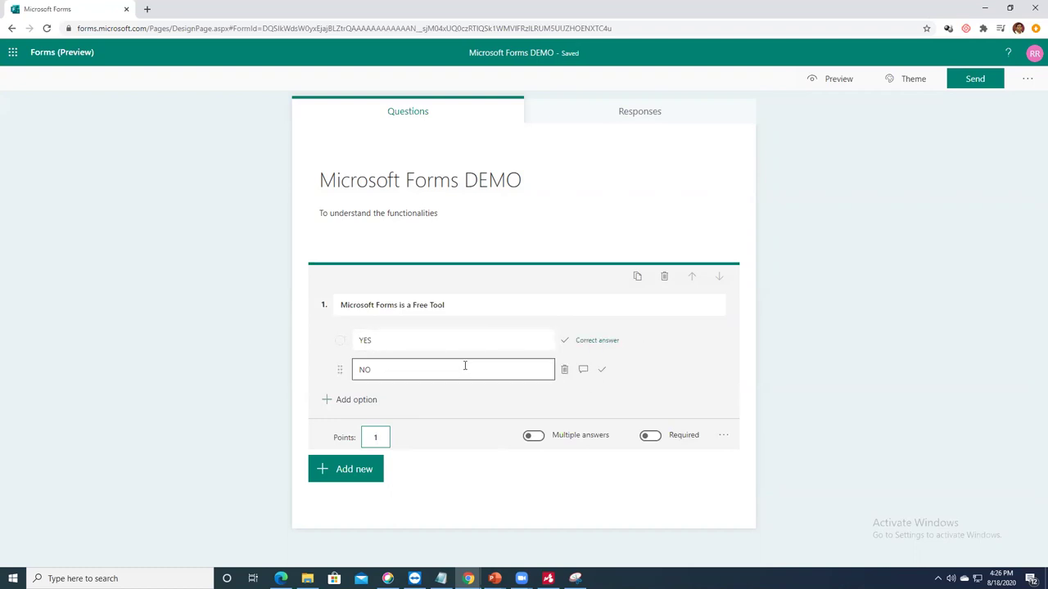
Step: Keep the question single-answer and optional after trying the Multiple answers and Required toggles
left_click(534, 437)
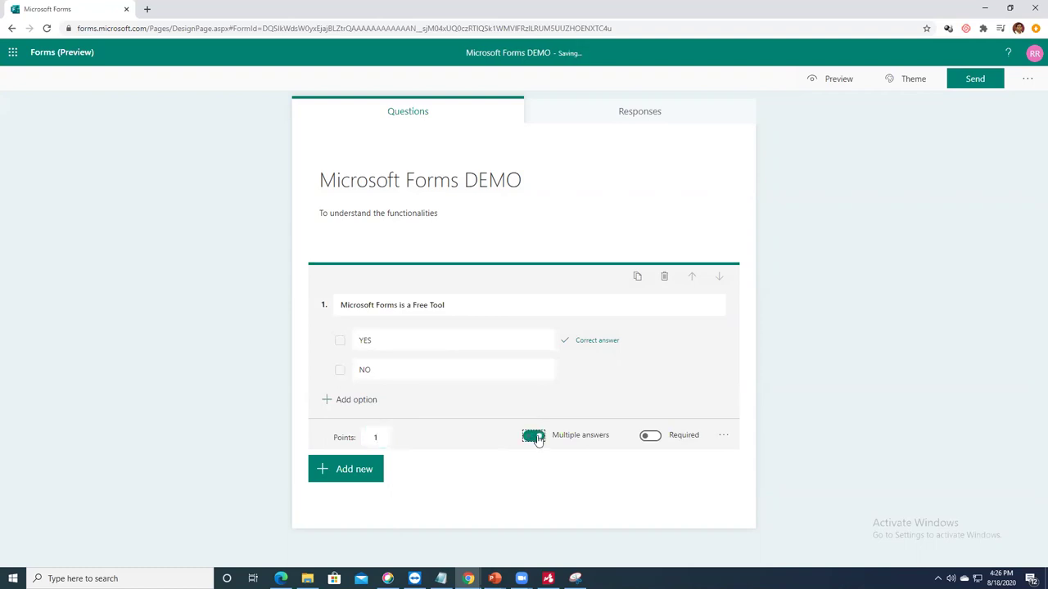
left_click(532, 437)
left_click(655, 437)
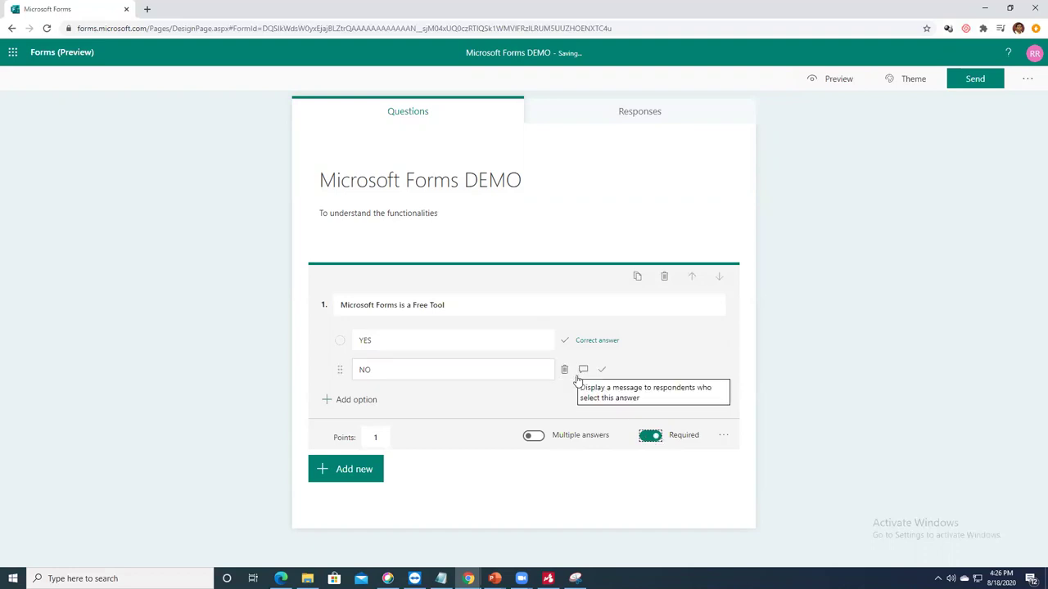
left_click(648, 438)
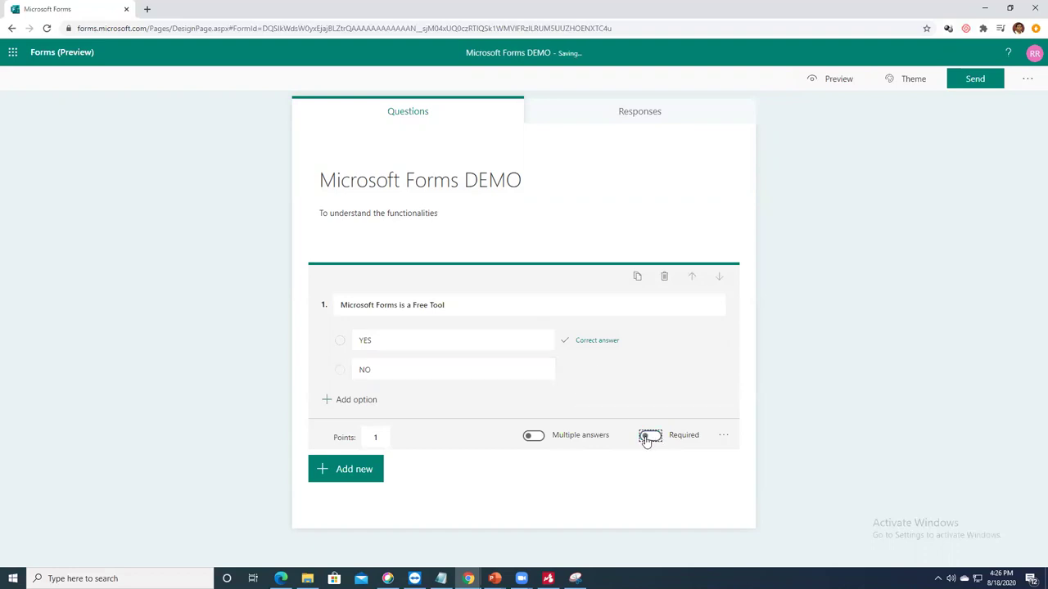
Step: Add a Text question titled 'Zoom gives ___ minutes free for a basic user'
left_click(359, 478)
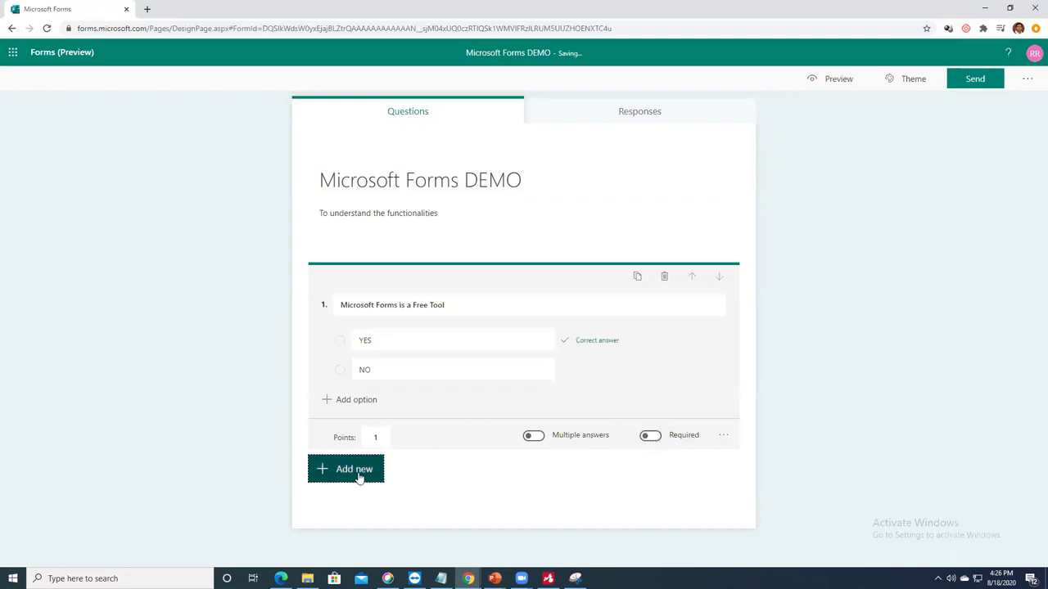
left_click(440, 475)
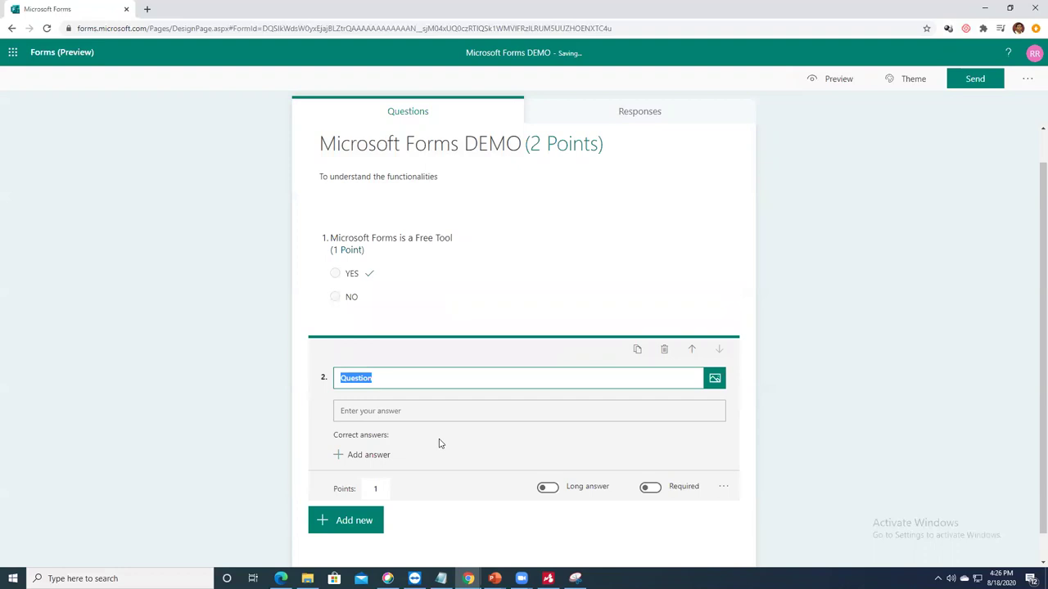
type("Zoom gives ___ minutes free for a basic user")
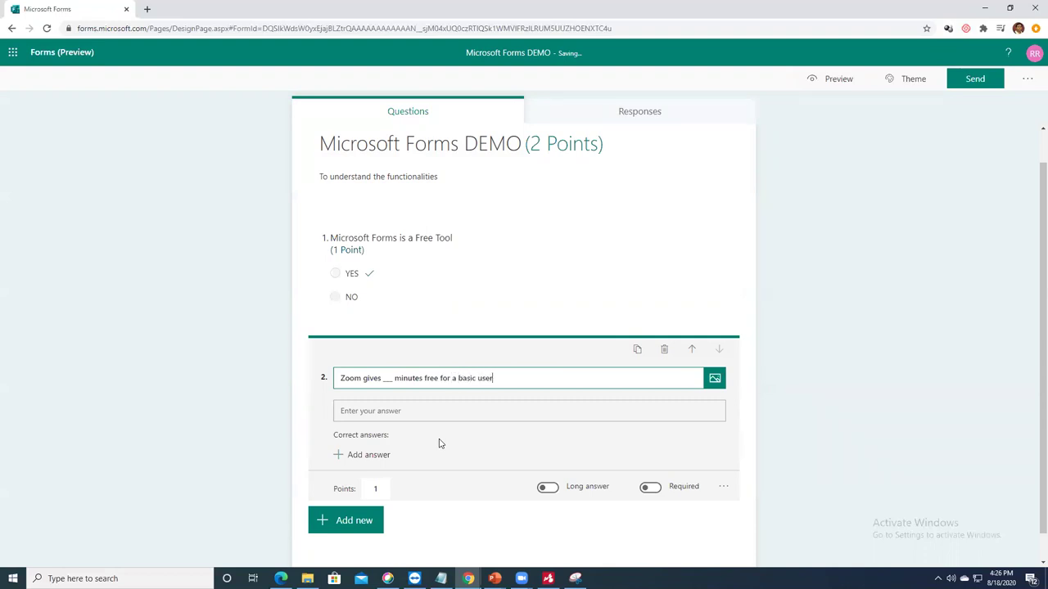
left_click(424, 411)
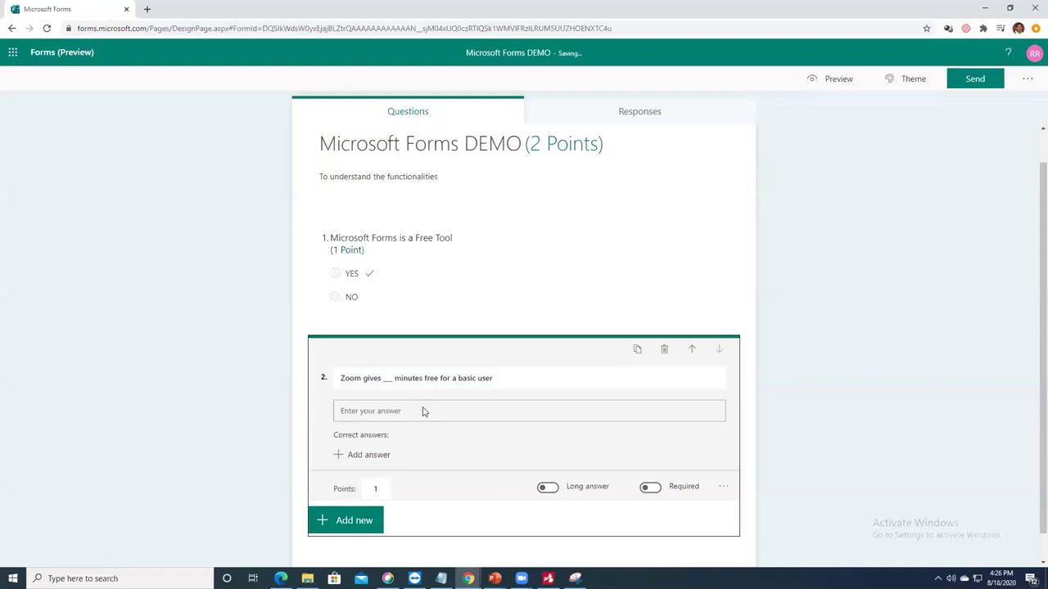
Step: Accept 40 and forty as correct answers, keeping it a short answer
left_click(372, 425)
type("40")
left_click(528, 407)
left_click(421, 426)
type("forty")
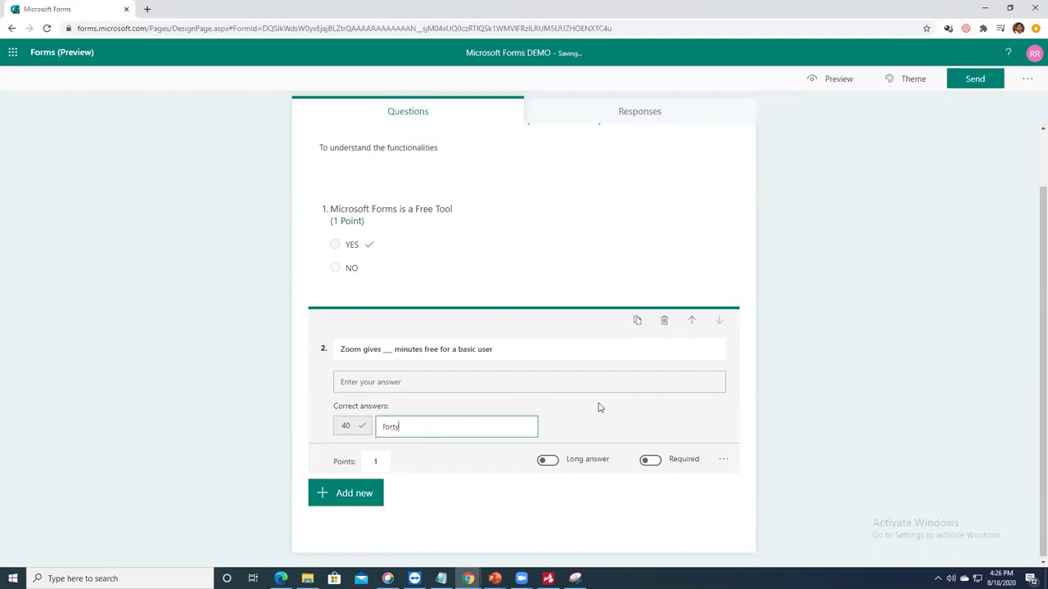
left_click(599, 407)
left_click(468, 428)
type("FORTY")
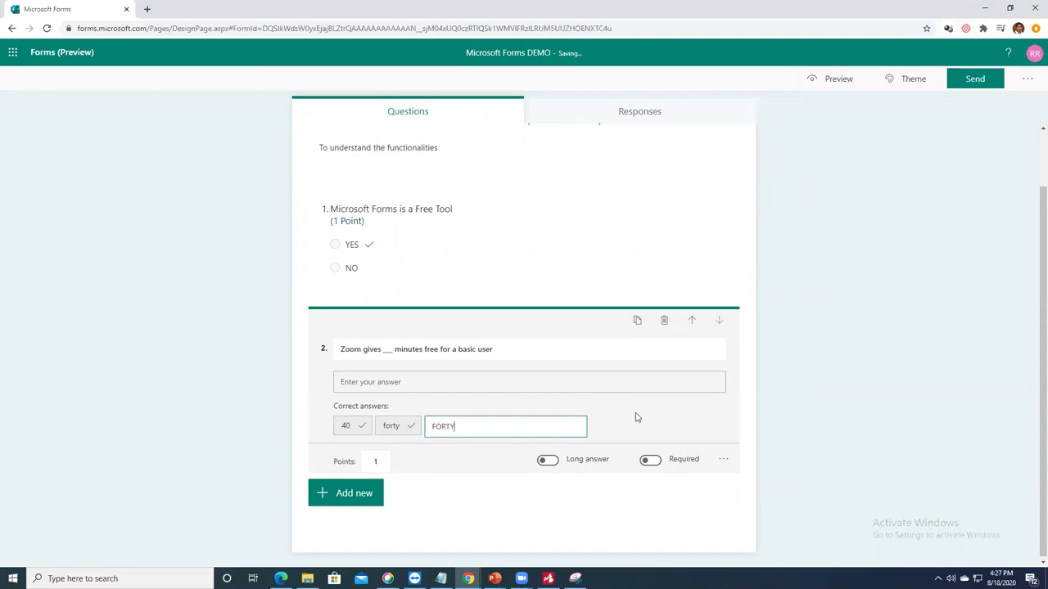
left_click(634, 415)
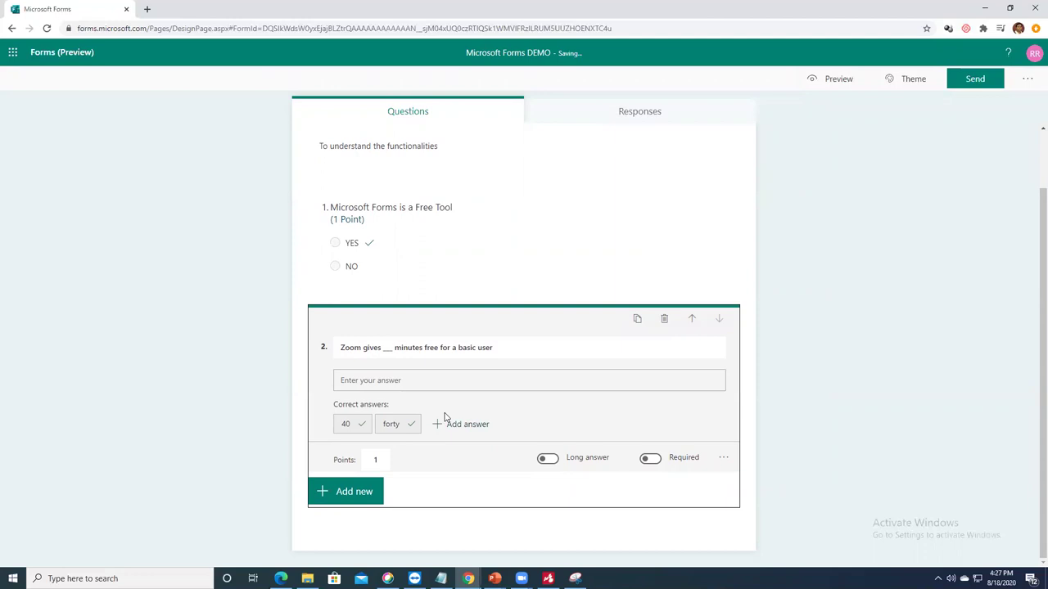
left_click(550, 459)
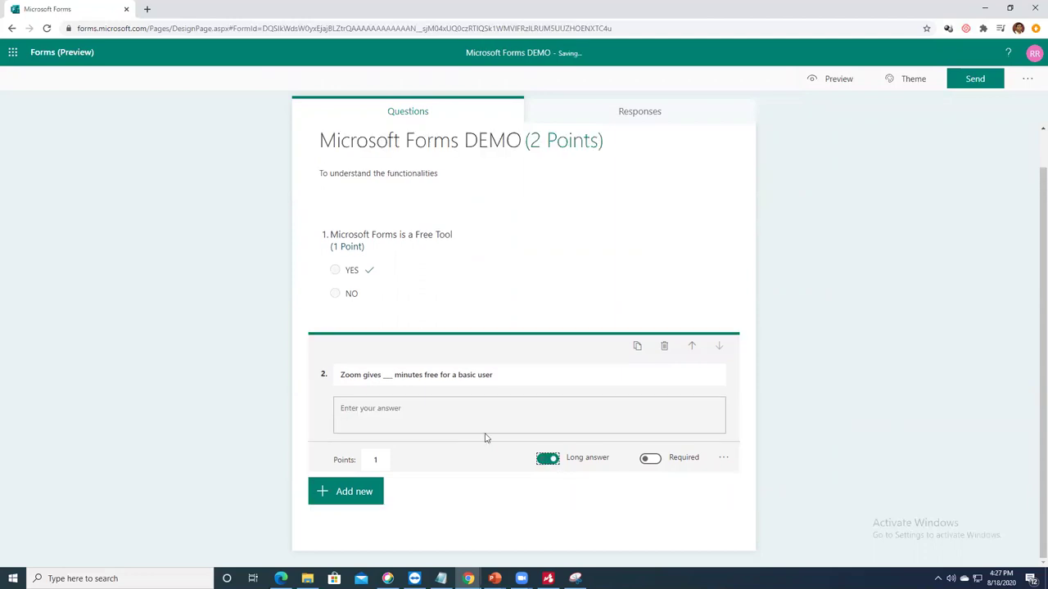
left_click(545, 461)
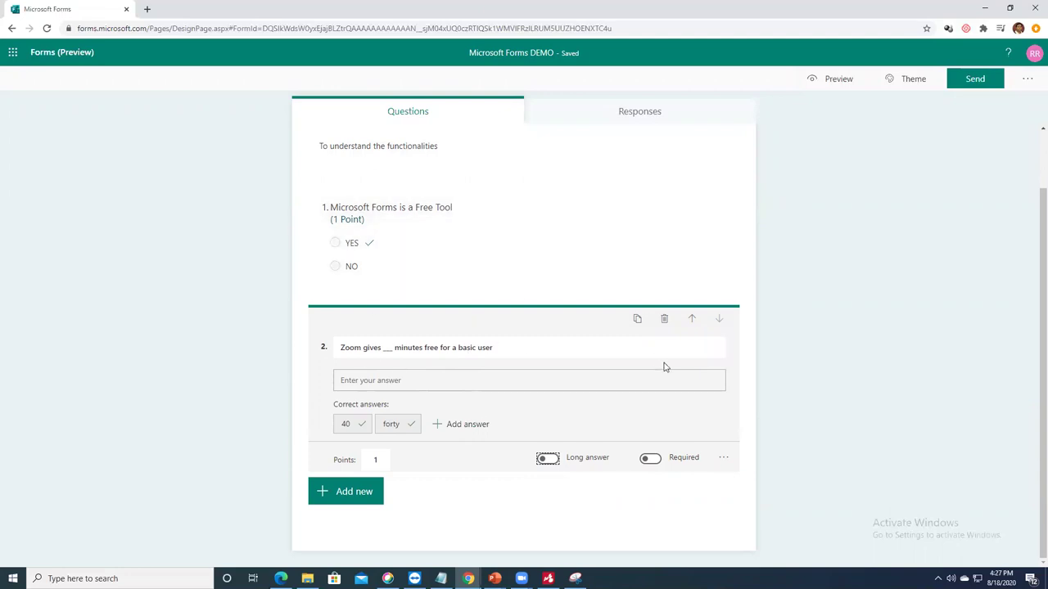
Step: Move the Zoom question above the Free Tool question
left_click(690, 322)
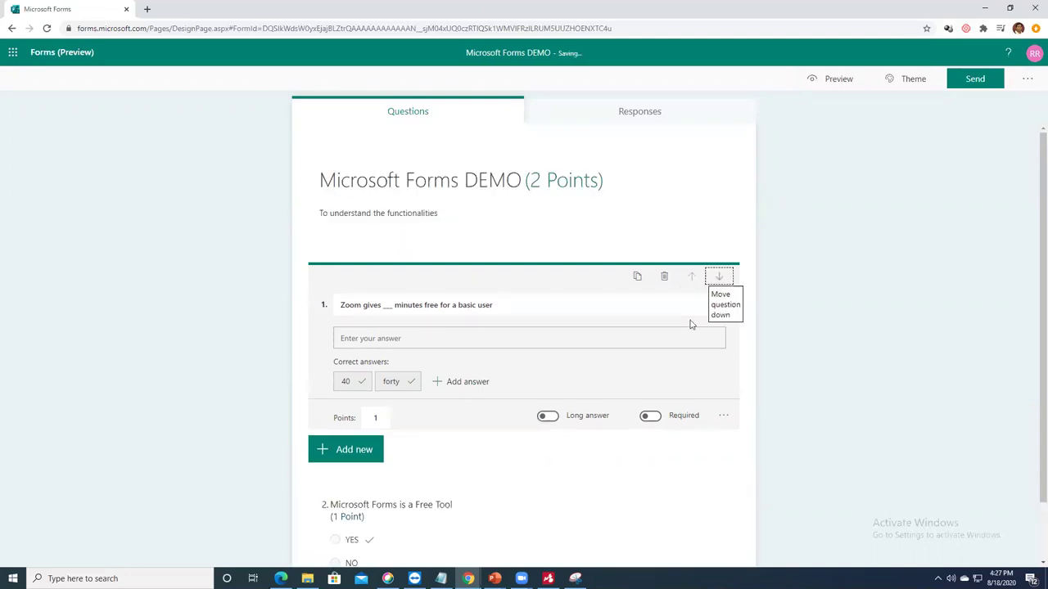
left_click(432, 514)
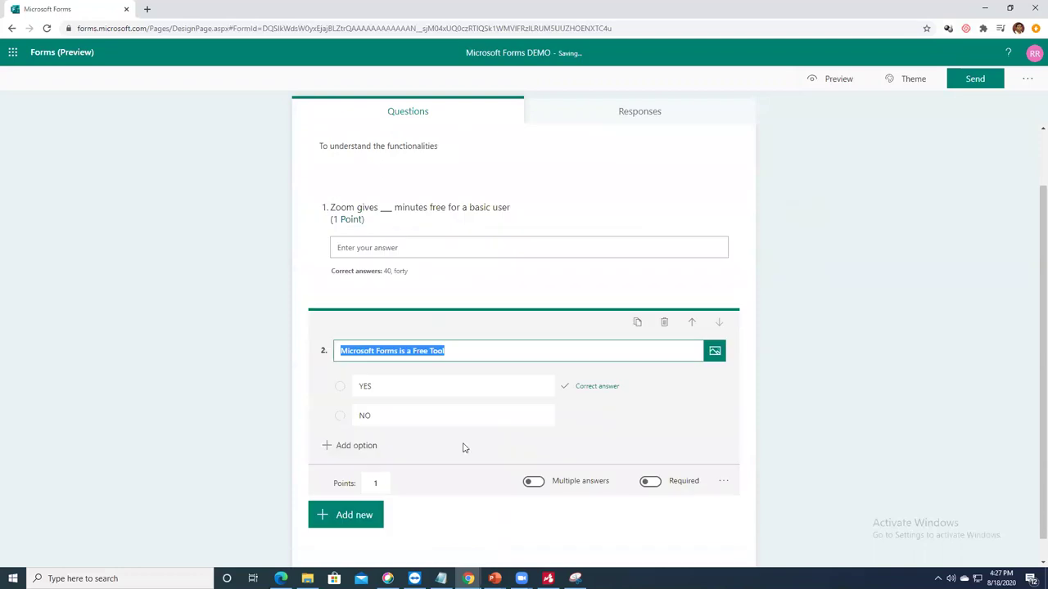
scroll(459, 327, "down", 1)
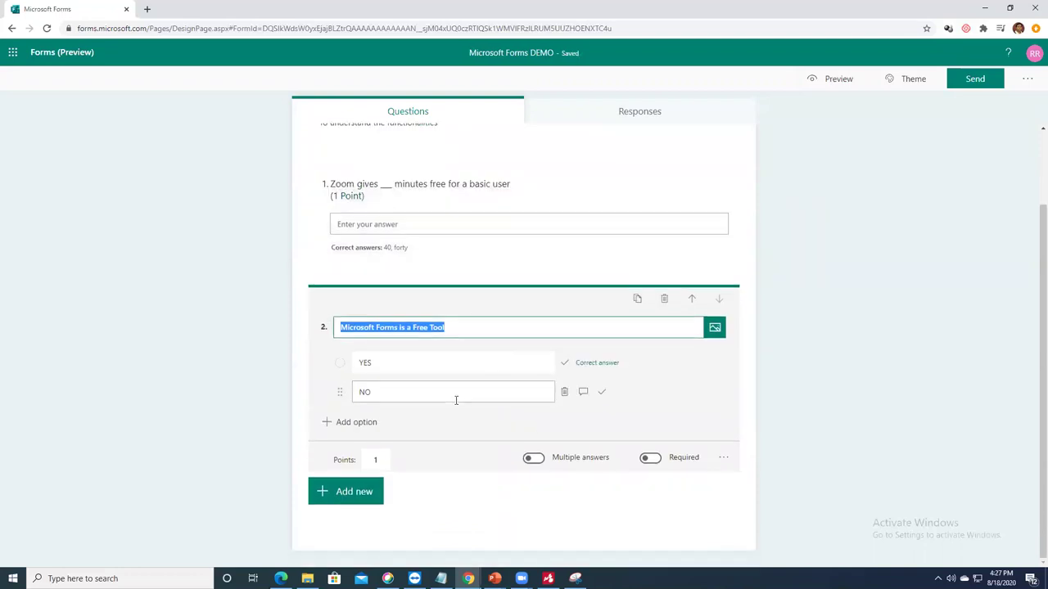
left_click(522, 508)
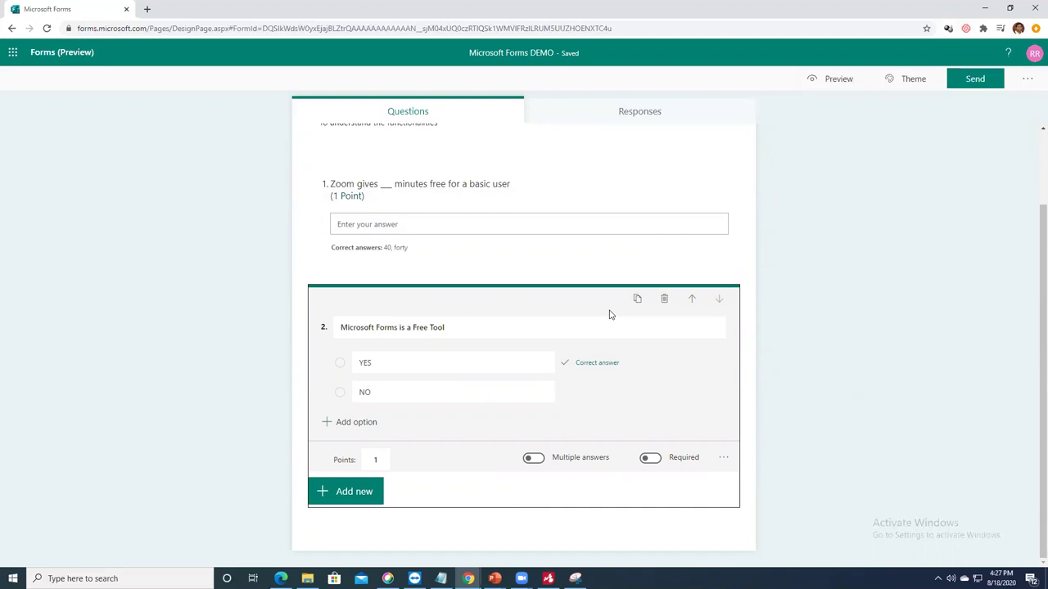
Step: Add a new Choice question 3 and show its extra settings menu
left_click(356, 493)
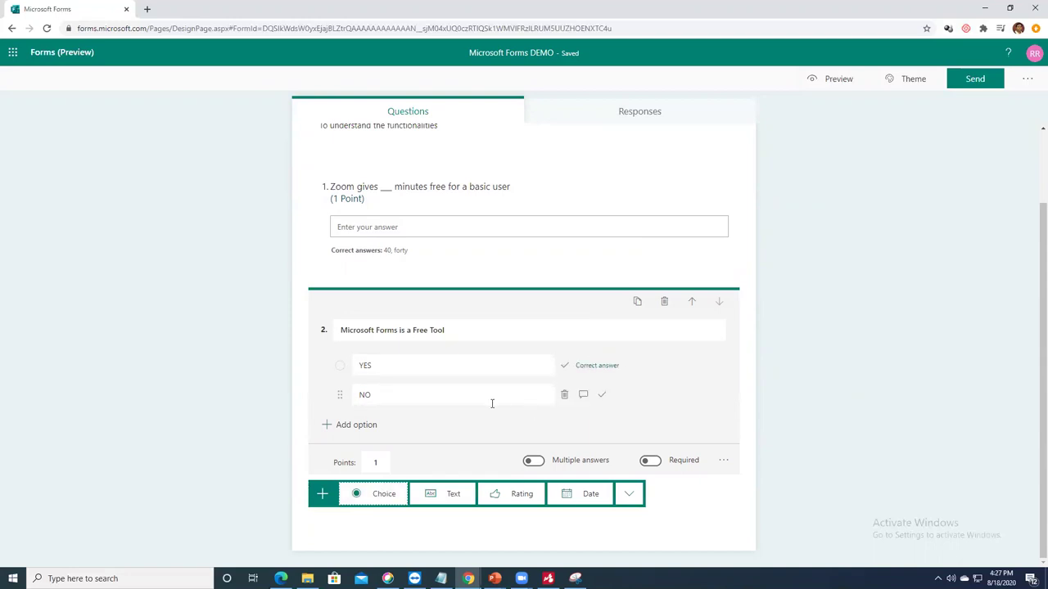
left_click(383, 495)
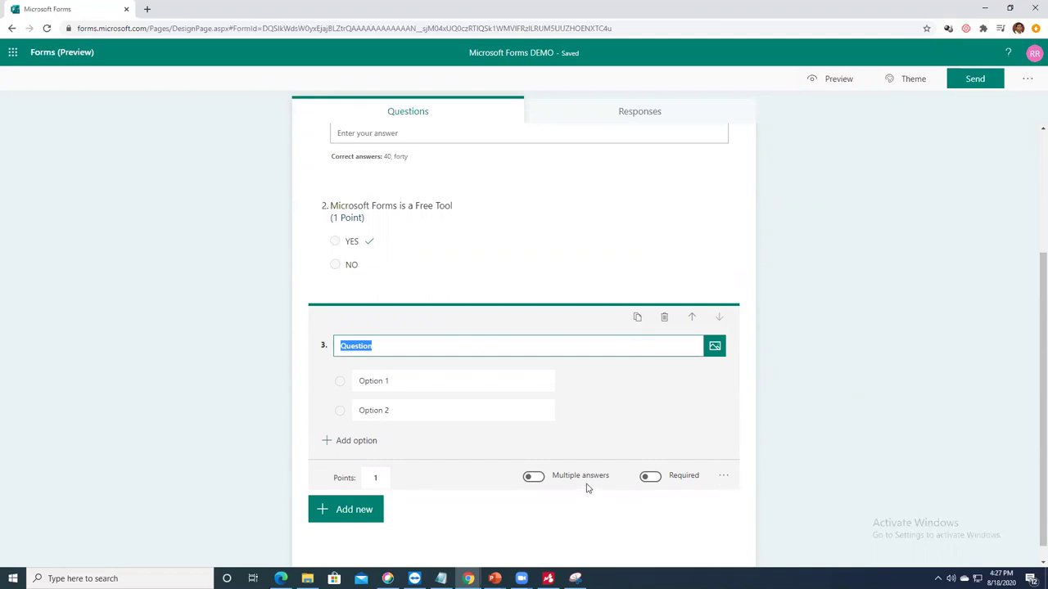
left_click(724, 479)
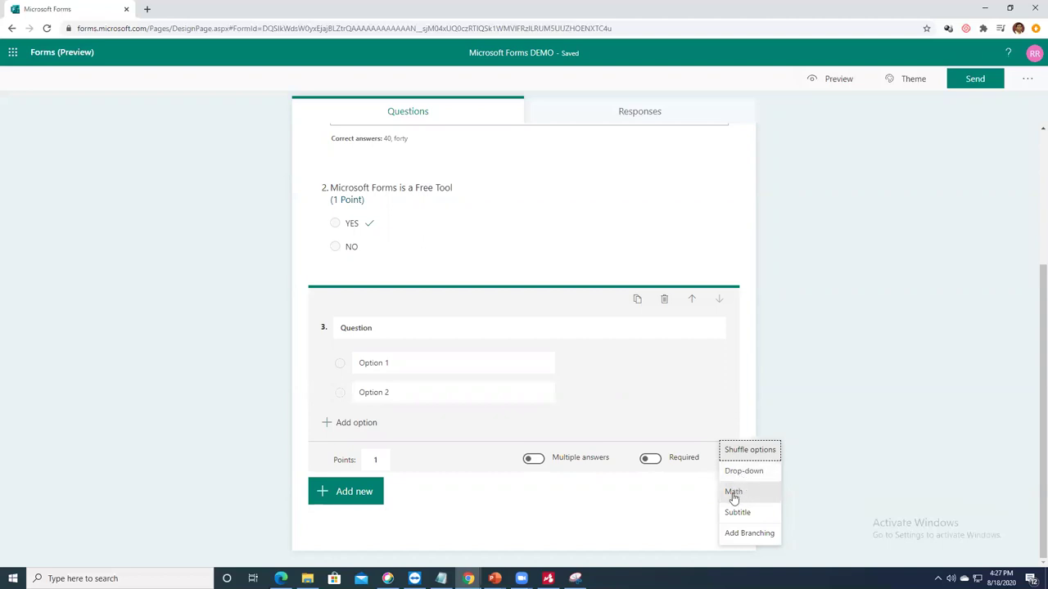
Step: Make question 3 a math question titled 'Solve the Expression'
left_click(733, 494)
left_click(381, 329)
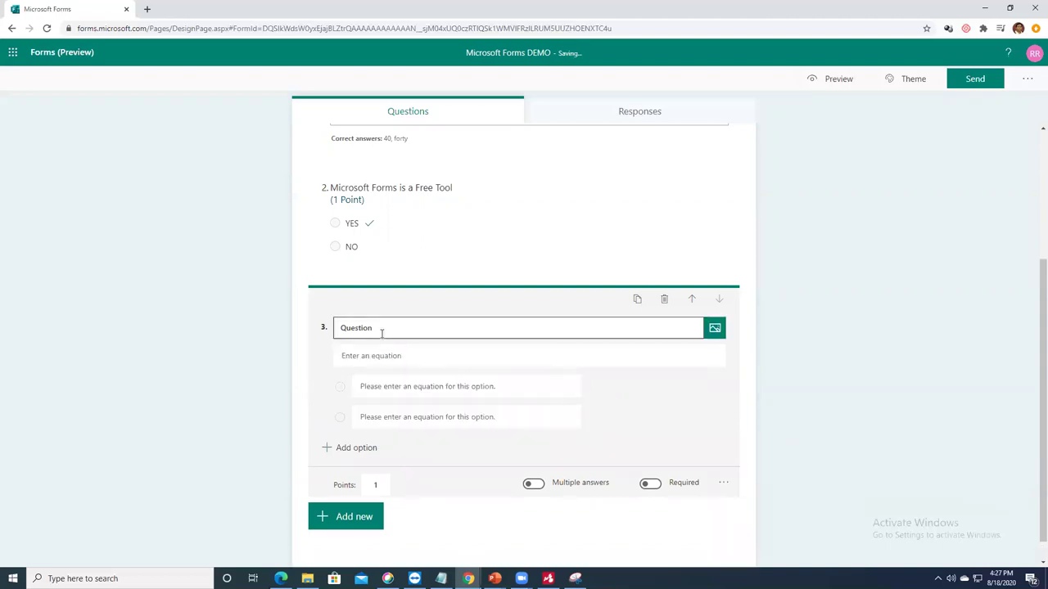
key("BackSpace")
key("BackSpace")
key("BackSpace")
type("Solve the Expression")
Step: Set the question's equation to x²+2x+1 and enter x = 1 as the first answer
left_click(393, 357)
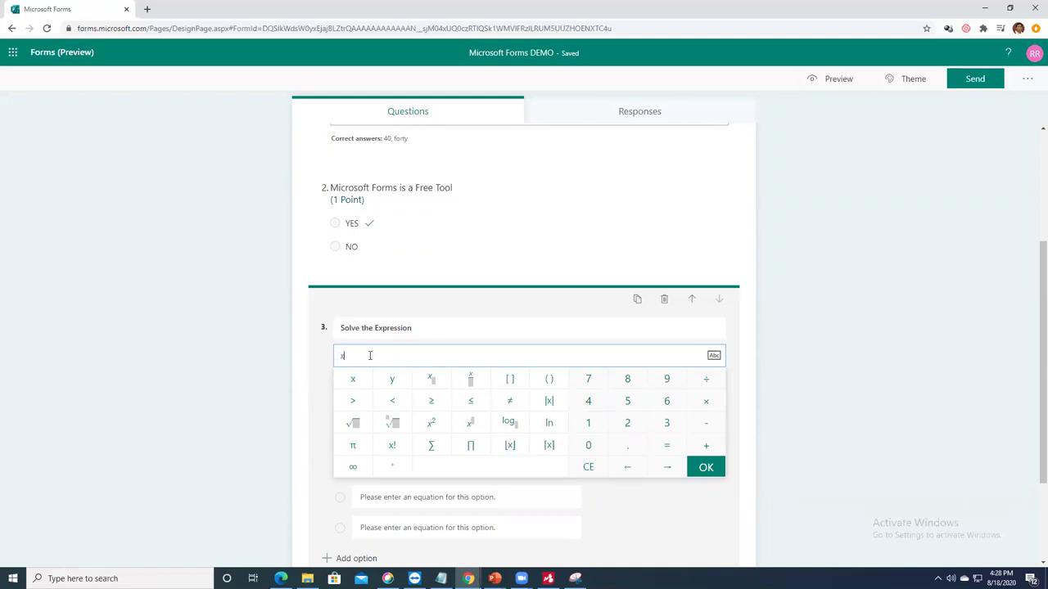
left_click(471, 424)
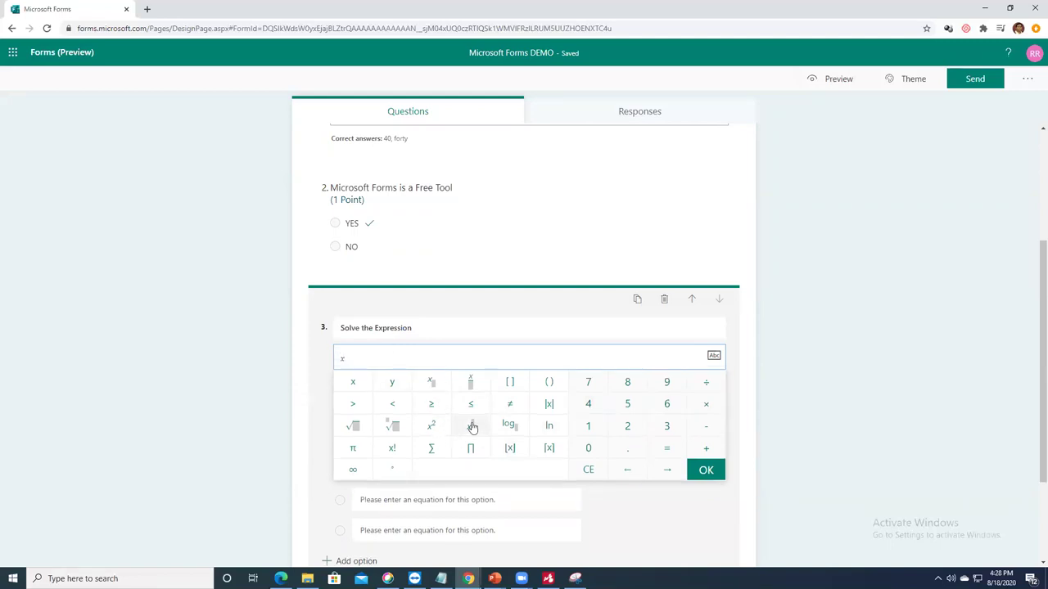
type("3")
key("BackSpace")
type("-")
type("2")
type("x-")
left_click(706, 471)
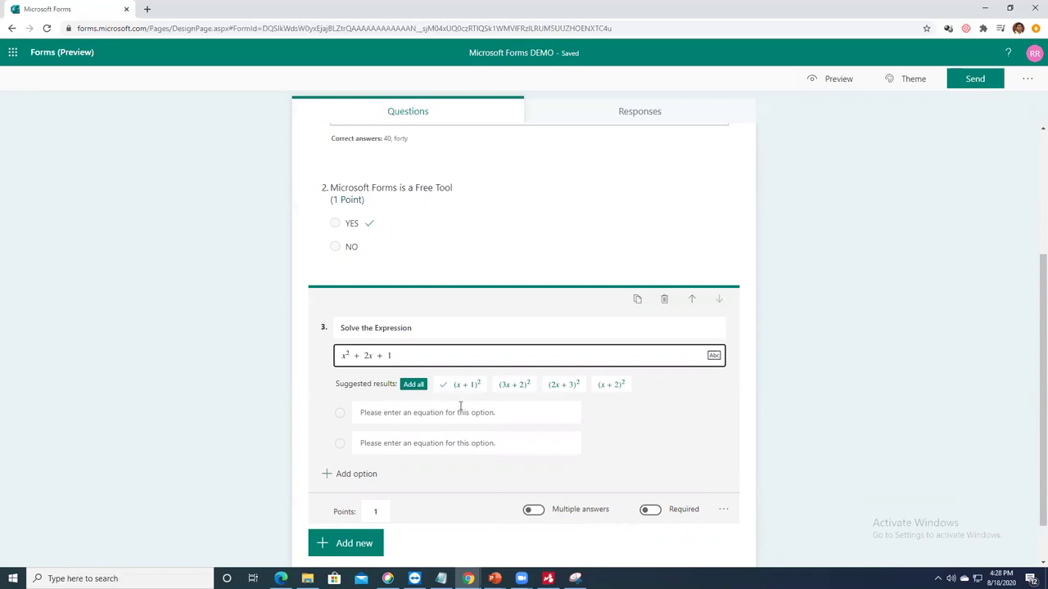
left_click(459, 411)
type("x = 1")
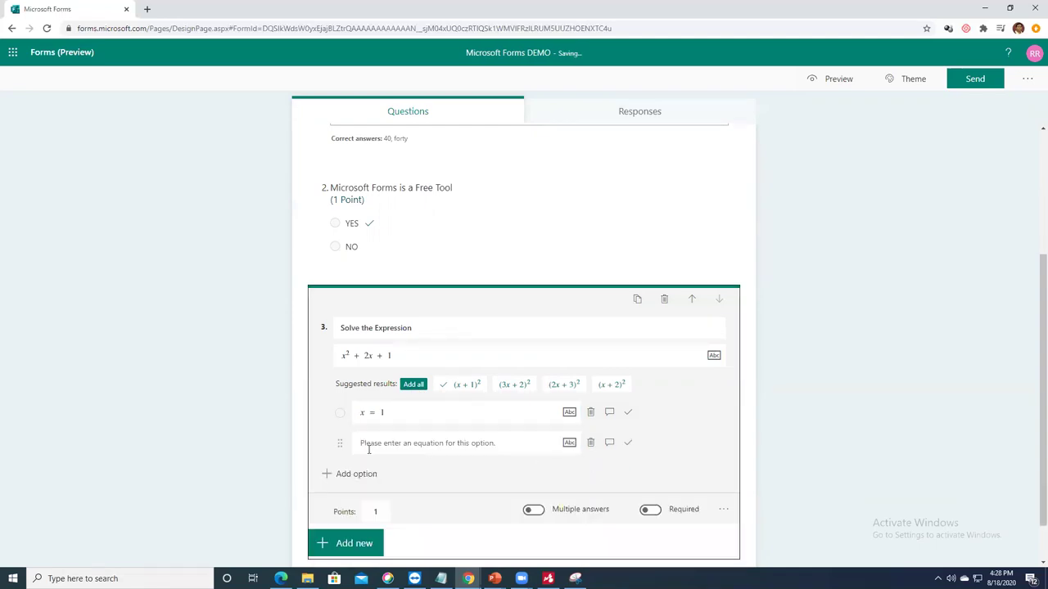
Step: Add the answer options x = −1 and x = 2
left_click(372, 443)
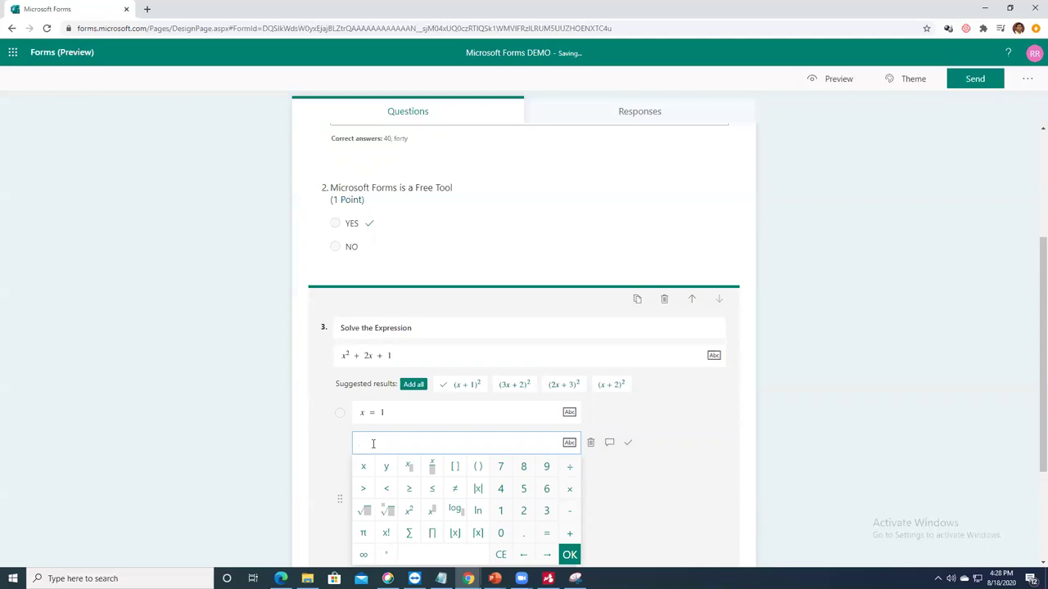
type("x=-1")
left_click(670, 445)
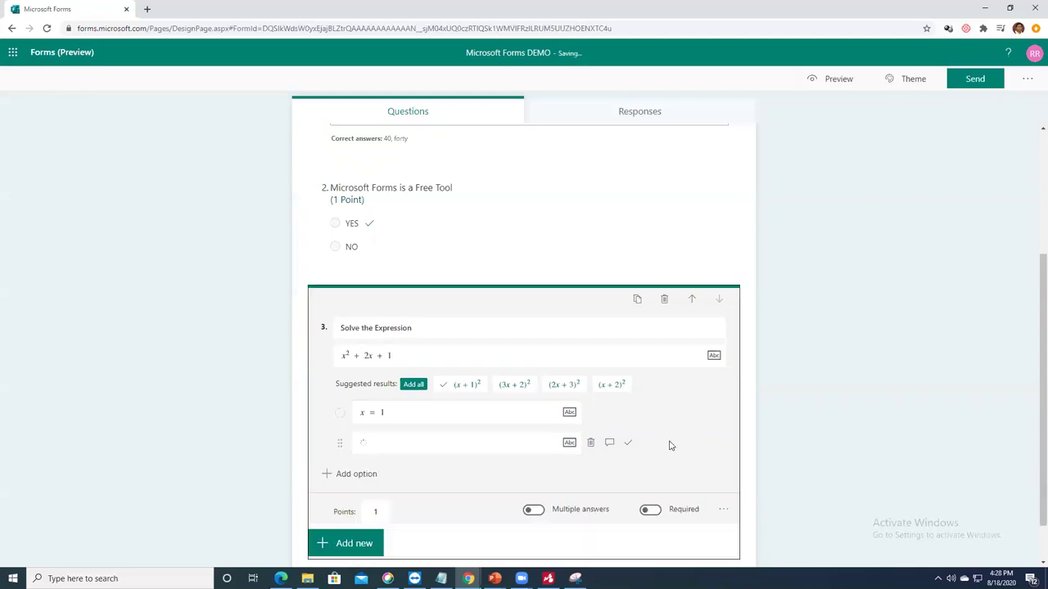
left_click(357, 476)
left_click(410, 445)
type("x = 2")
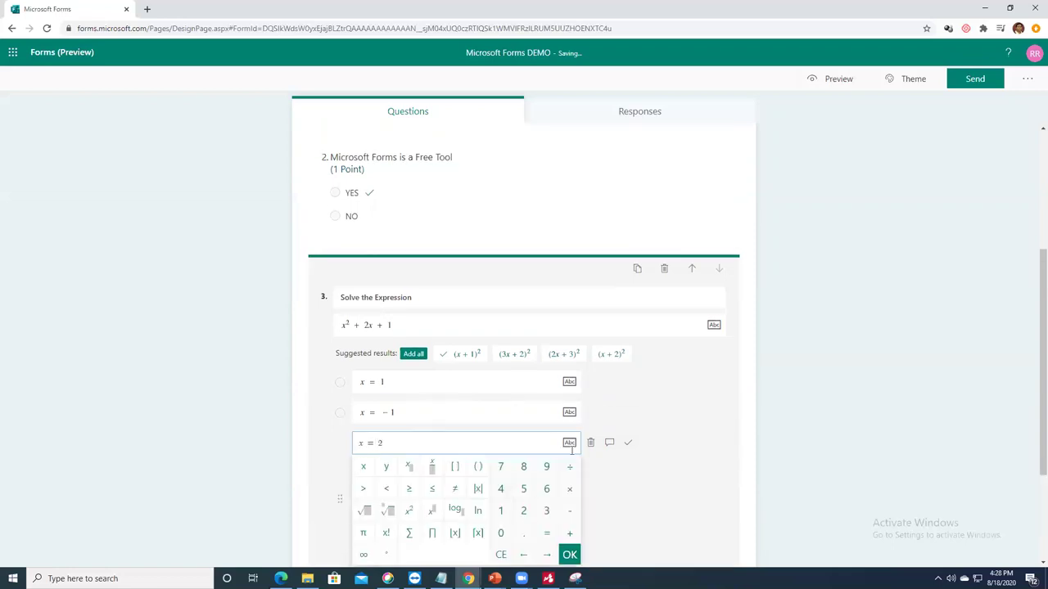
left_click(709, 444)
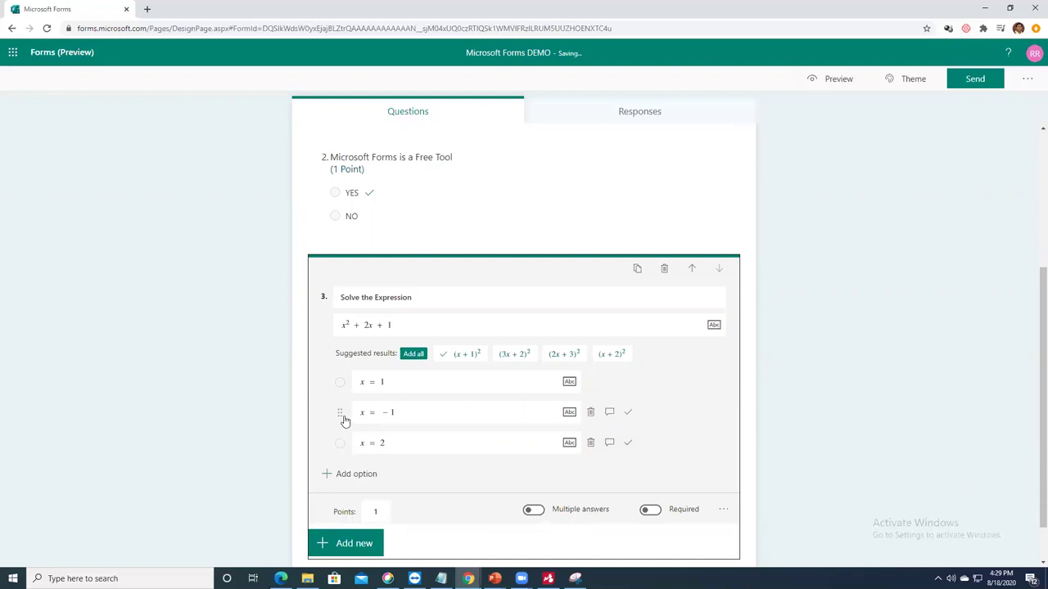
Step: Mark x = −1 as the correct answer, then reopen the question's expression
left_click(628, 413)
scroll(460, 355, "down", 1)
mouse_move(595, 339)
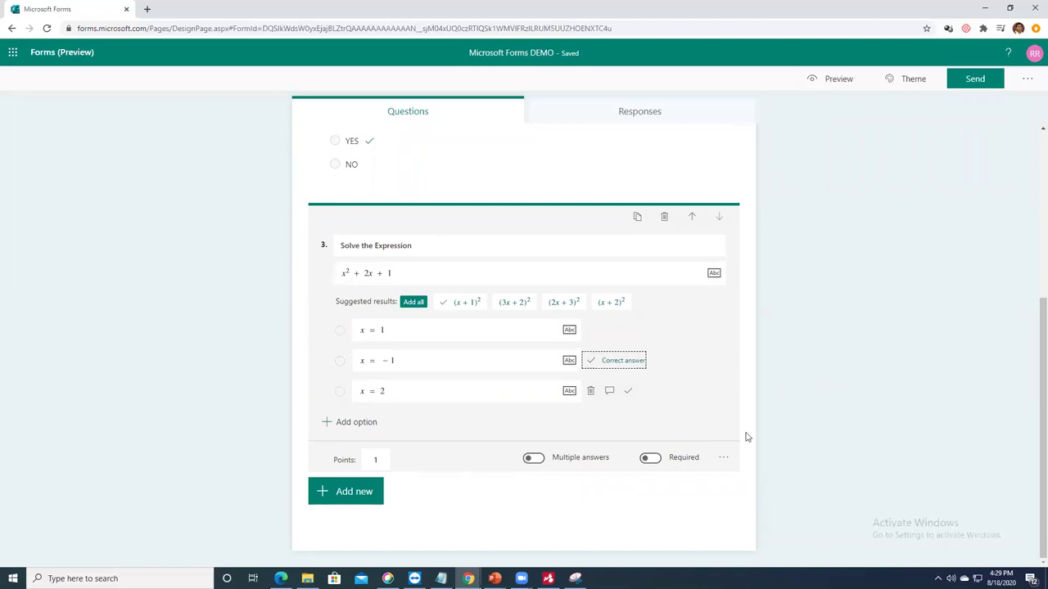
left_click(460, 270)
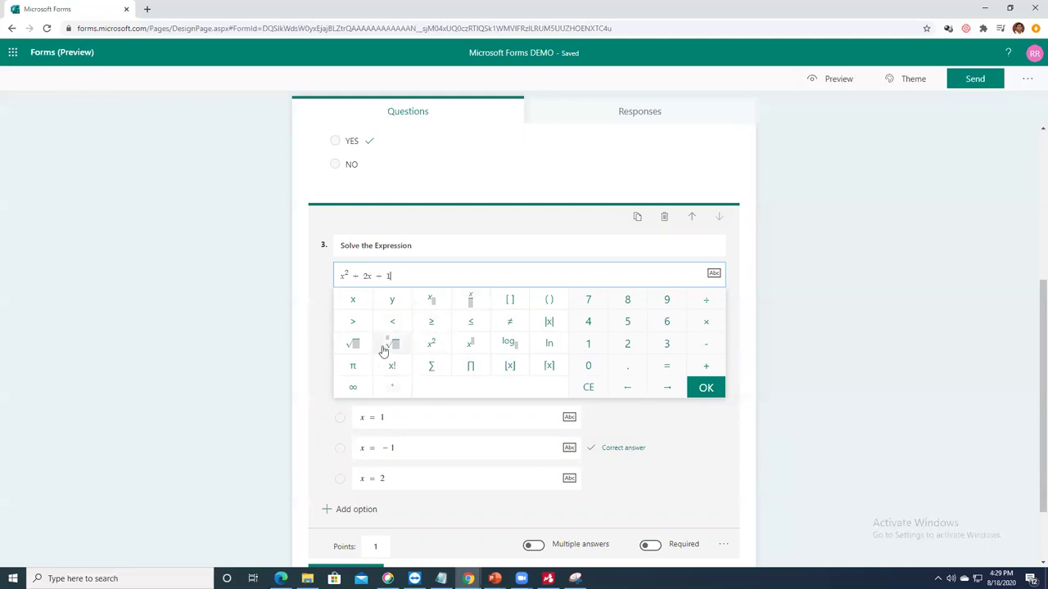
Step: Close the equation editor keeping x²+2x+1 and open the yes/no question 2's edit card
left_click(711, 445)
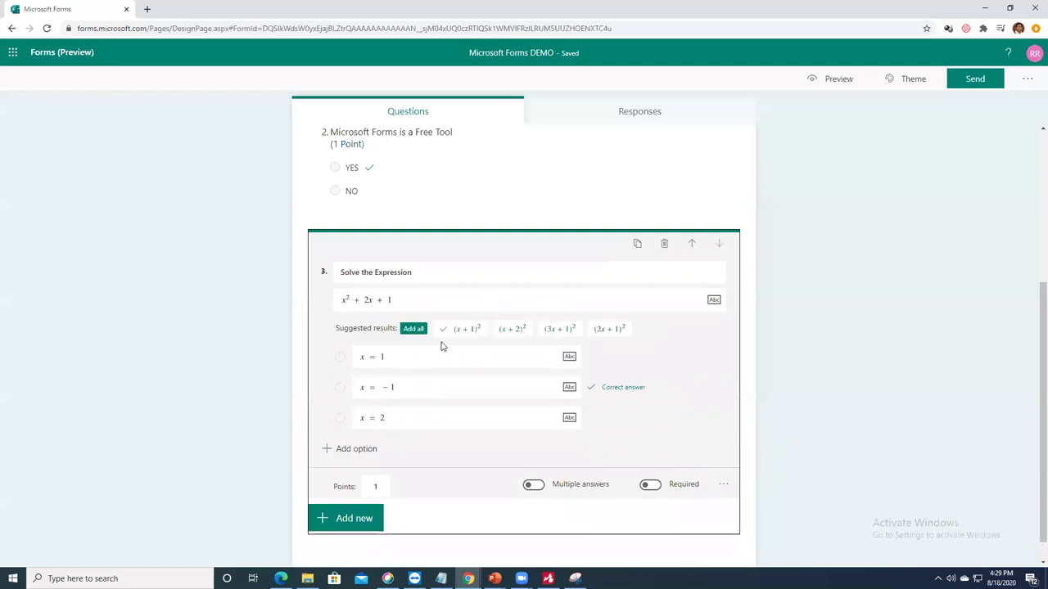
mouse_move(553, 355)
scroll(633, 377, "up", 3)
scroll(634, 366, "down", 3)
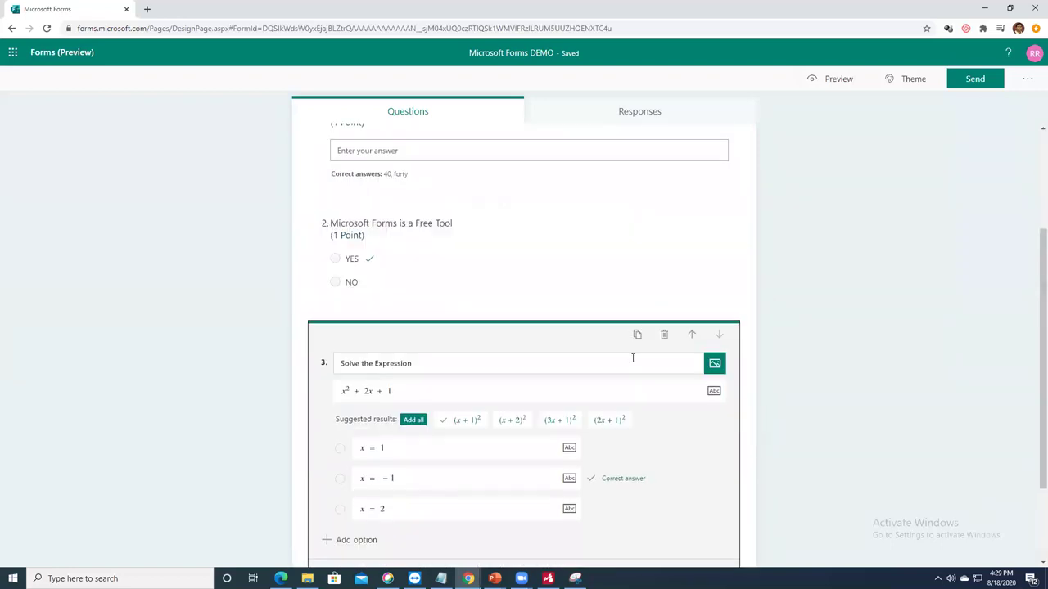
scroll(698, 356, "up", 3)
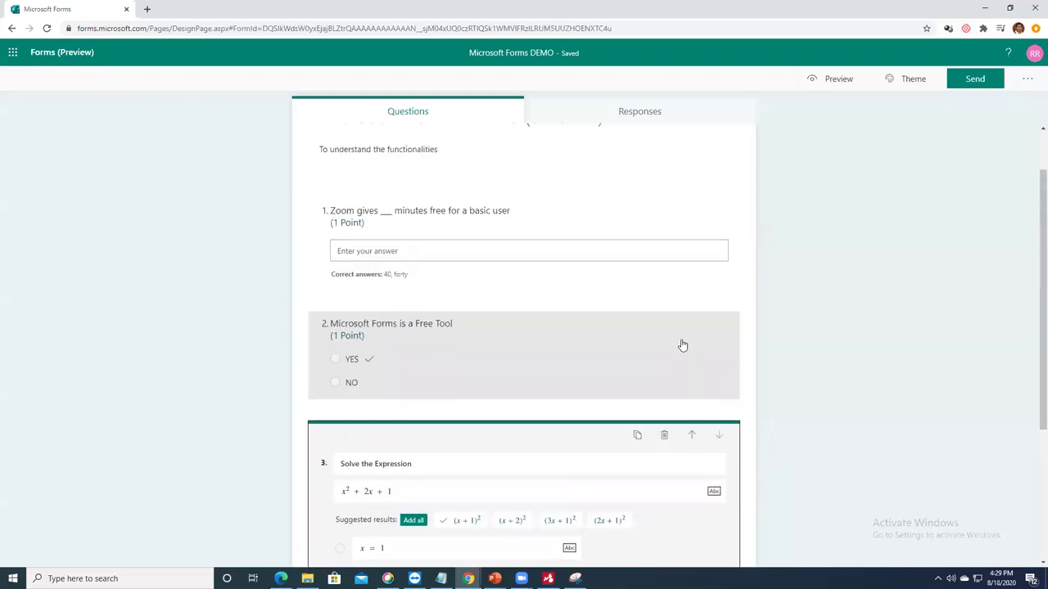
left_click(561, 398)
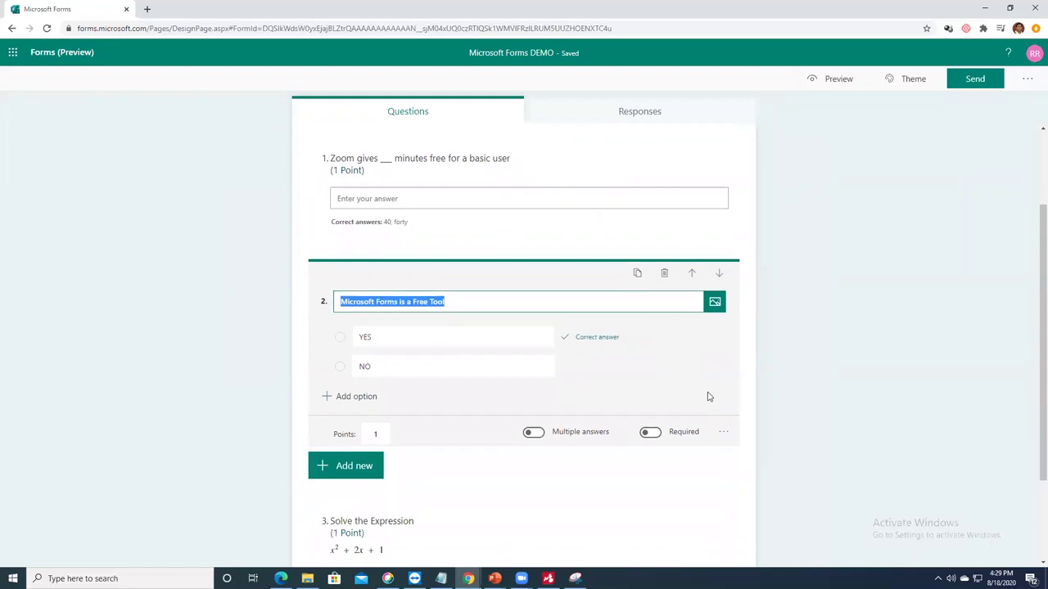
Step: Review question 2's extra settings, including Add Branching, without changes and finish editing it
left_click(723, 434)
scroll(725, 437, "down", 1)
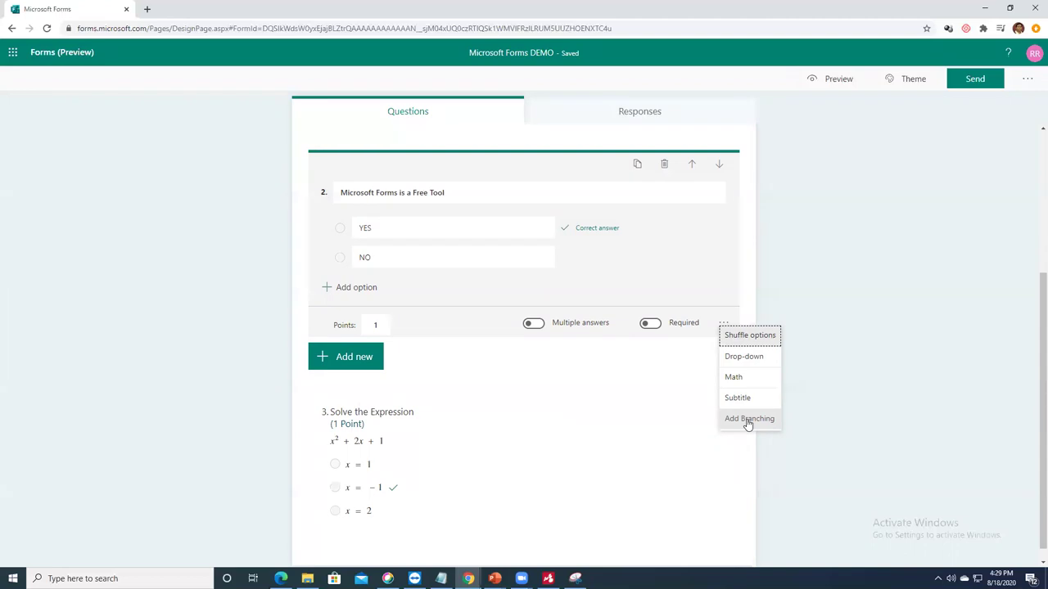
scroll(646, 409, "down", 1)
scroll(648, 395, "up", 1)
scroll(649, 396, "down", 1)
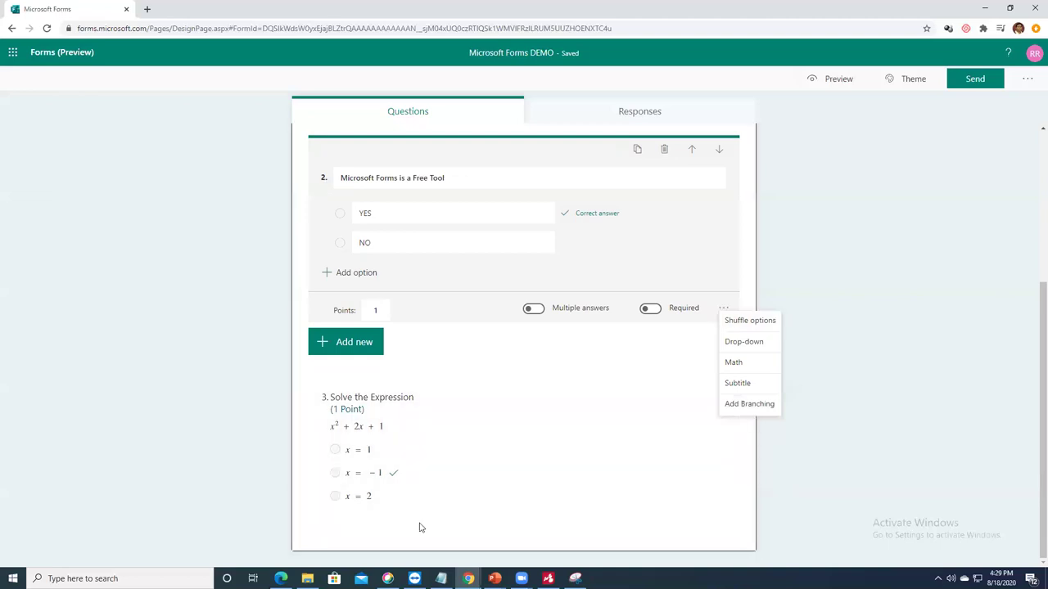
left_click(393, 524)
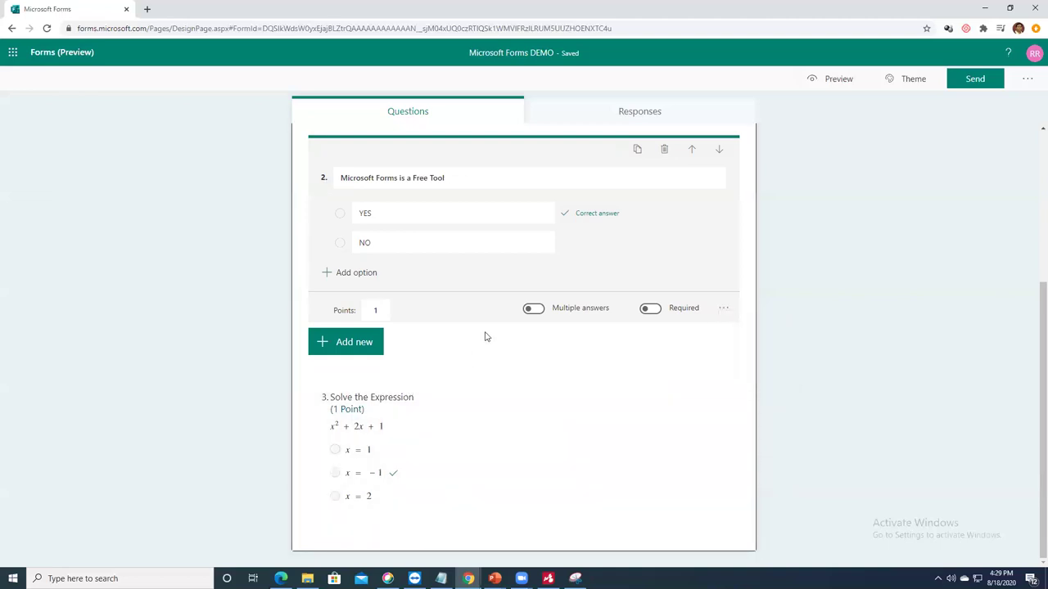
left_click(925, 343)
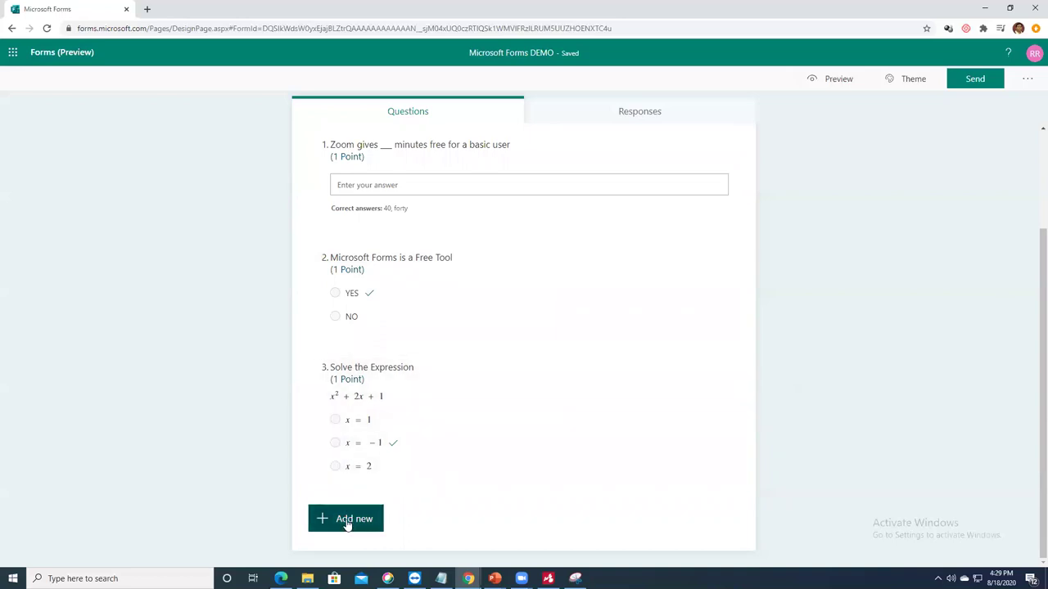
Step: Add a Text question, then delete it as unwanted
left_click(350, 520)
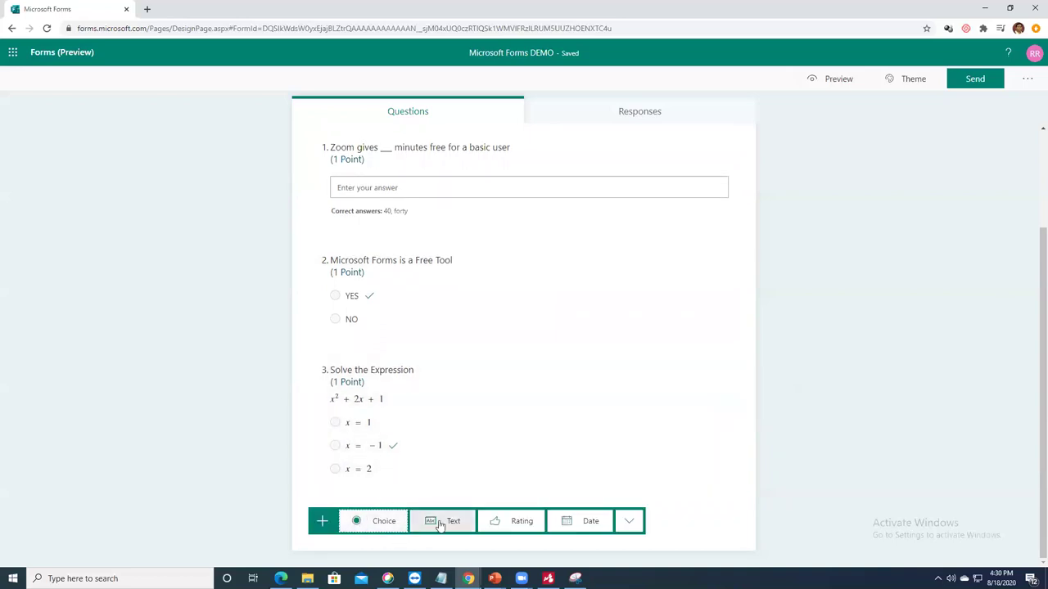
left_click(426, 521)
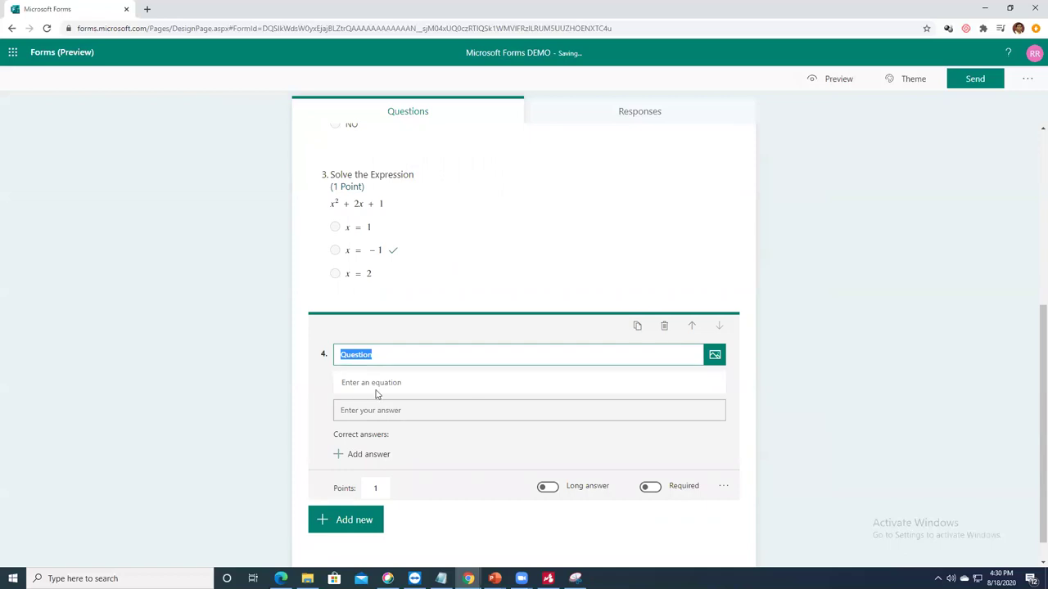
left_click(664, 327)
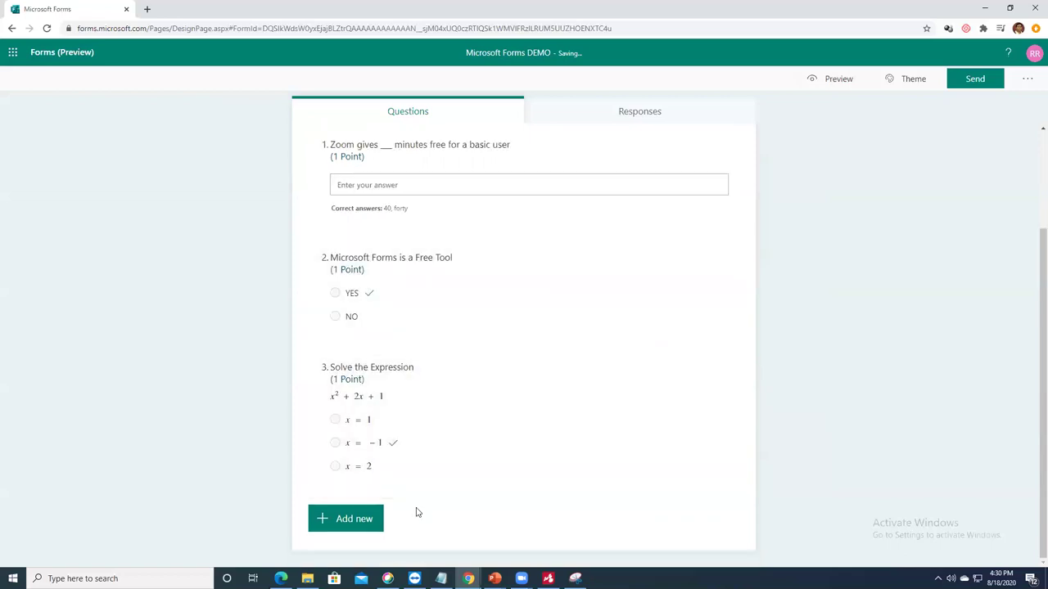
Step: Add choice question 4 titled 'Do you wish to learn more functionalities of Forms'
left_click(370, 522)
left_click(380, 521)
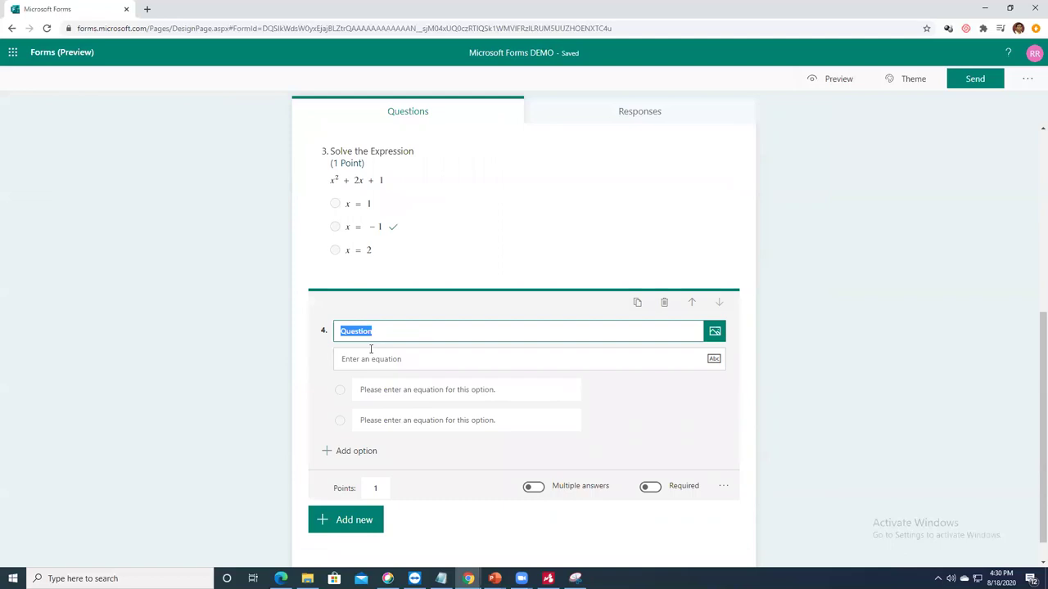
type("D")
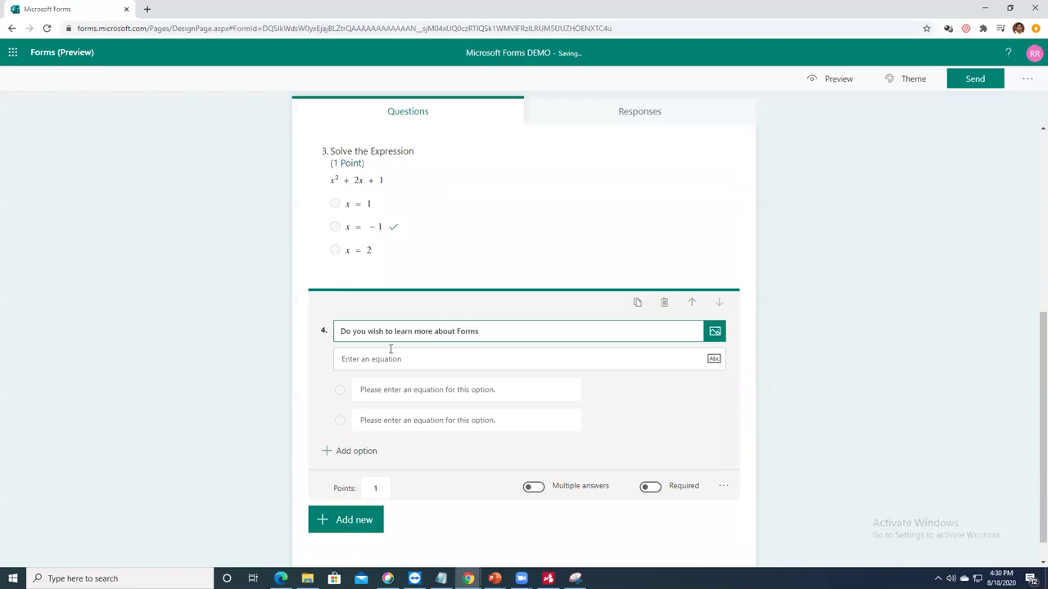
left_click(433, 332)
type("functiona")
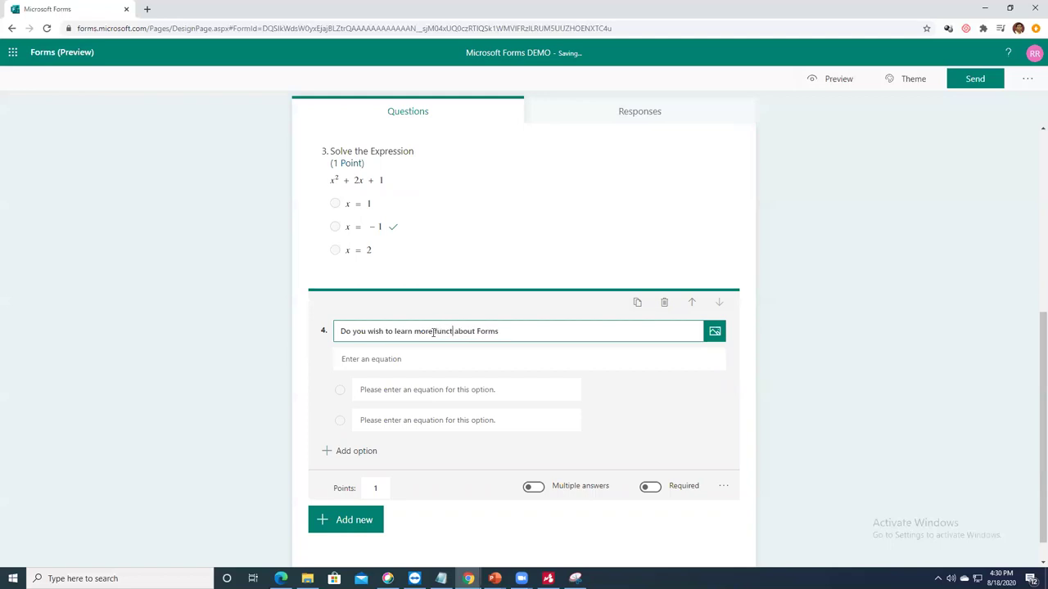
type("lities of")
key("Delete")
key("Delete")
key("Delete")
key("Delete")
key("Delete")
key("Delete")
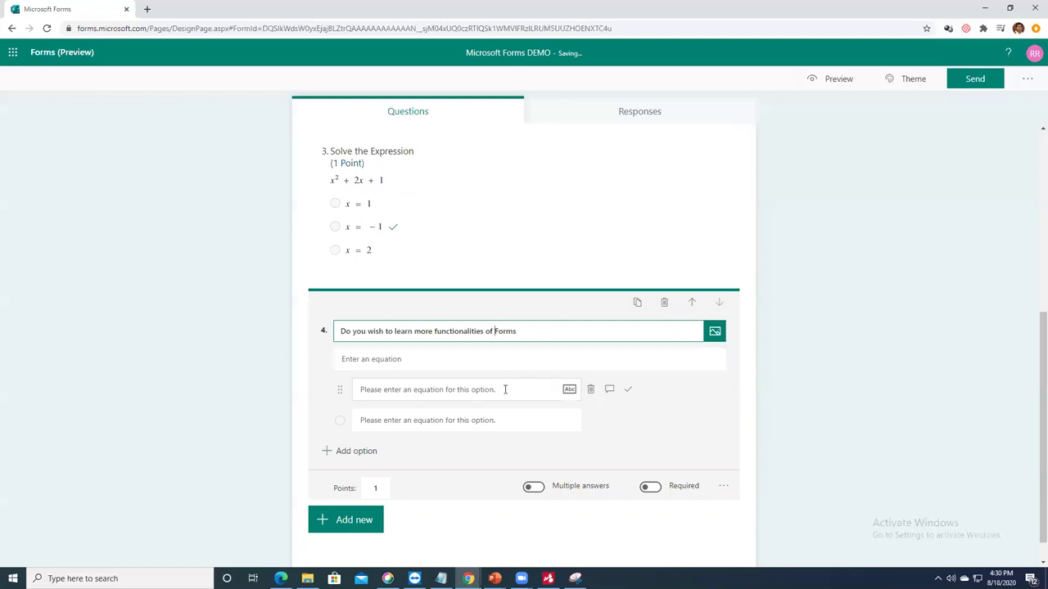
Step: Turn off Math and Subtitle for question 4
left_click(724, 486)
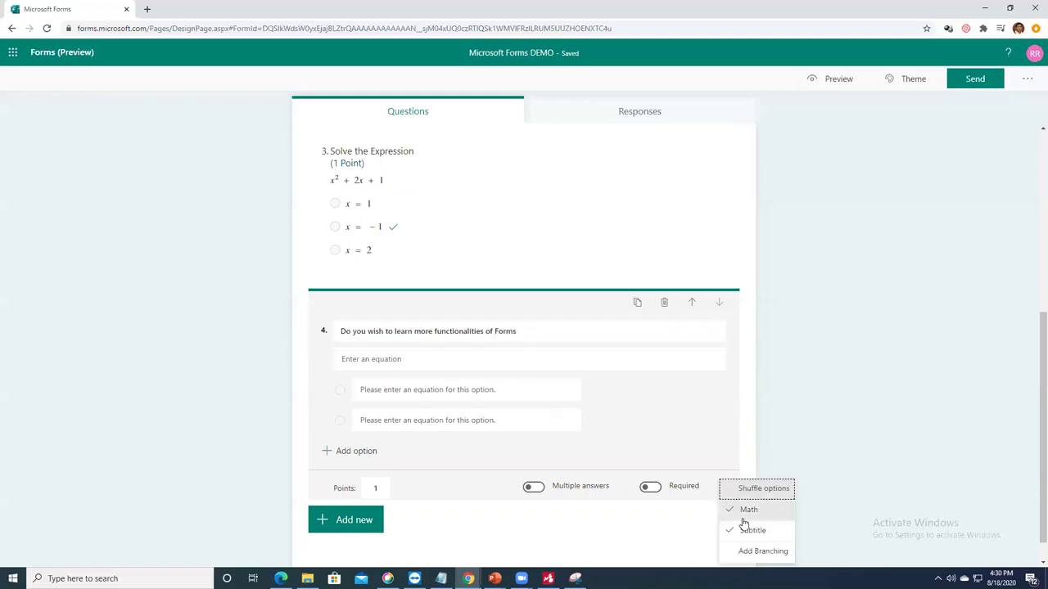
left_click(746, 510)
left_click(732, 485)
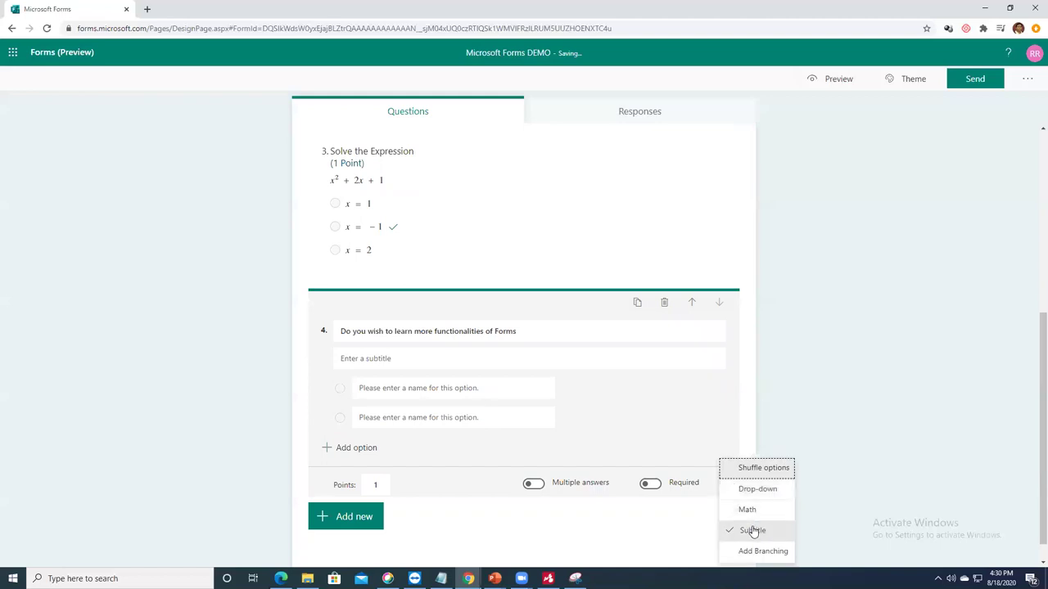
left_click(752, 532)
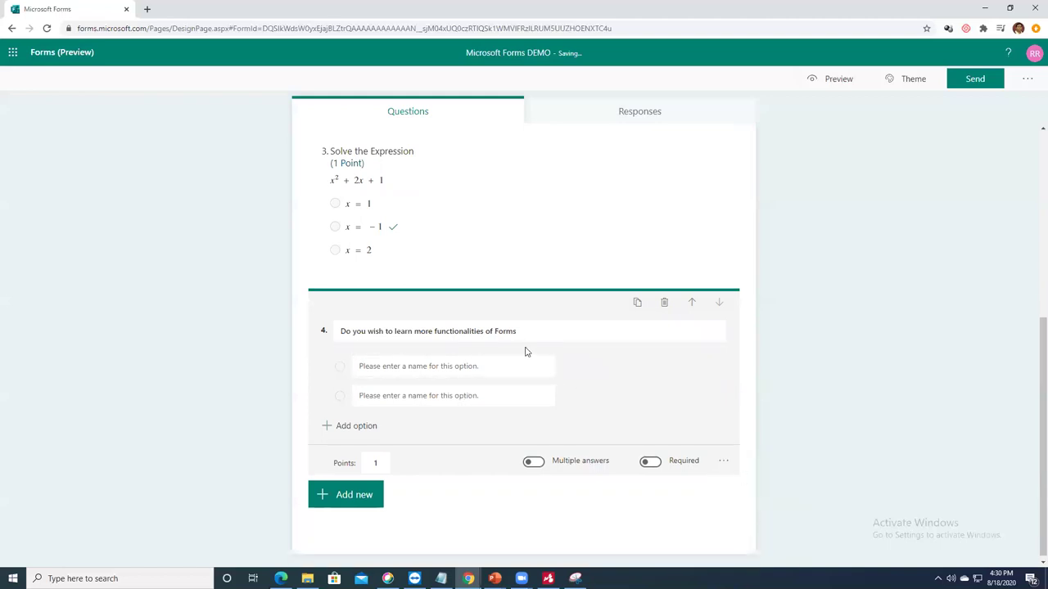
Step: Enter YES and NO as options and move the question above Solve the Expression
left_click(453, 366)
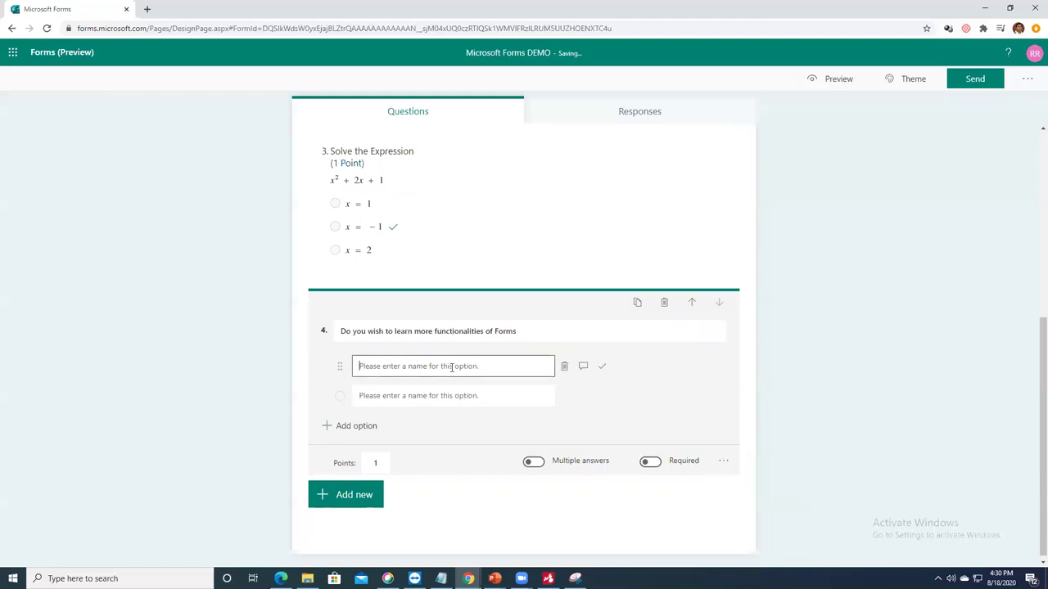
type("YES")
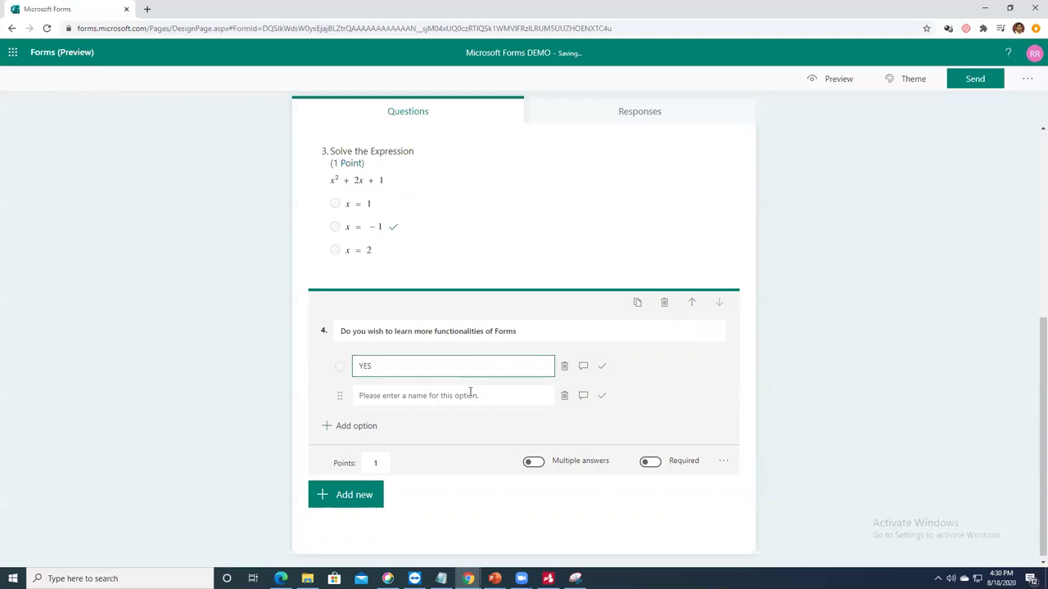
left_click(464, 396)
type("NO")
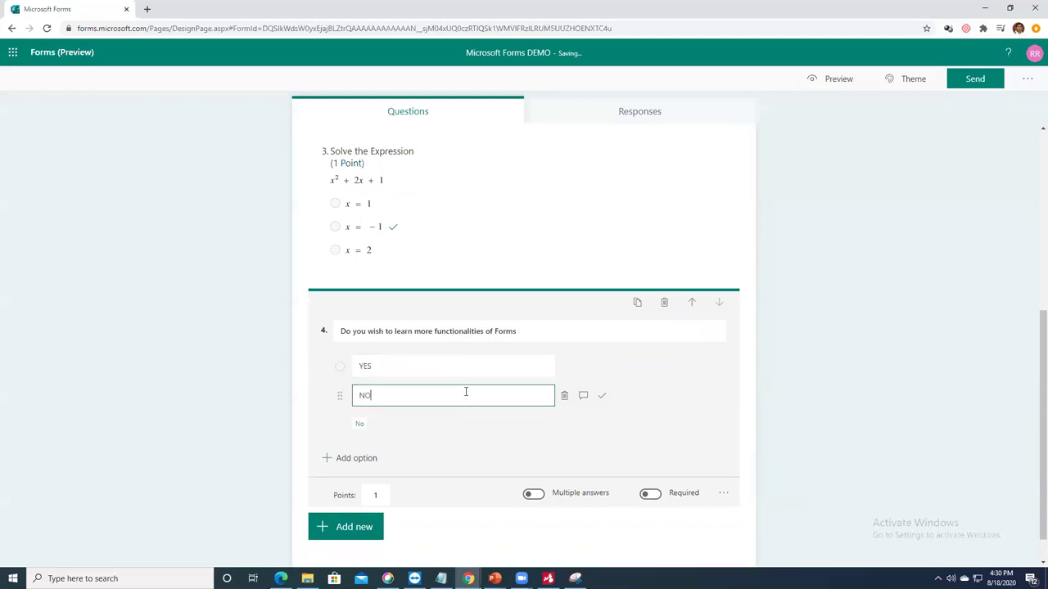
left_click(692, 305)
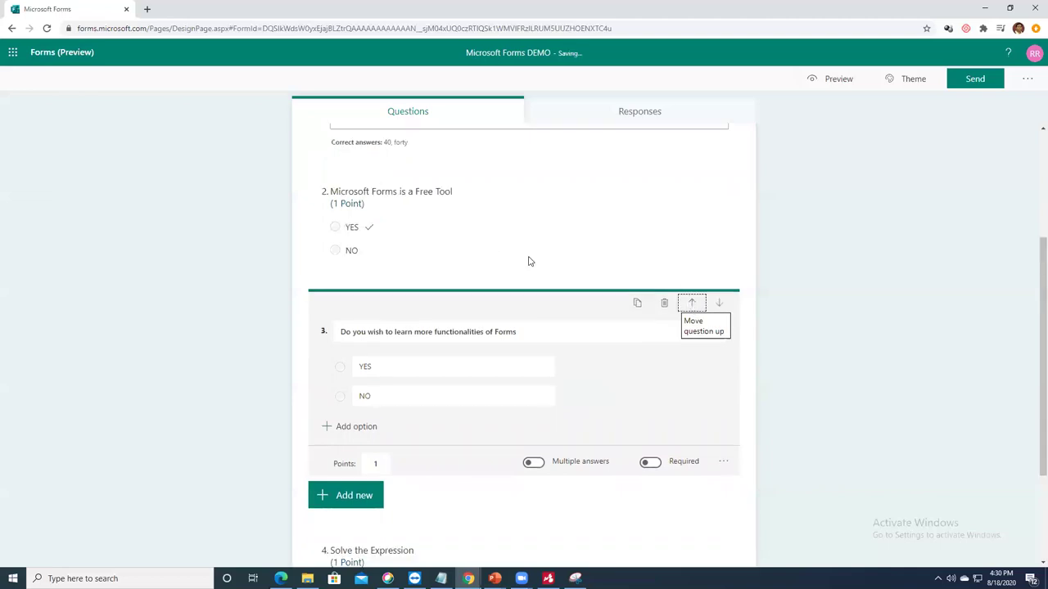
Step: Change the word 'more' to 'math' in question 3's title
scroll(515, 253, "up", 2)
scroll(502, 268, "down", 3)
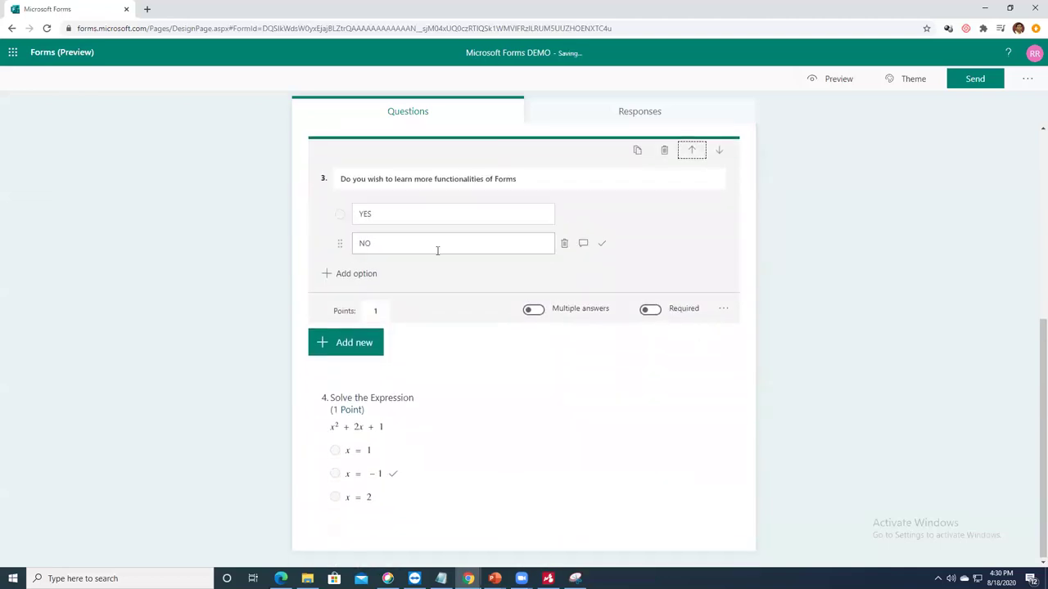
left_click(430, 216)
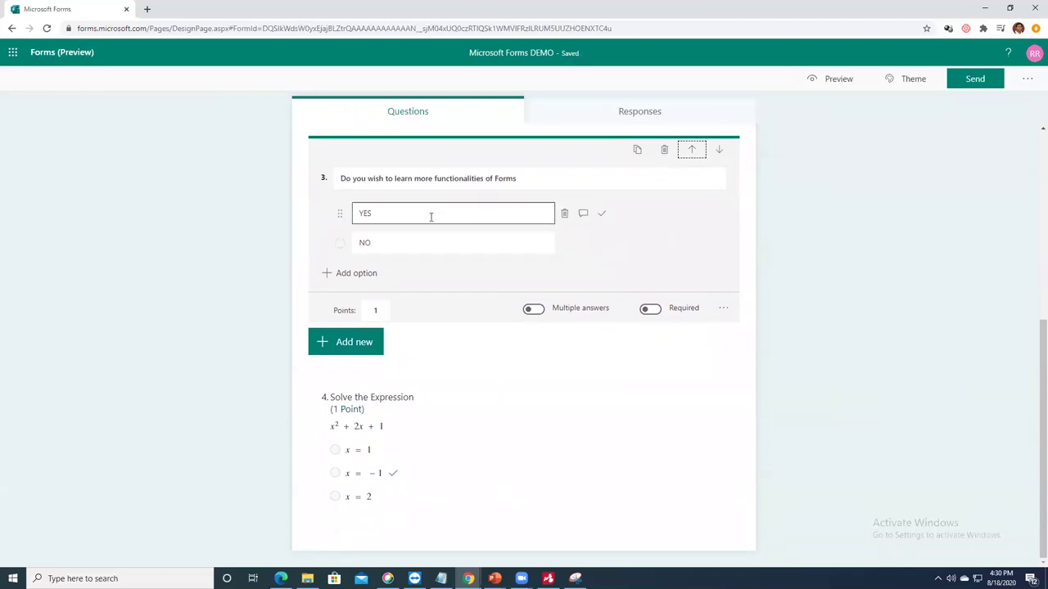
left_click(380, 186)
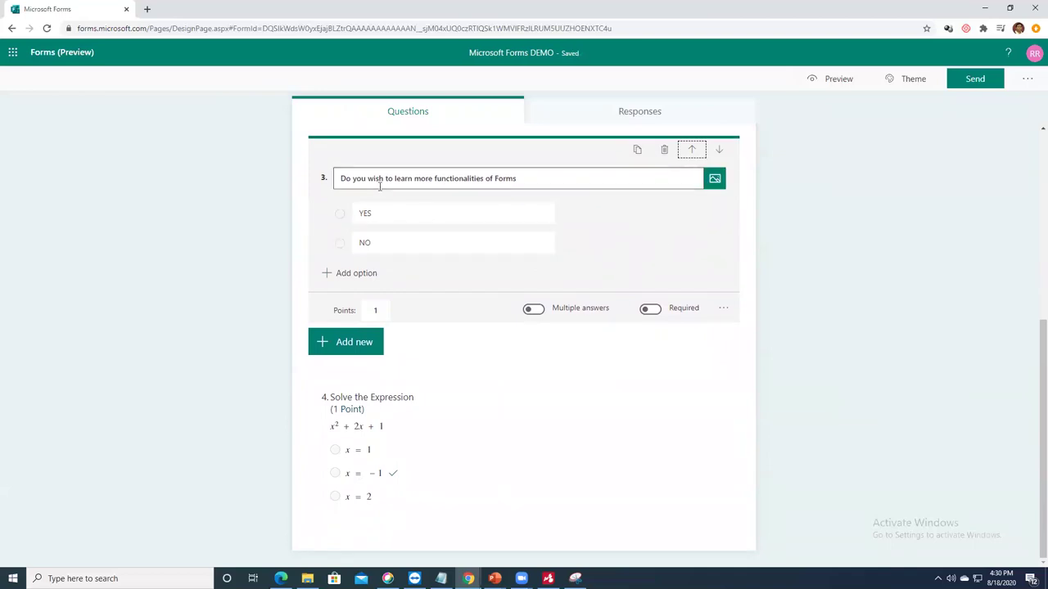
triple_click(432, 177)
left_click(433, 177)
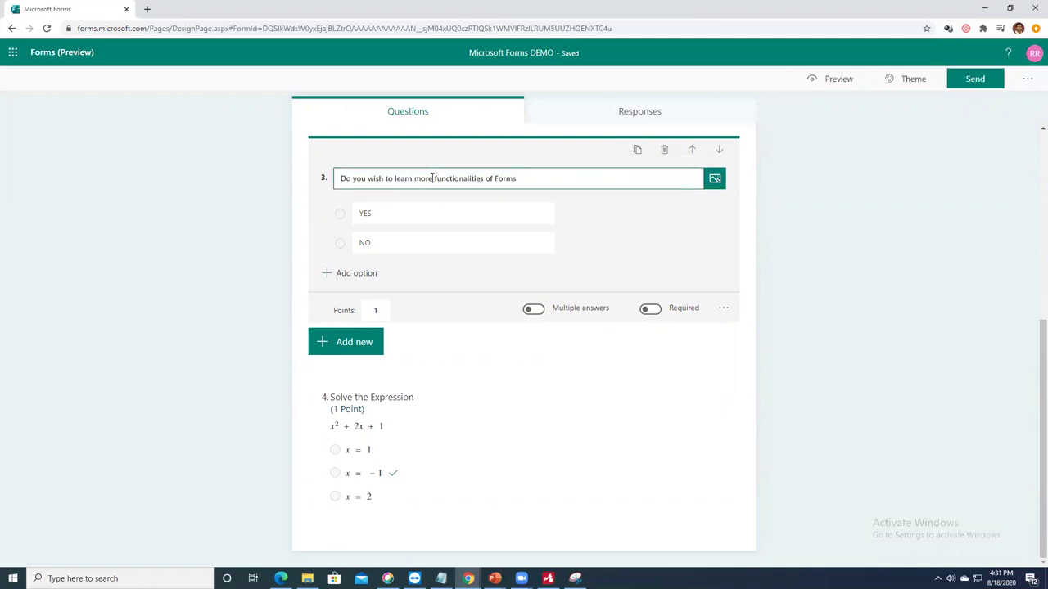
key("BackSpace")
key("BackSpace")
key("BackSpace")
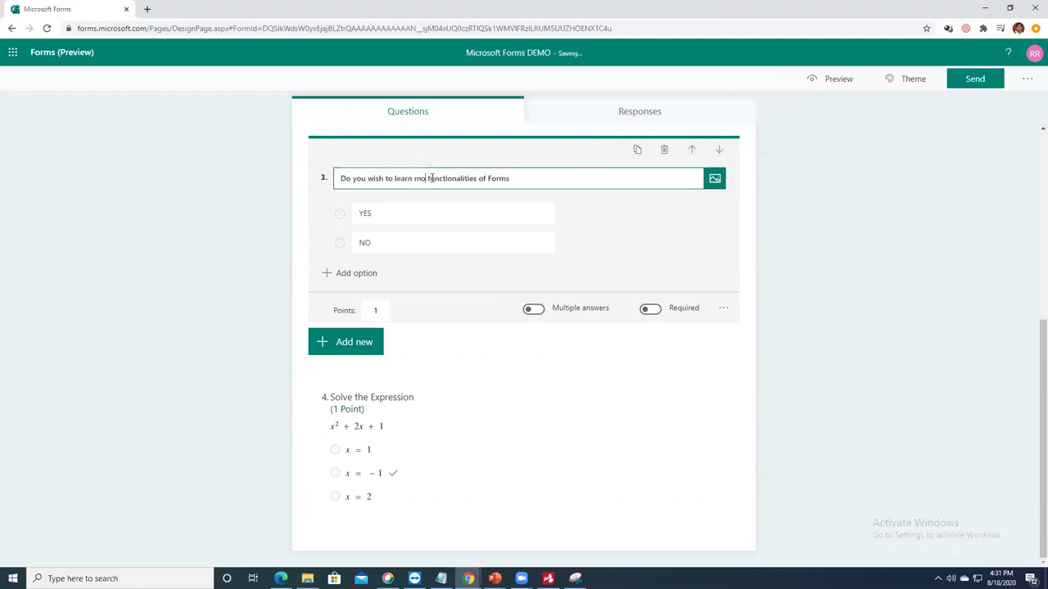
type("ath")
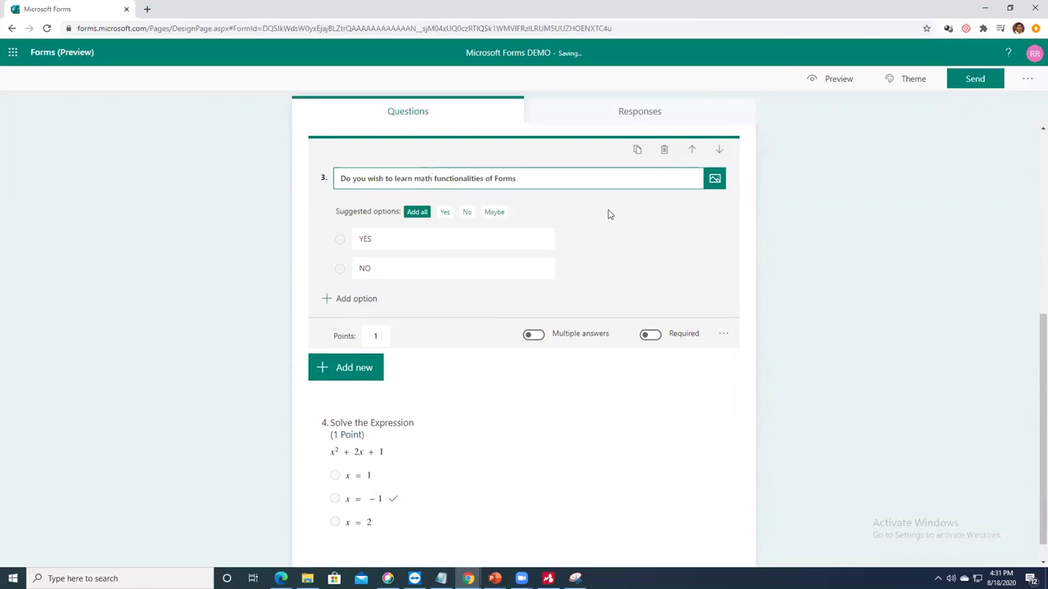
left_click(646, 236)
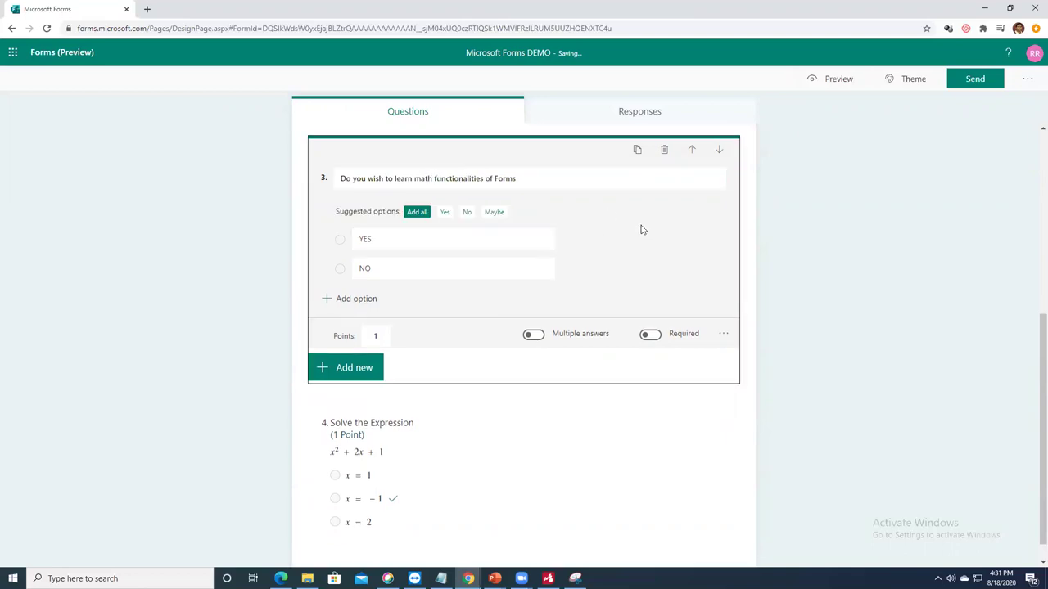
Step: Branch YES answers to '4. Solve the Expression' and NO answers to 'End of the form'
left_click(724, 335)
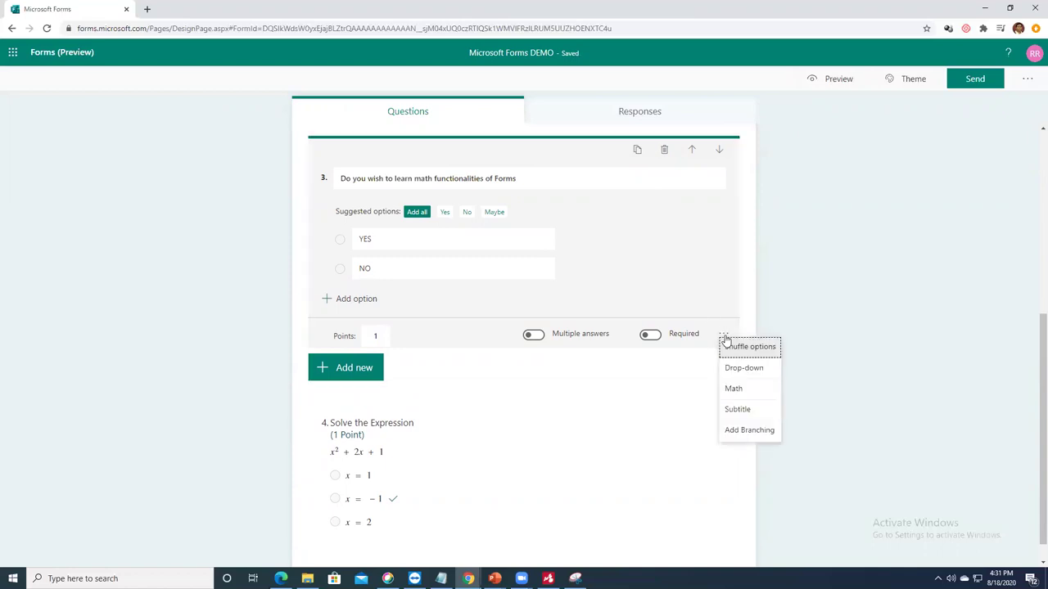
left_click(744, 431)
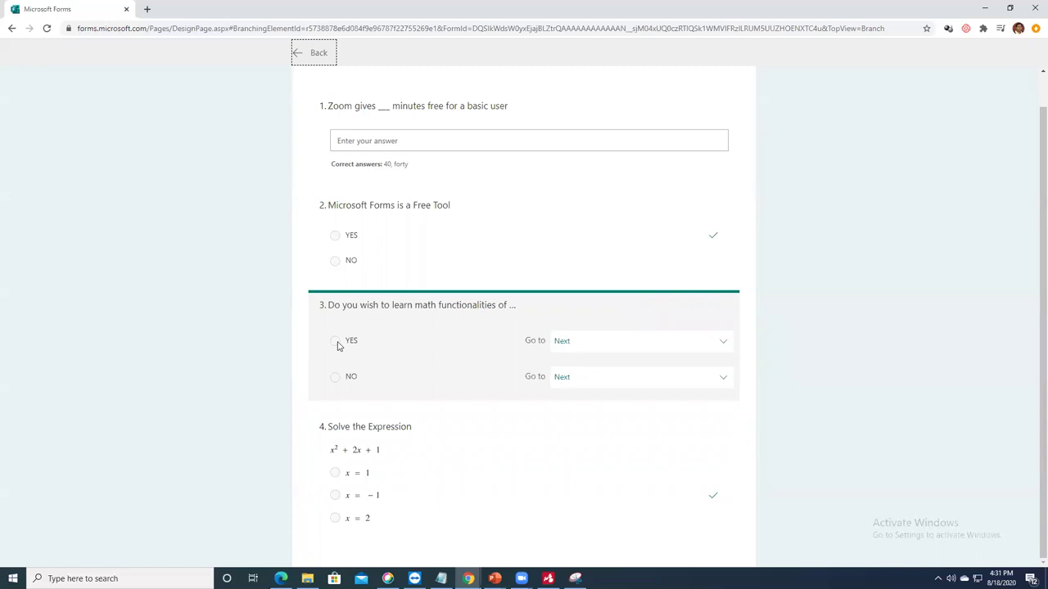
left_click(632, 352)
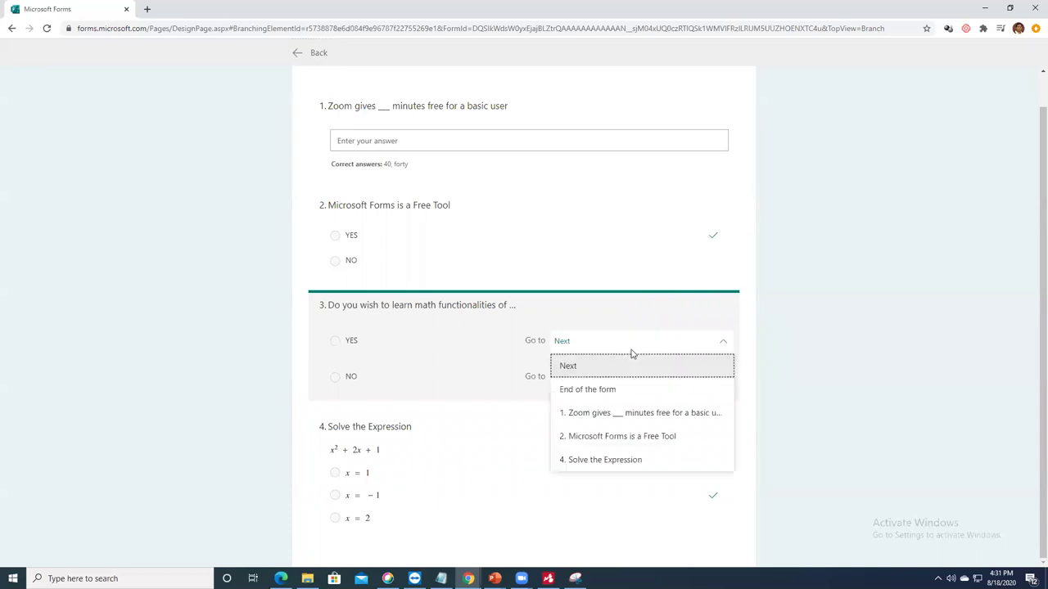
left_click(598, 461)
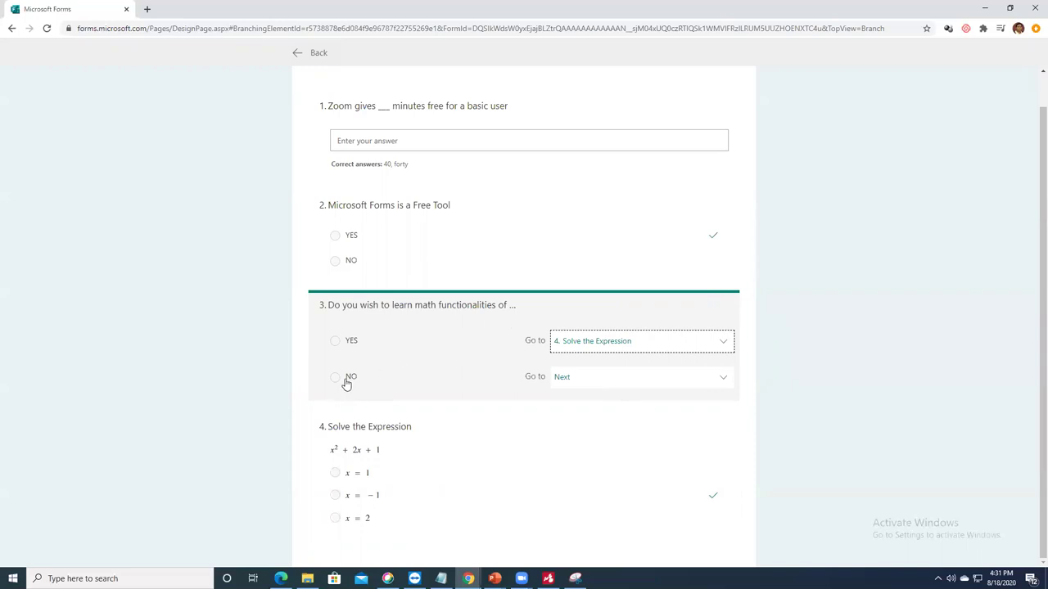
left_click(598, 378)
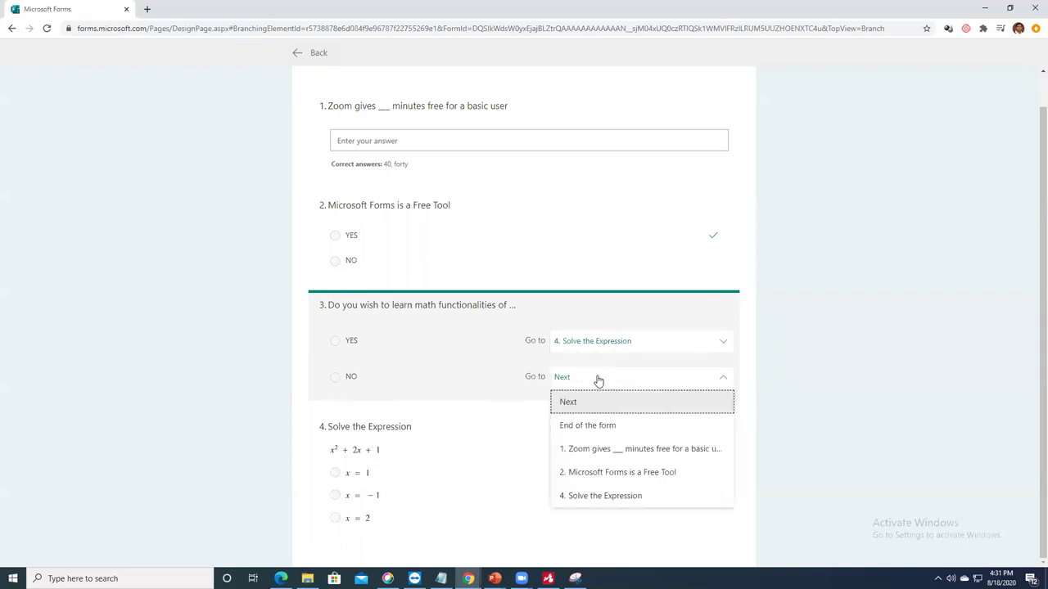
left_click(599, 427)
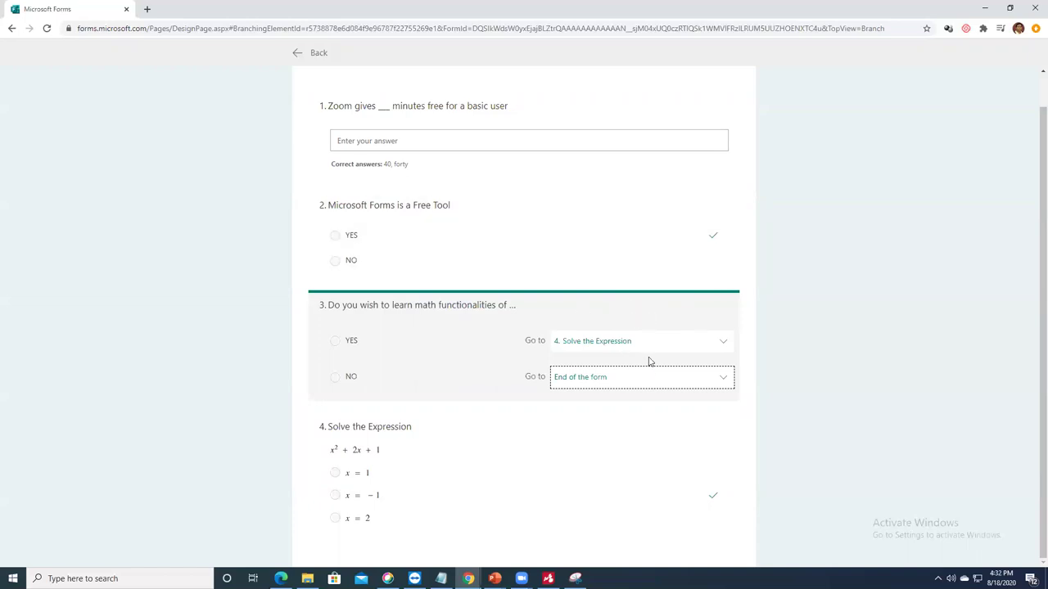
Step: Check the branching options menu, then go Back to the form editor
scroll(685, 381, "up", 1)
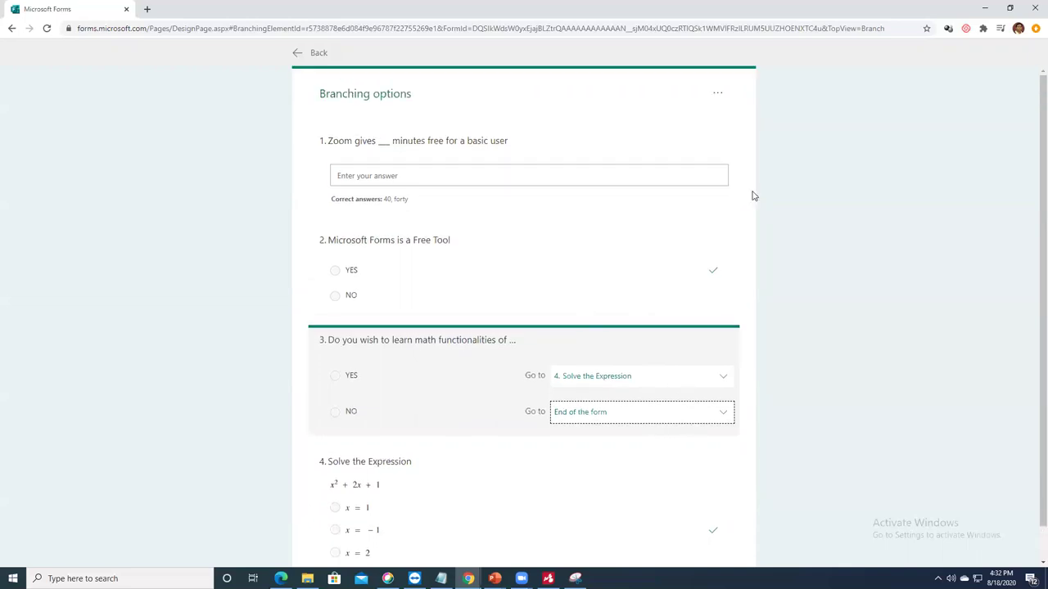
left_click(718, 95)
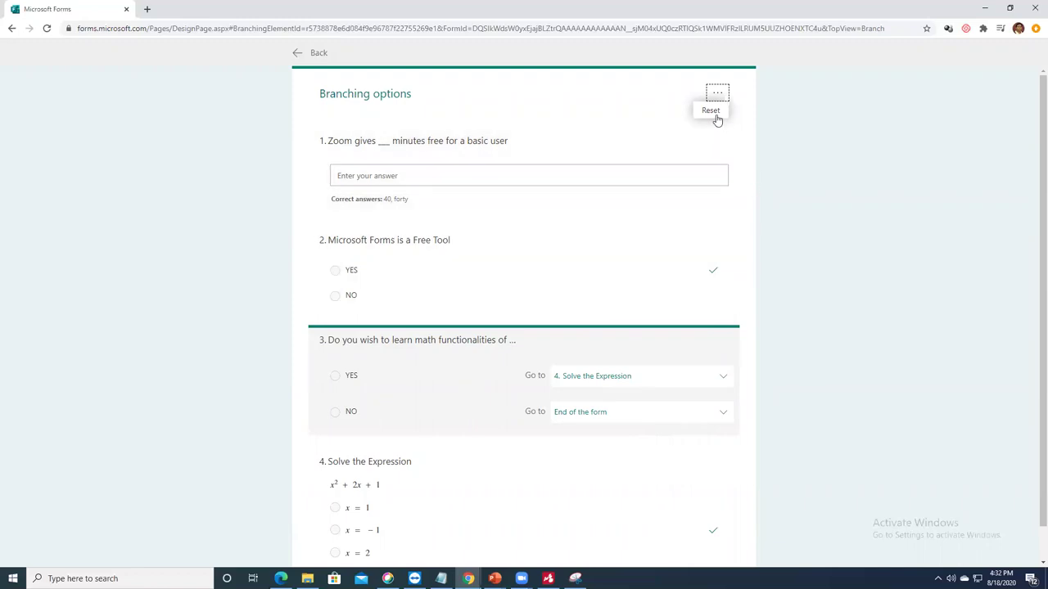
left_click(296, 57)
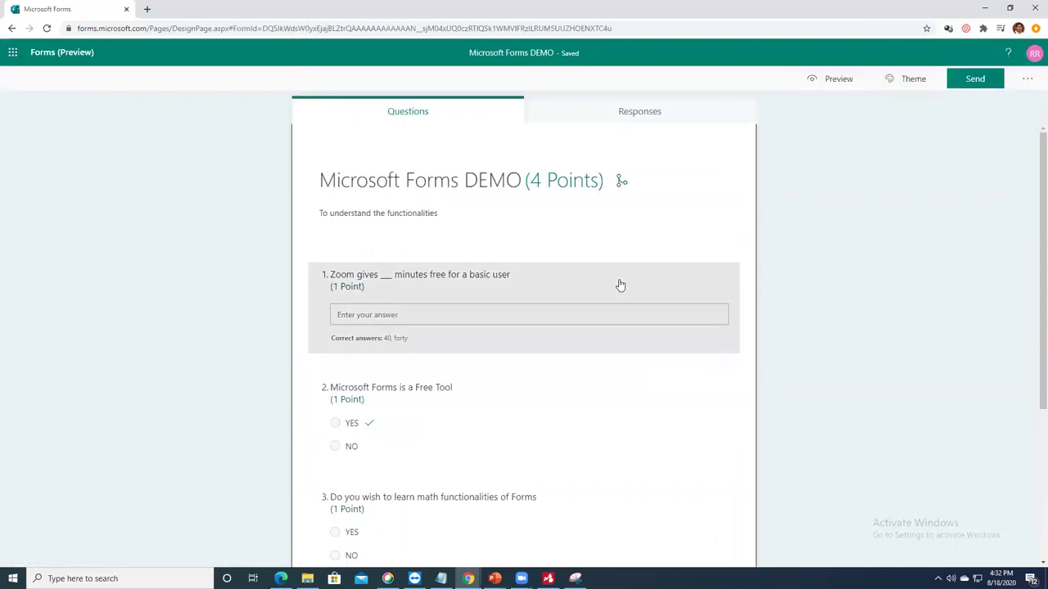
scroll(605, 270, "down", 1)
scroll(640, 225, "up", 1)
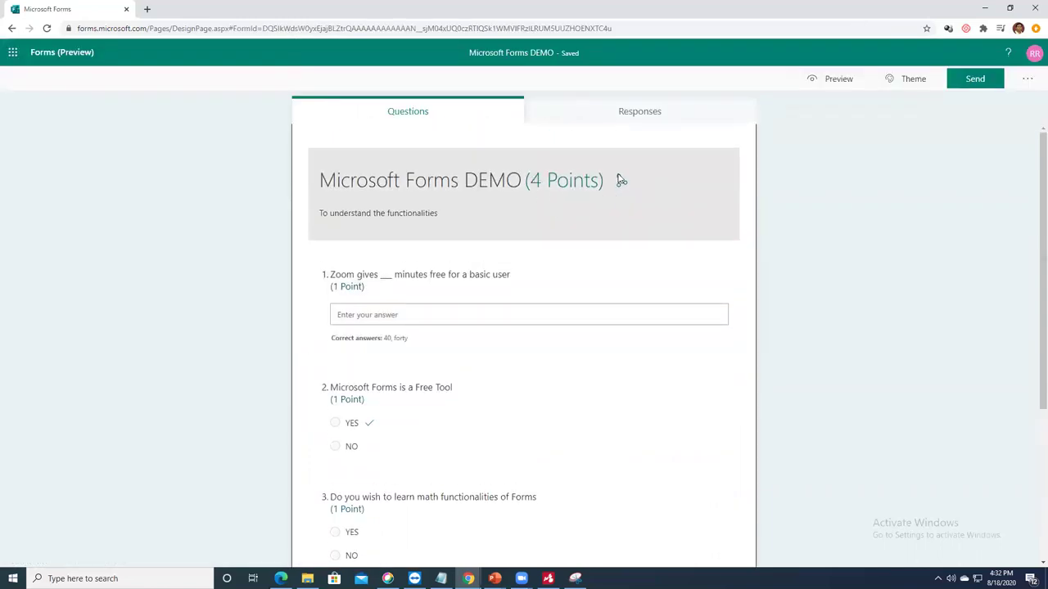
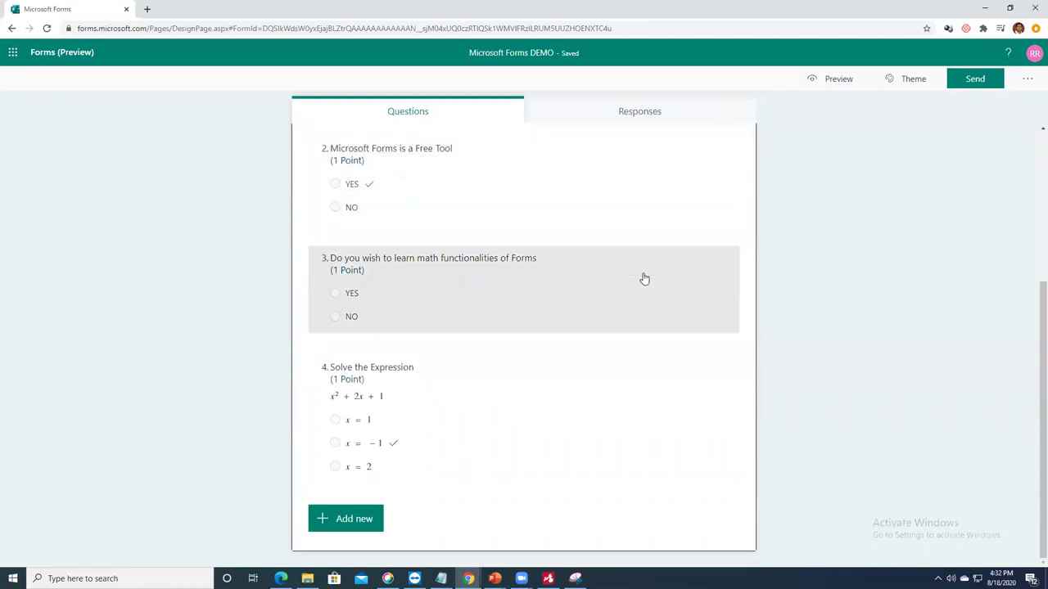
Step: Add a rating question 5 titled 'How is this Tool' and remove its subtitle
scroll(644, 279, "up", 3)
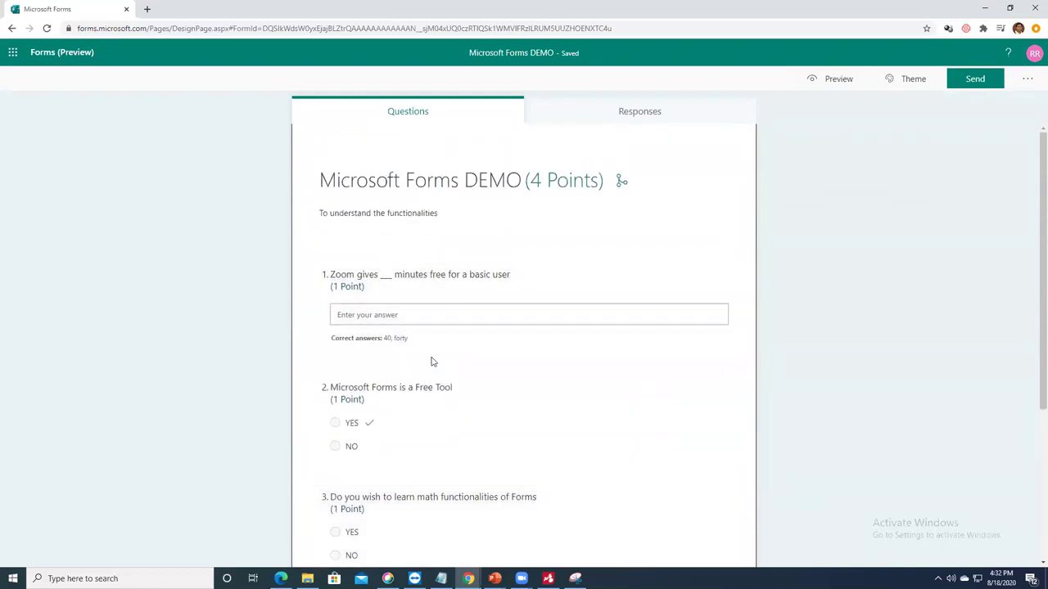
scroll(435, 391, "down", 2)
scroll(434, 390, "down", 1)
left_click(348, 518)
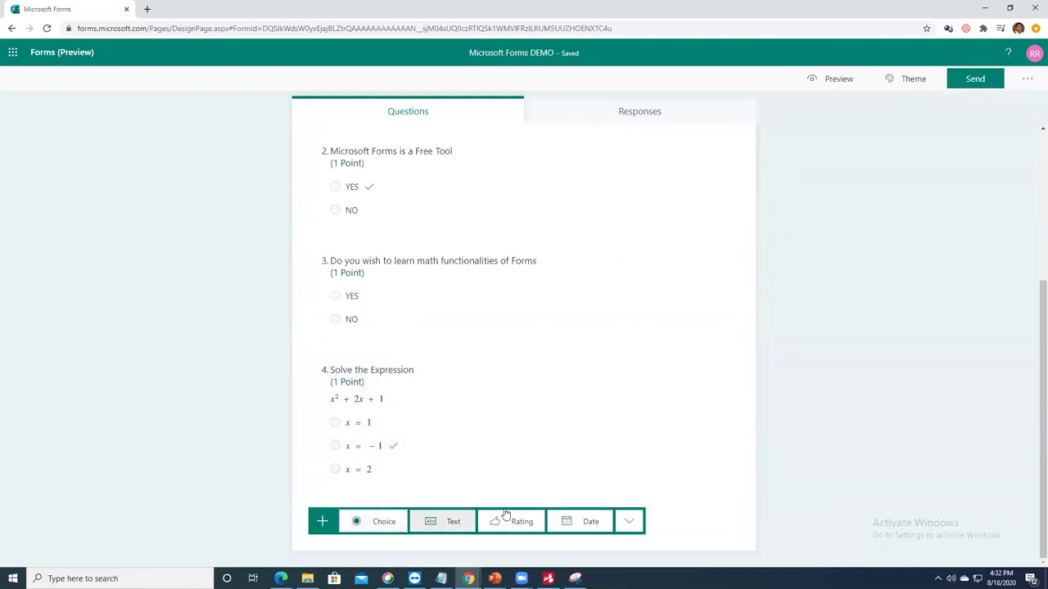
left_click(524, 524)
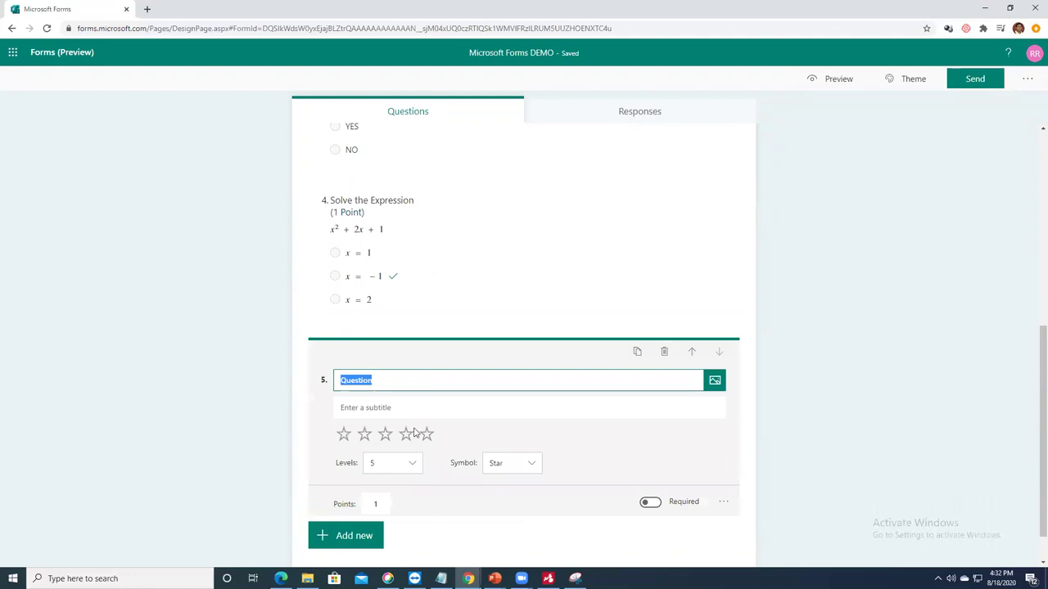
type("How is this Tool")
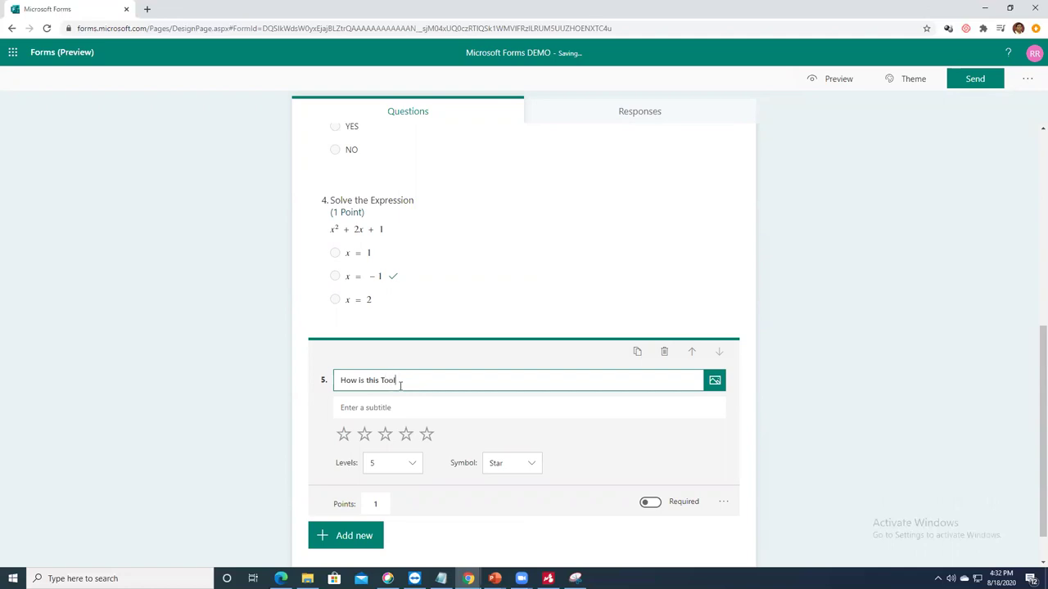
left_click(723, 501)
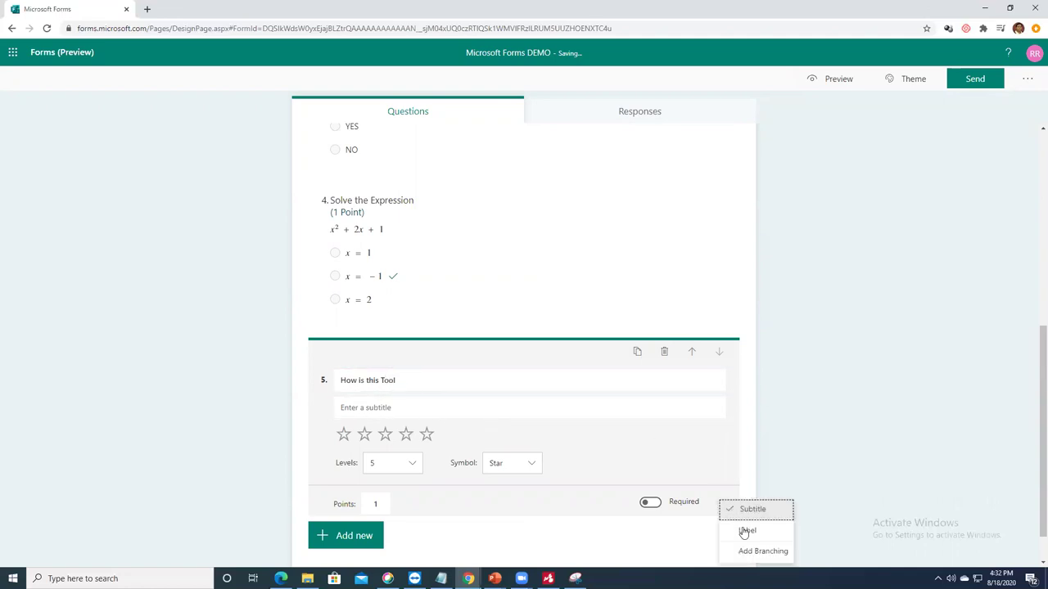
left_click(751, 510)
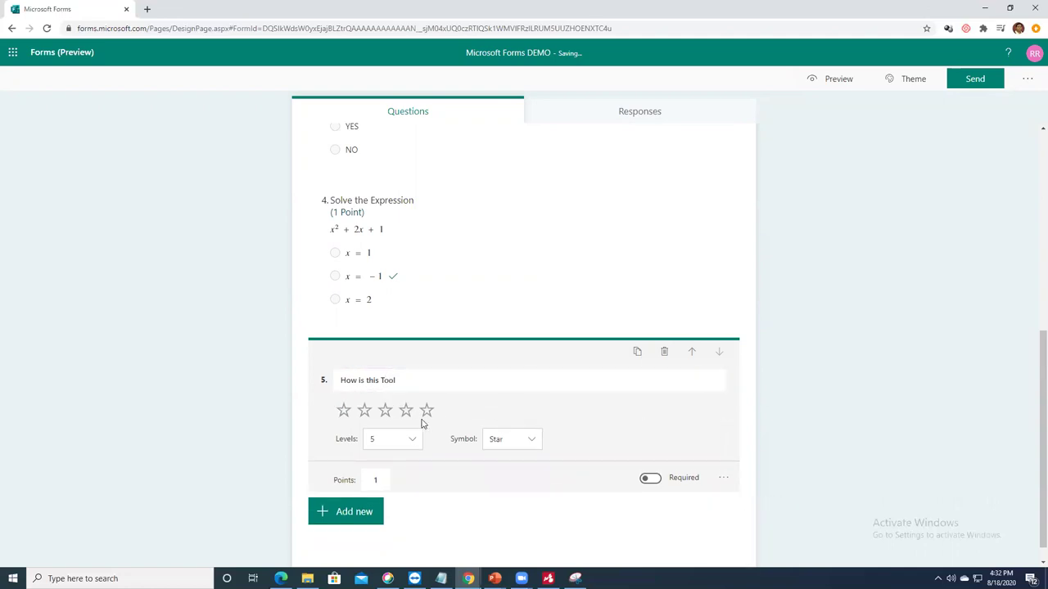
Step: Keep question 5 at 5 levels with the Star symbol and clear its points
left_click(409, 382)
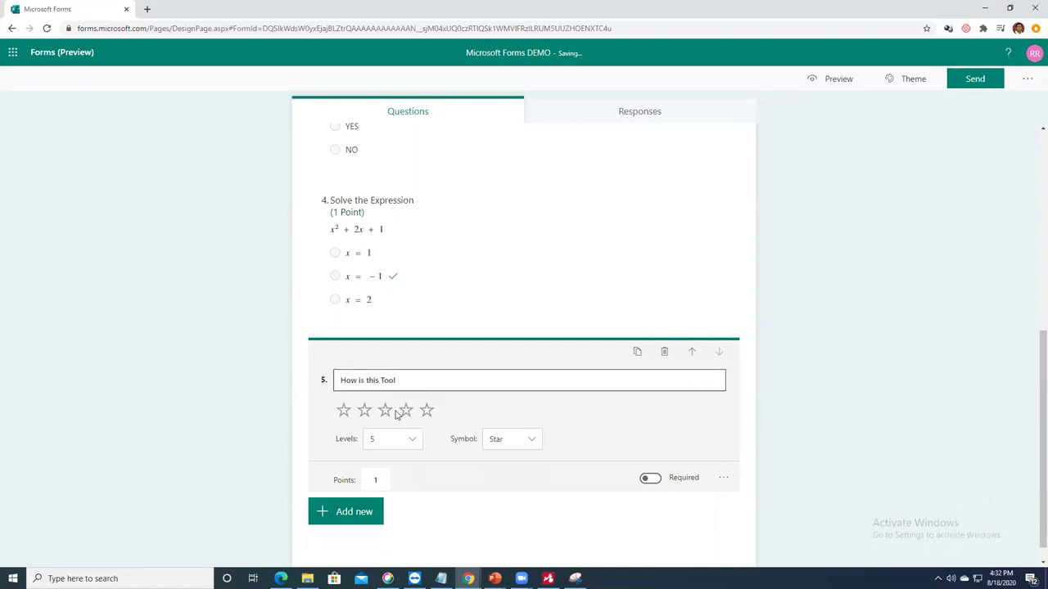
left_click(414, 439)
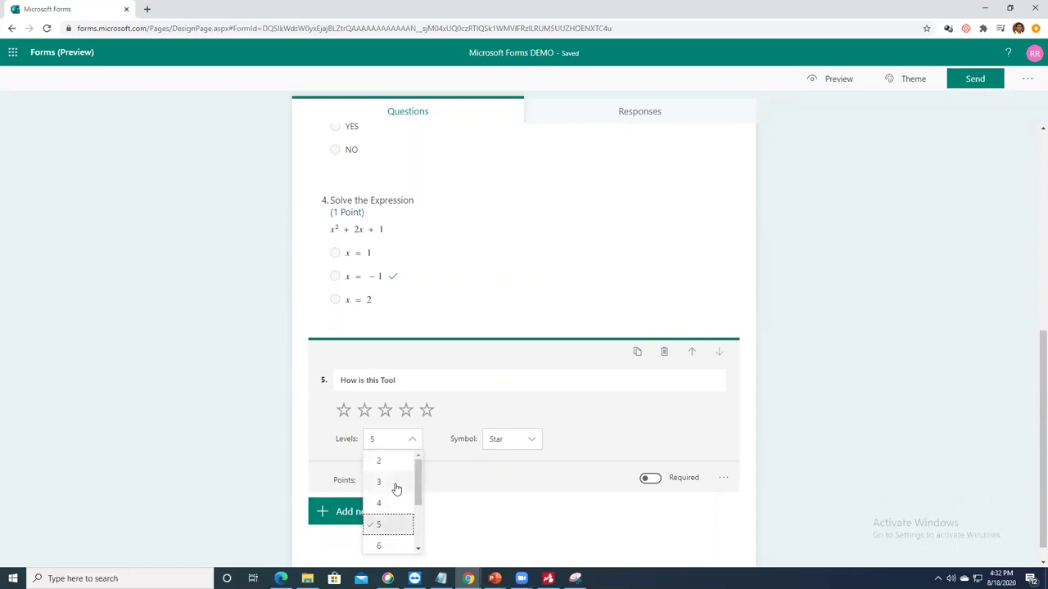
left_click(381, 523)
left_click(513, 441)
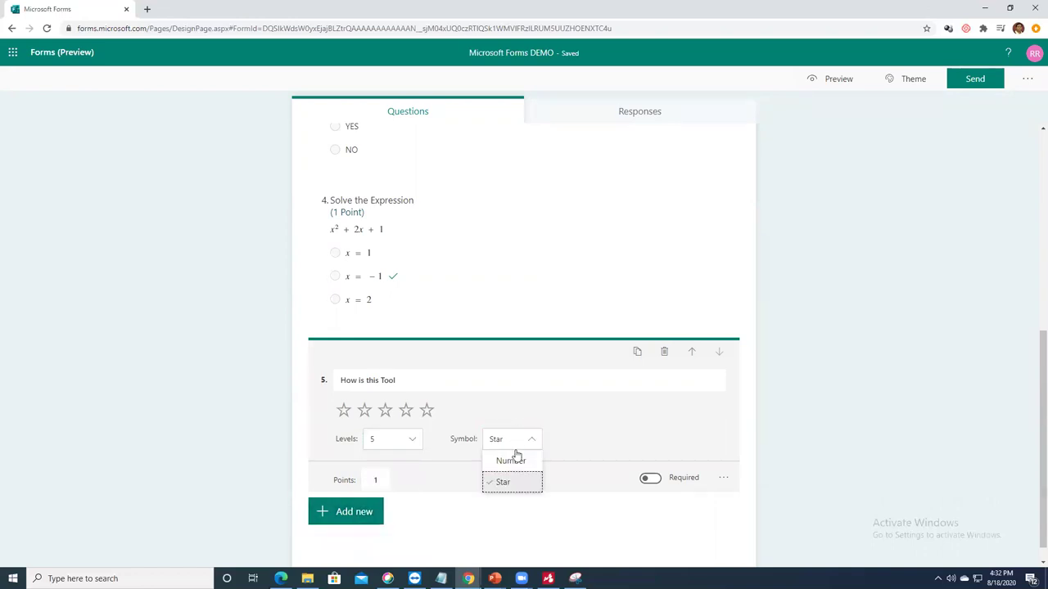
left_click(514, 458)
left_click(495, 438)
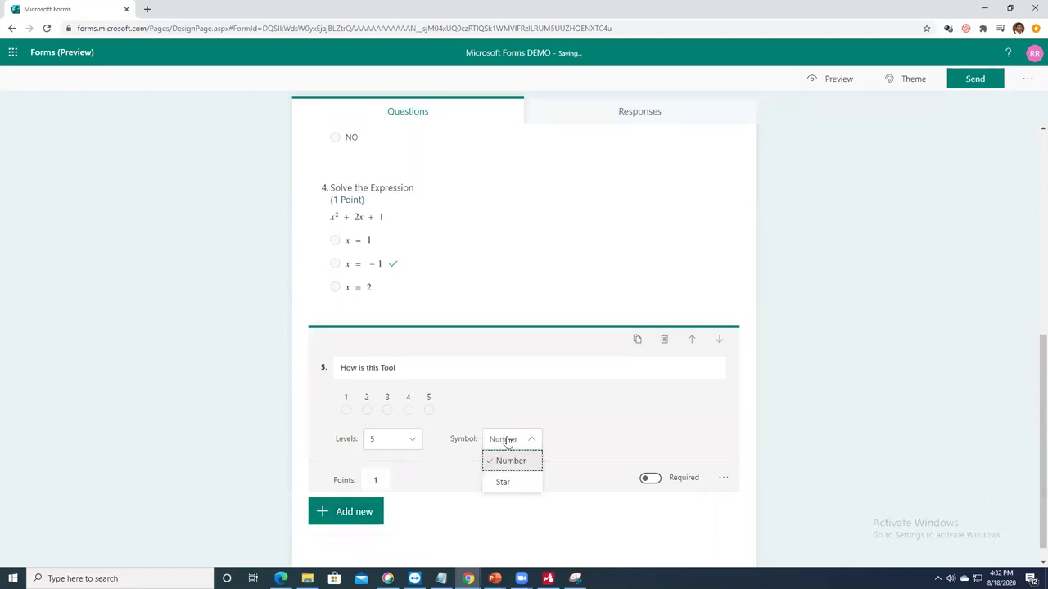
left_click(504, 480)
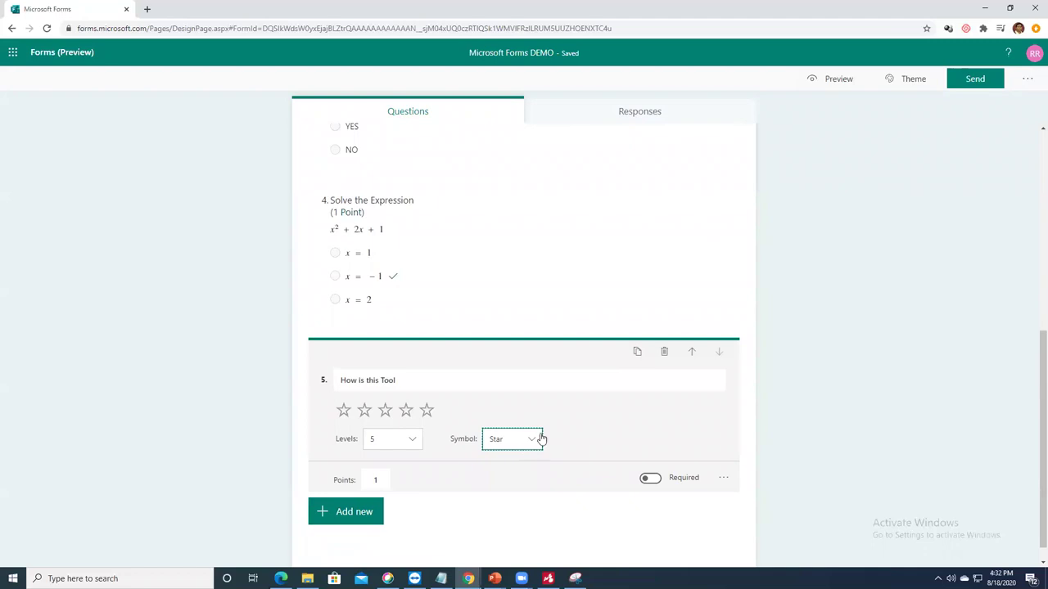
left_click(387, 480)
key("BackSpace")
left_click(442, 519)
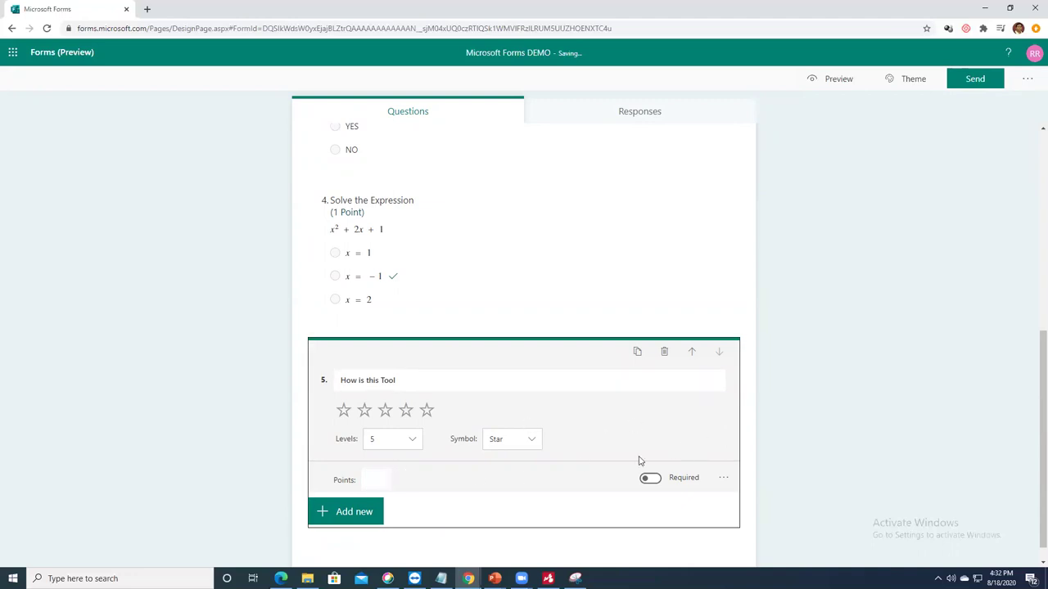
scroll(622, 436, "up", 10)
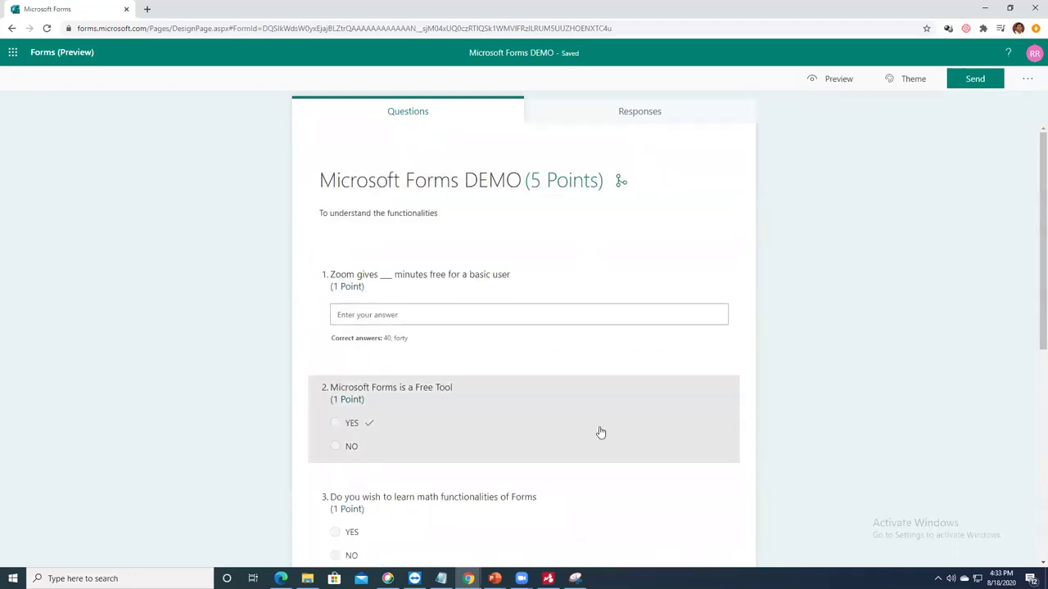
scroll(599, 431, "down", 5)
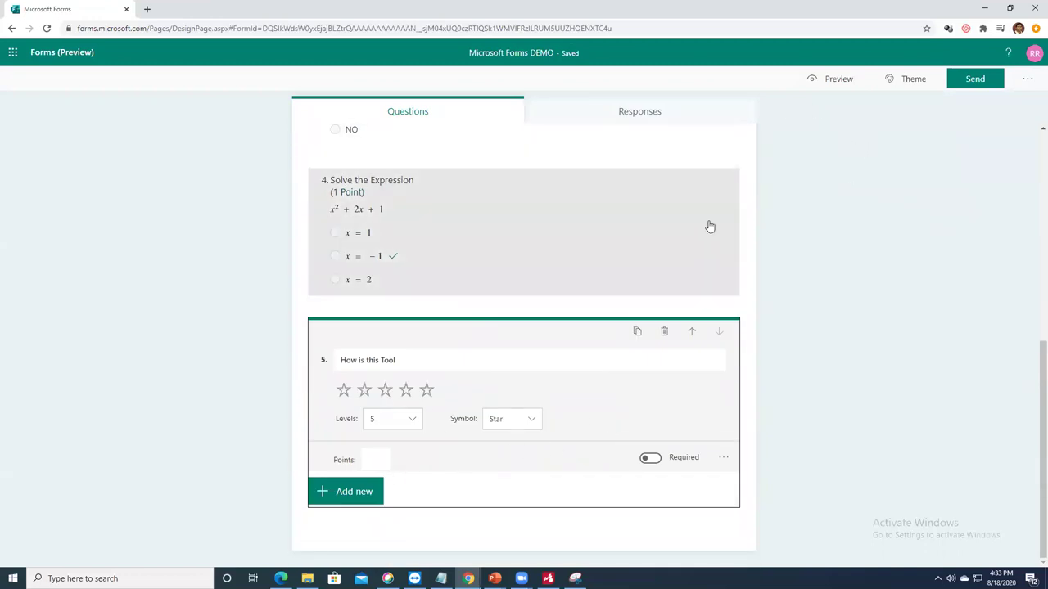
scroll(637, 275, "up", 3)
scroll(638, 279, "down", 2)
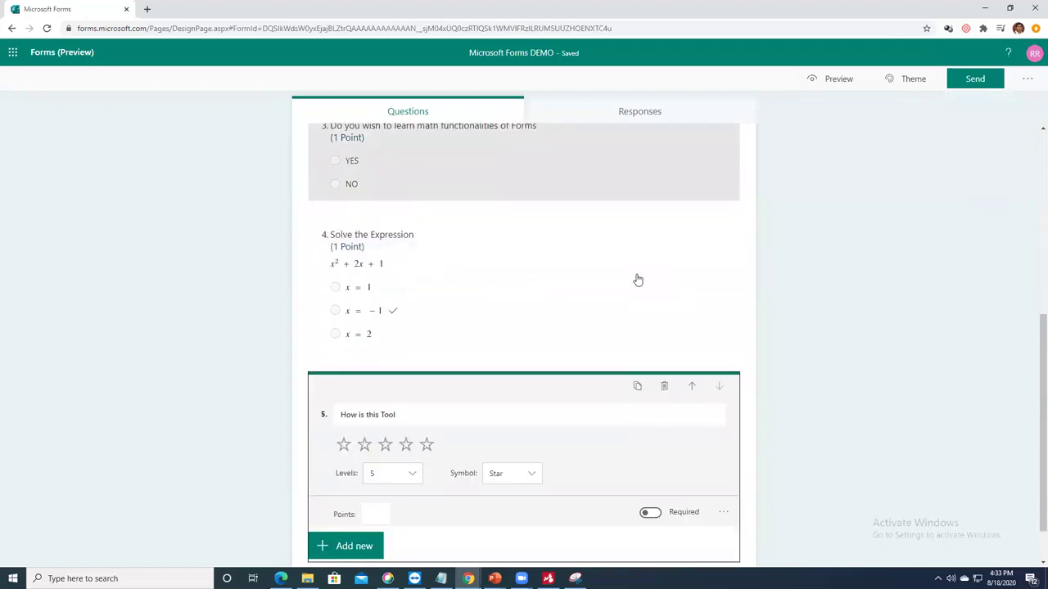
left_click(548, 297)
scroll(554, 369, "up", 5)
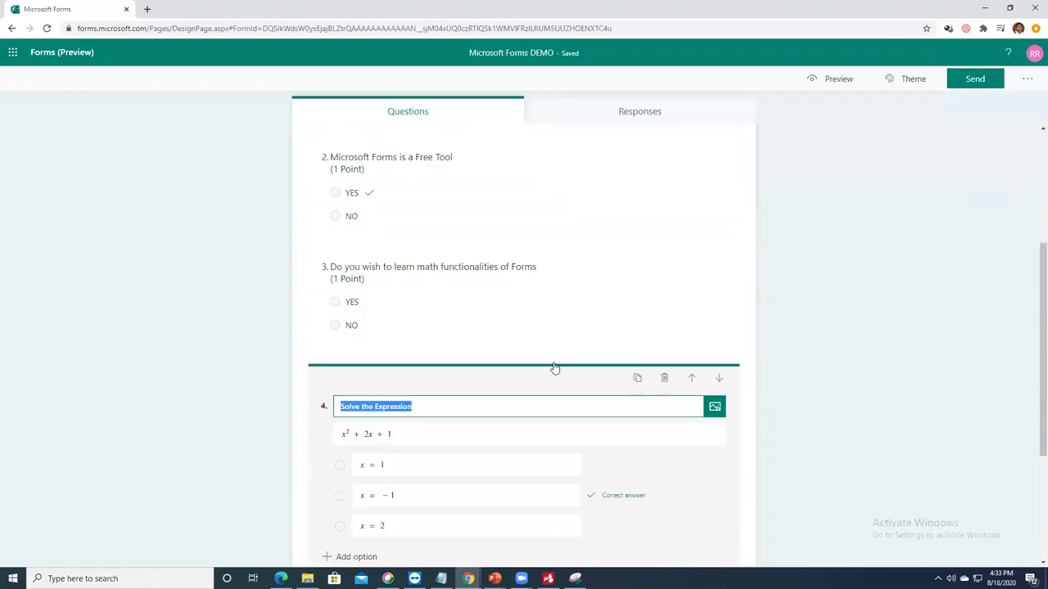
left_click(831, 79)
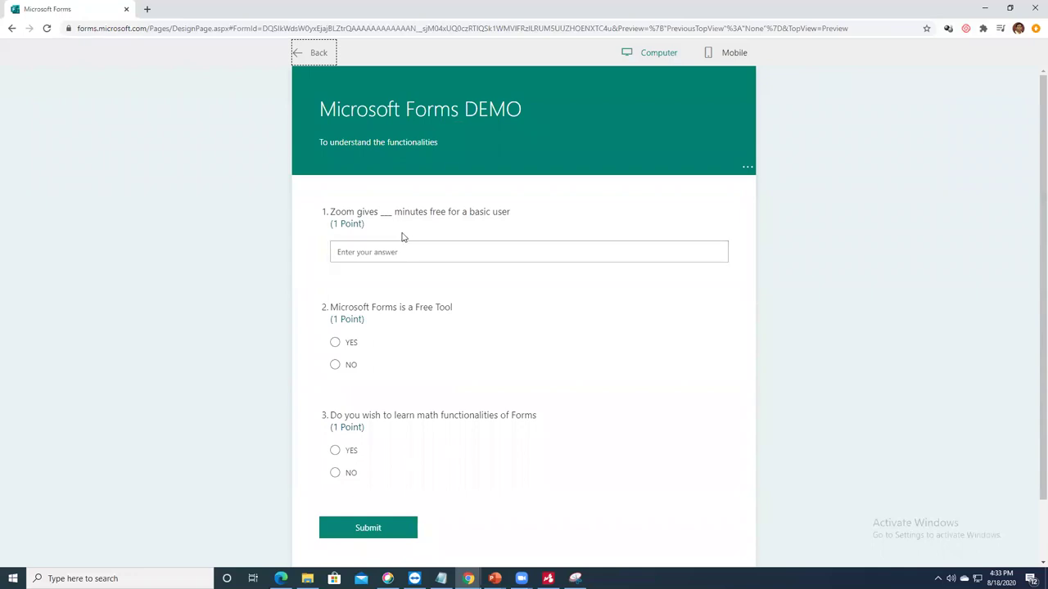
scroll(451, 237, "down", 2)
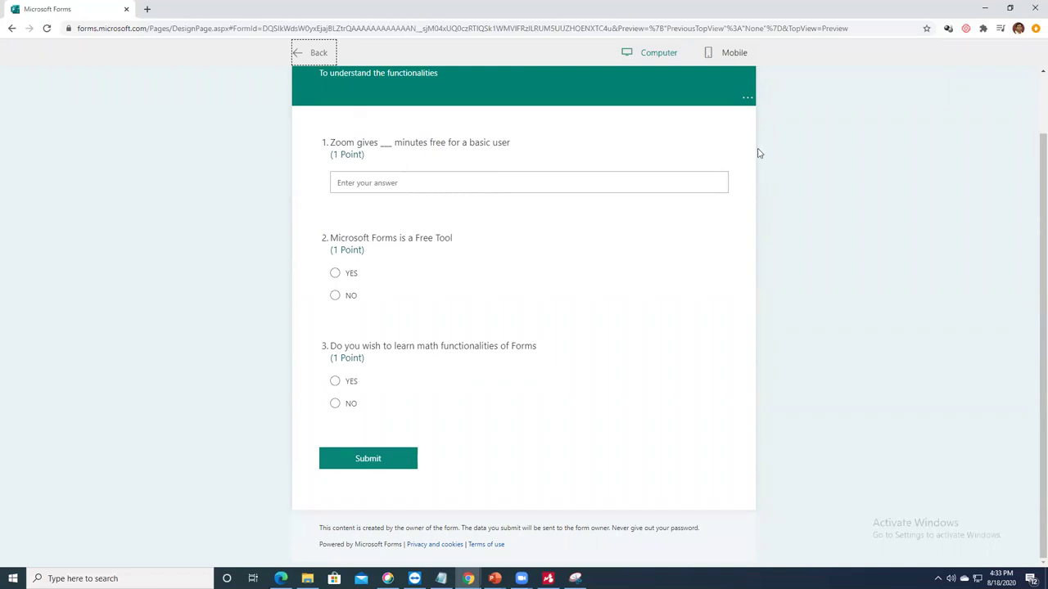
scroll(542, 269, "up", 2)
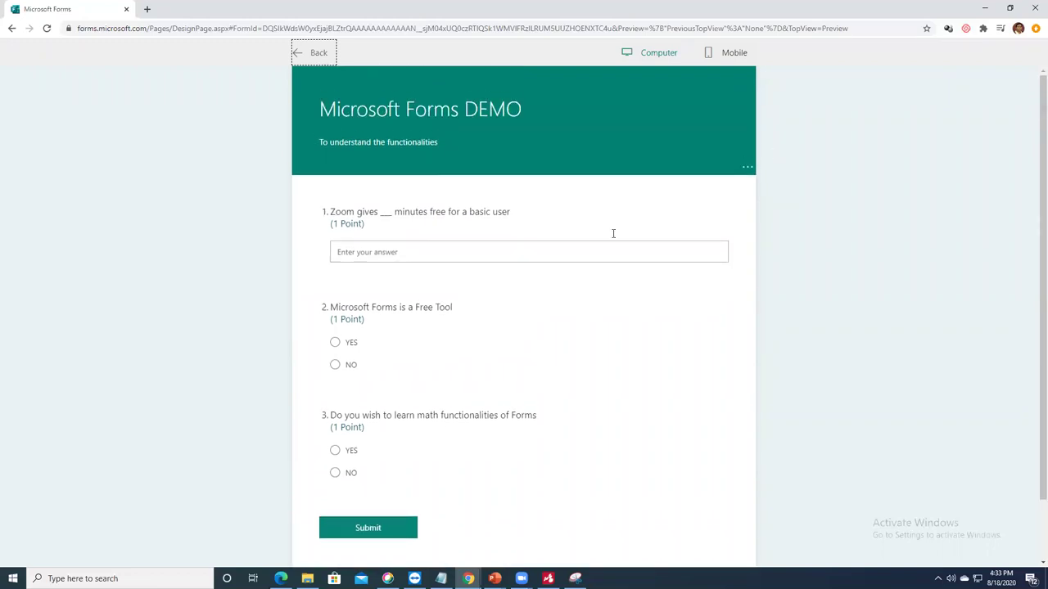
scroll(613, 234, "down", 2)
scroll(498, 423, "up", 1)
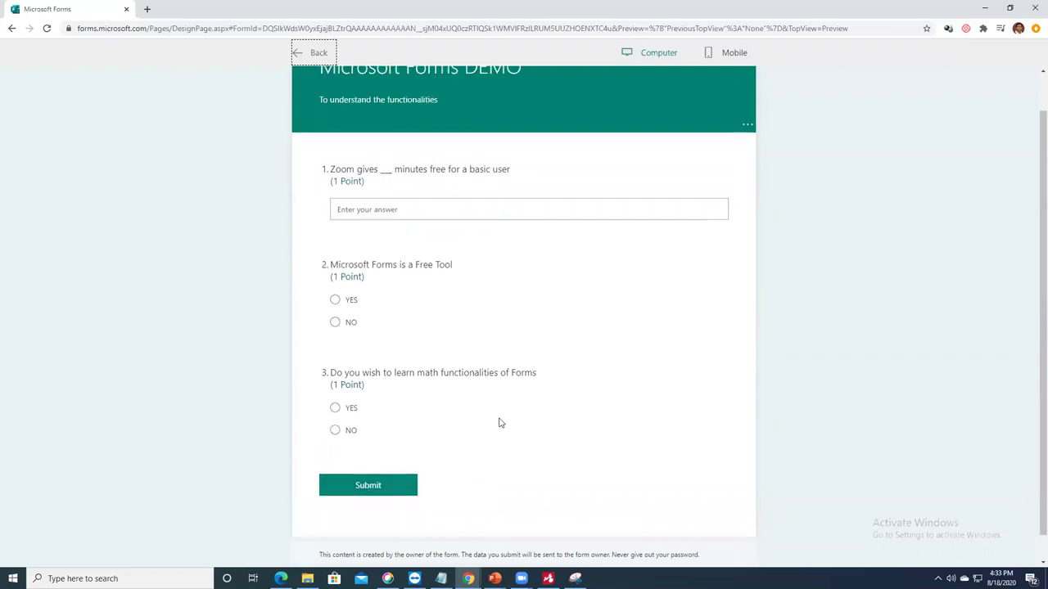
Step: Apply the orange home-office picture theme to the DEMO quiz and preview it
left_click(319, 54)
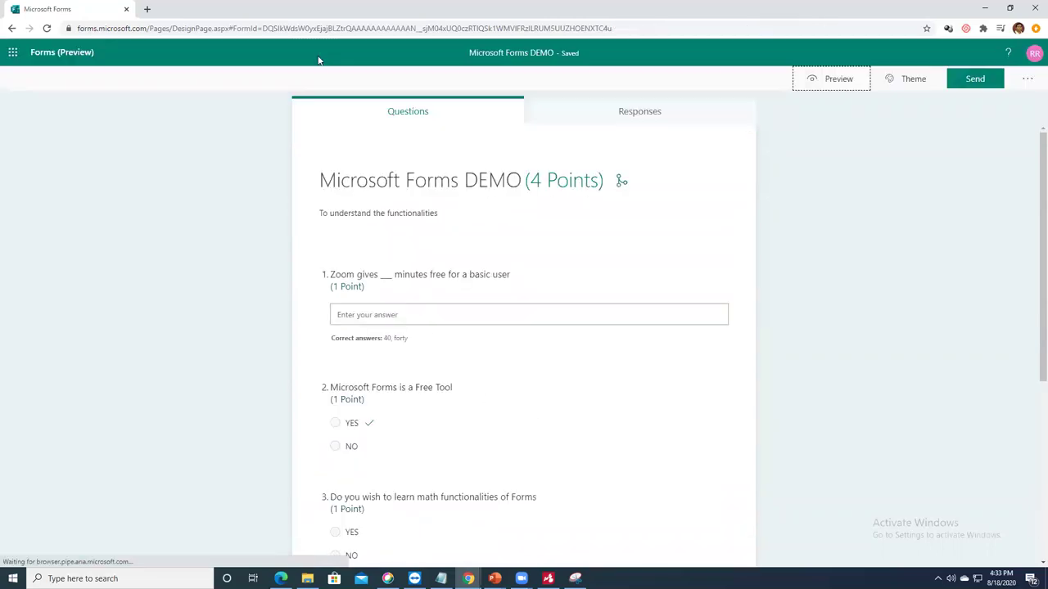
scroll(510, 355, "down", 2)
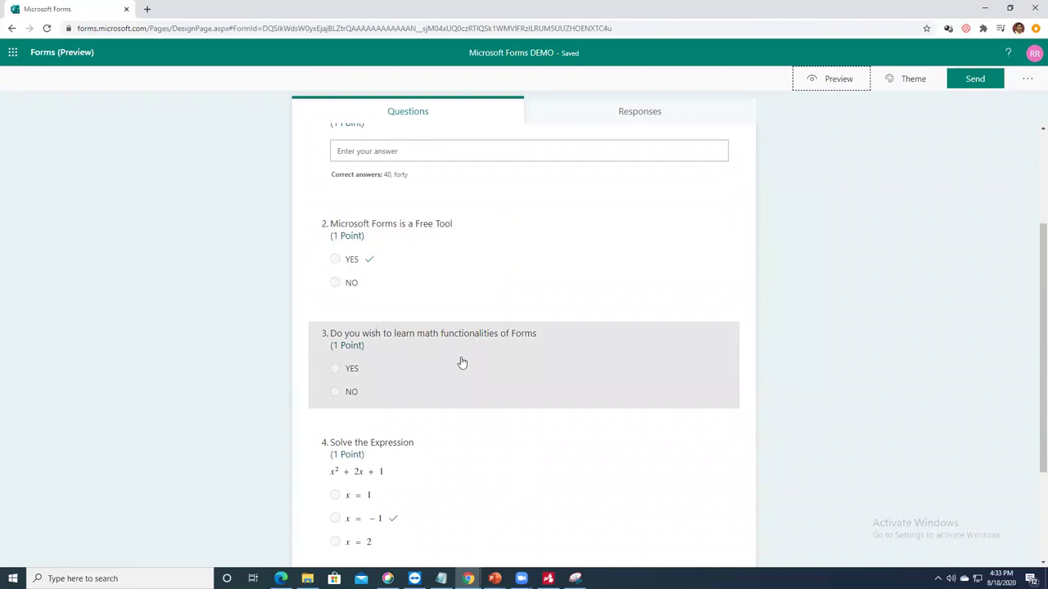
scroll(466, 373, "down", 2)
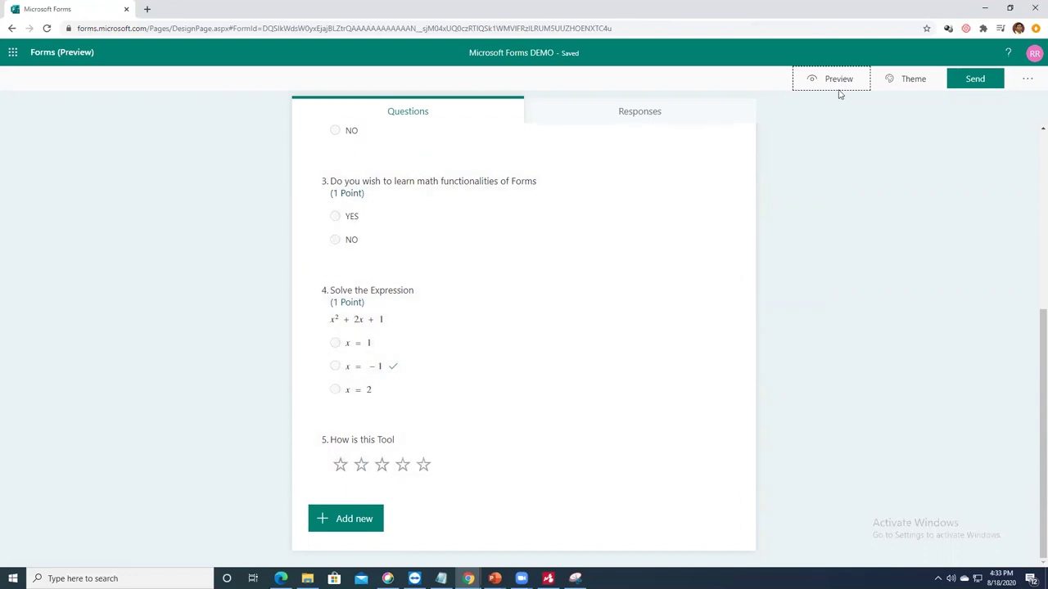
left_click(901, 81)
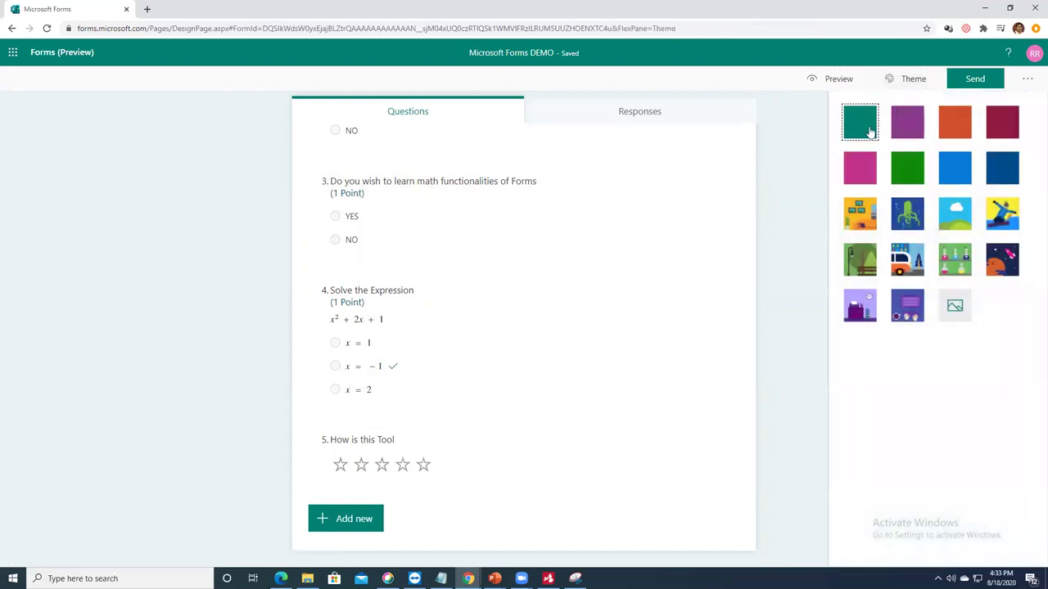
left_click(856, 215)
scroll(613, 317, "up", 4)
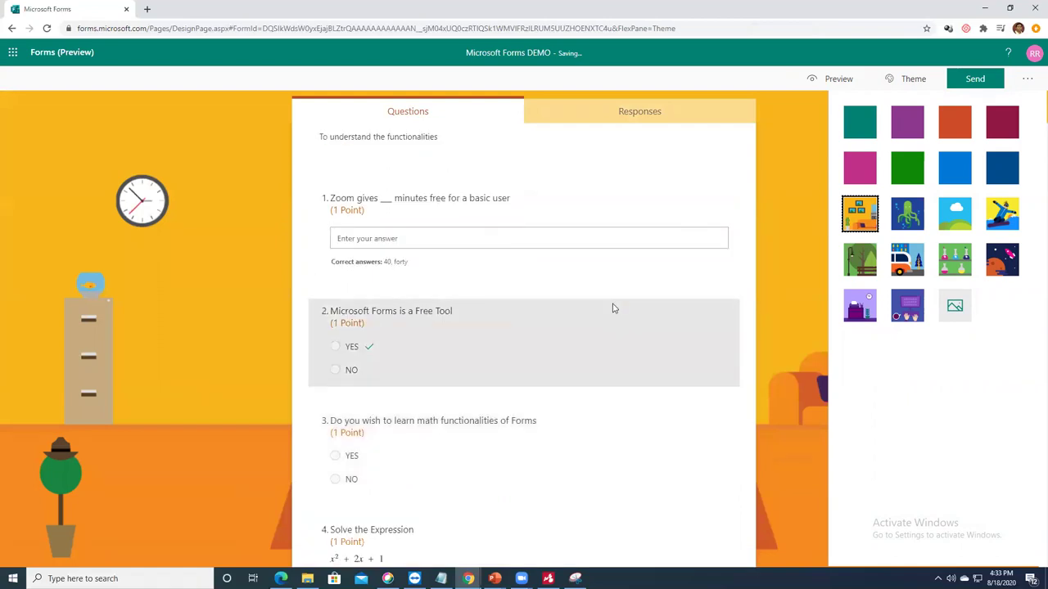
left_click(831, 84)
Step: Check the themed quiz in the Computer and Mobile previews, then return to the editor
left_click(658, 56)
scroll(661, 309, "down", 2)
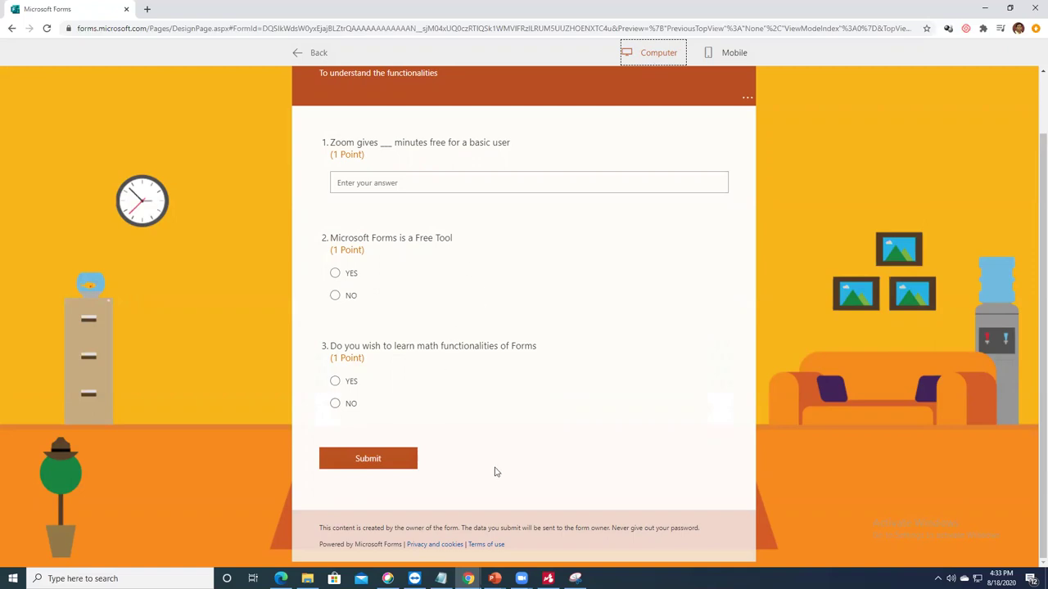
scroll(708, 185, "up", 1)
left_click(728, 54)
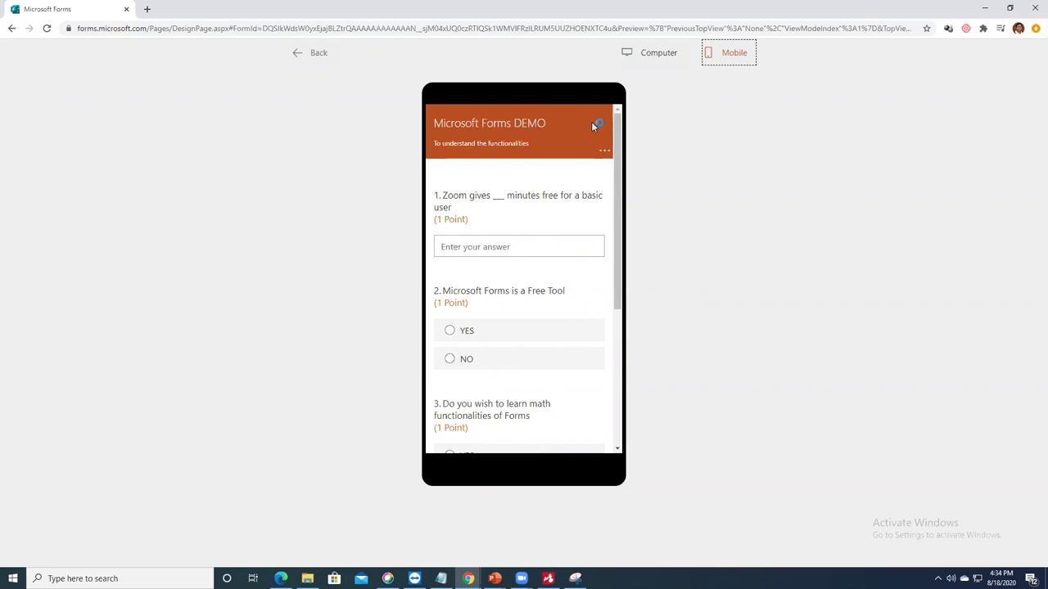
left_click(309, 54)
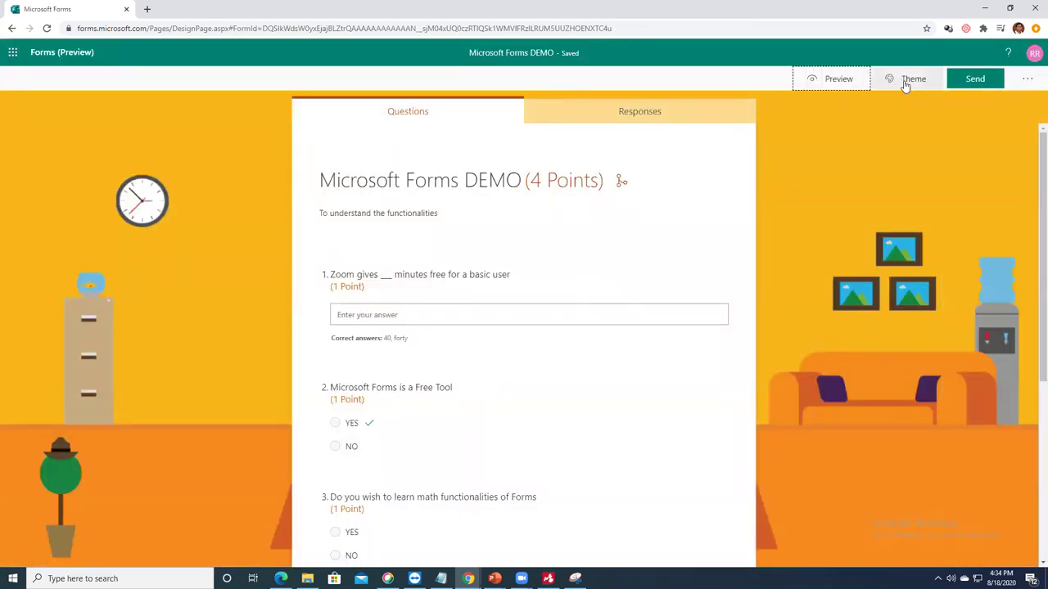
Step: In Settings, enable start and end dates for 8/18/2020, with a 4:30 PM start and 4:45 PM end
left_click(1027, 80)
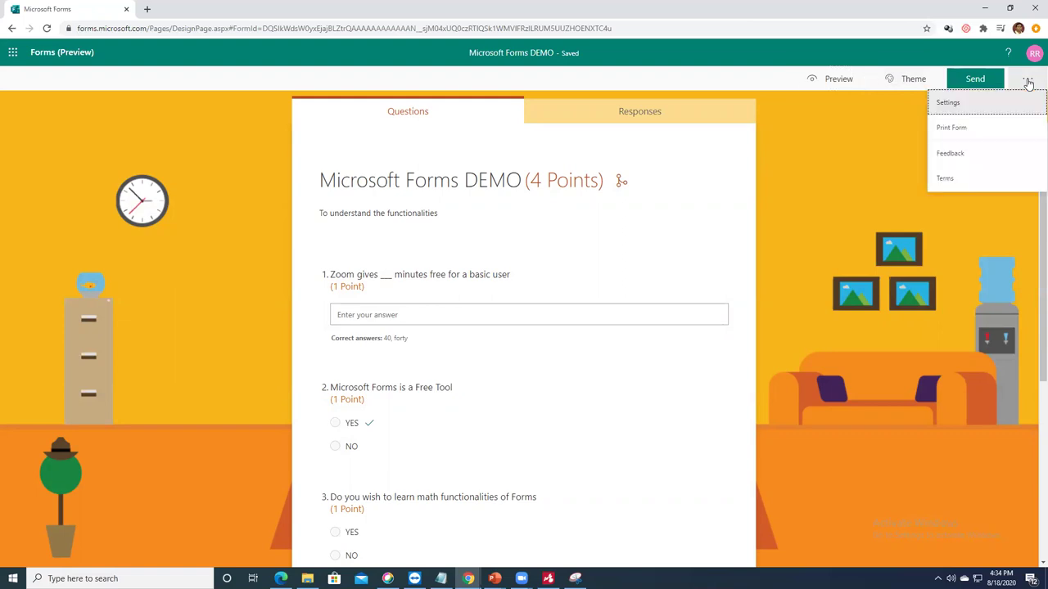
left_click(958, 105)
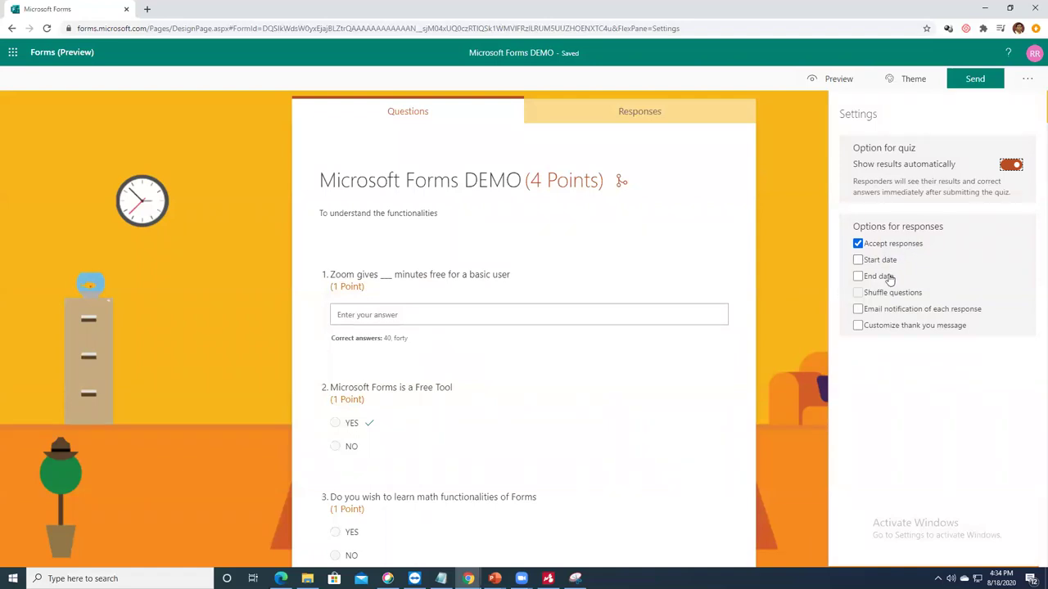
left_click(867, 260)
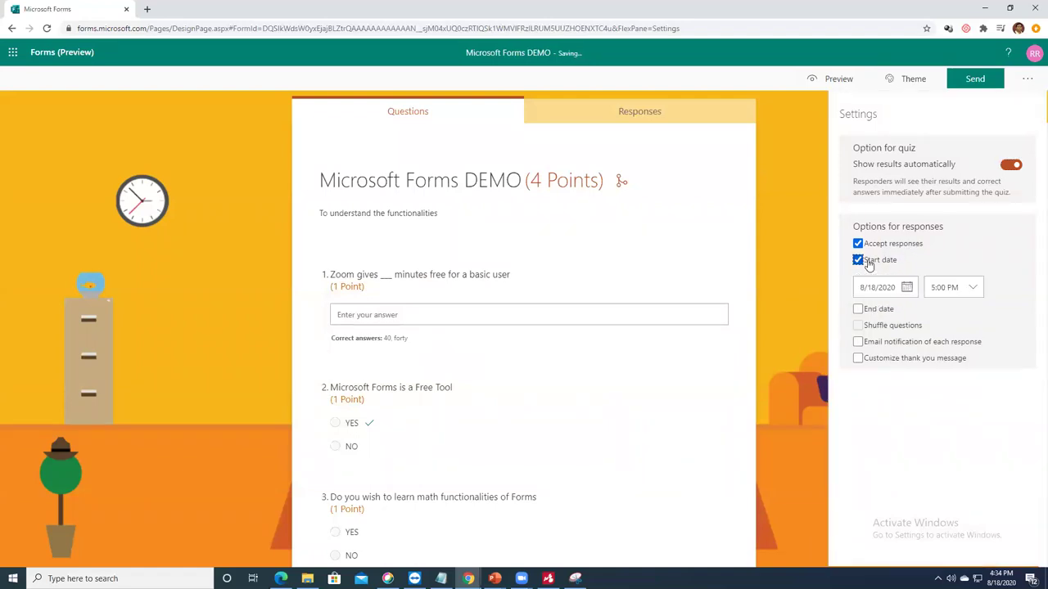
left_click(876, 310)
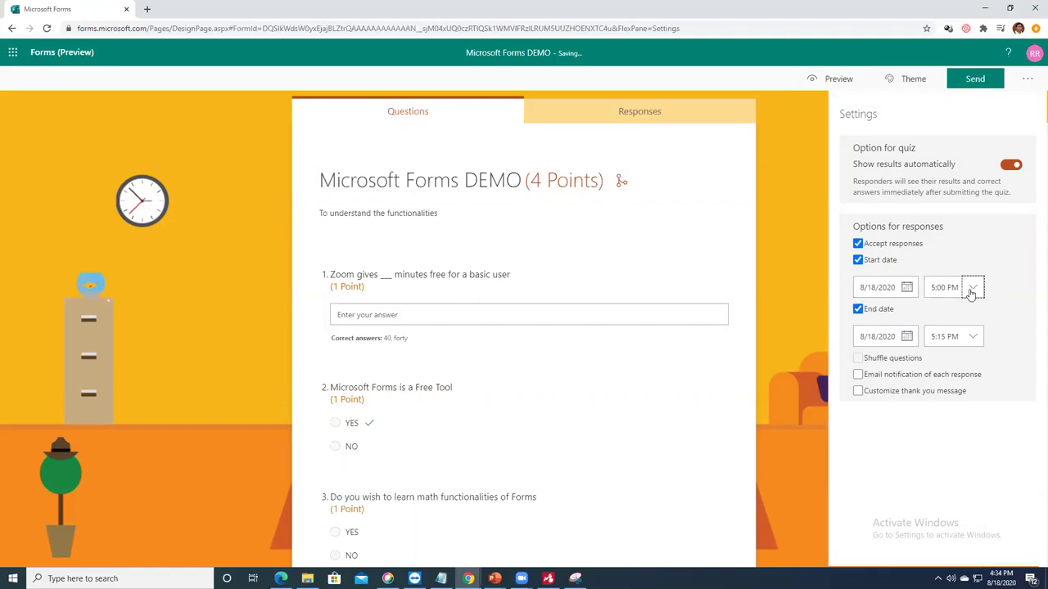
left_click(971, 288)
left_click(928, 309)
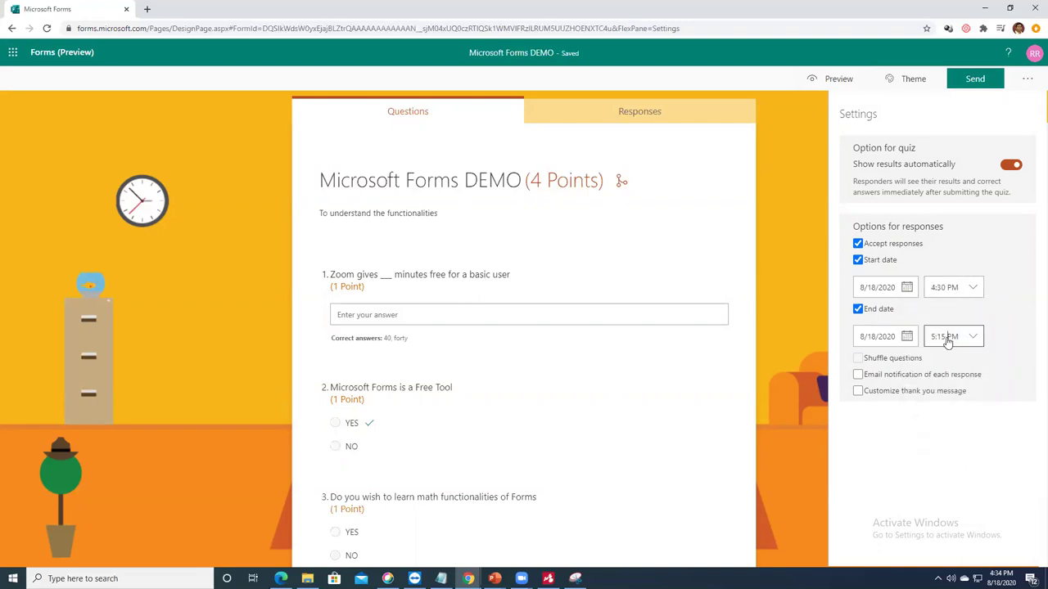
left_click(948, 339)
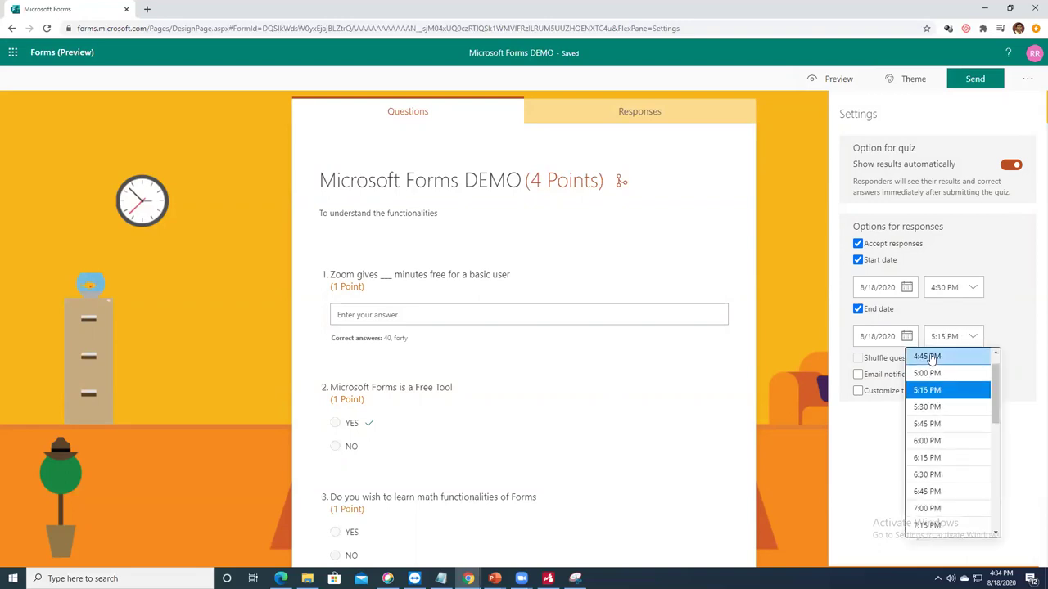
left_click(930, 358)
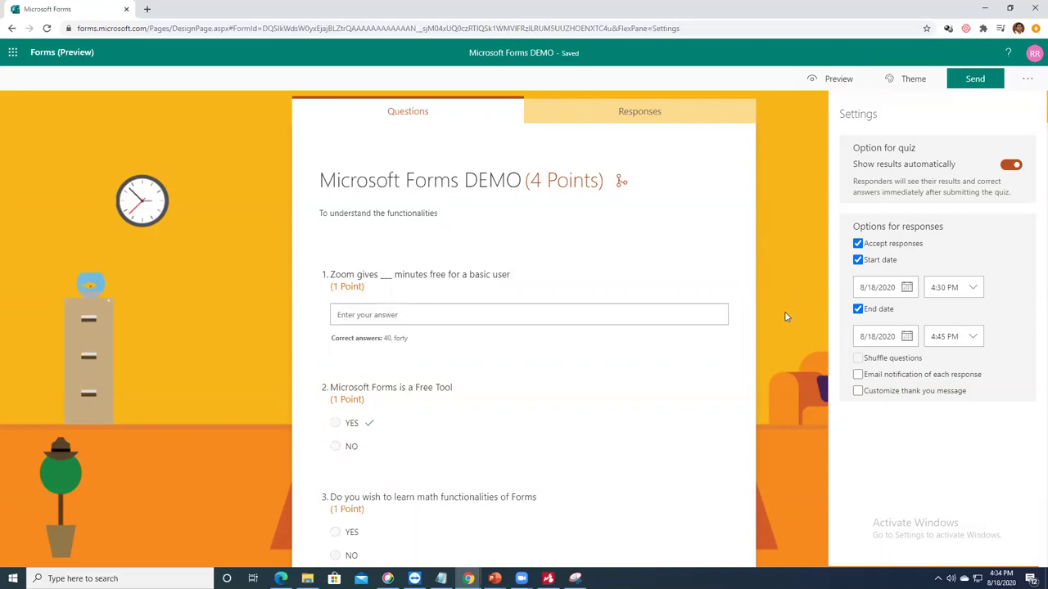
Step: Set the custom thank-you message to 'Thanks for taking the test, have a great day'
left_click(857, 391)
left_click_drag(961, 412, 855, 414)
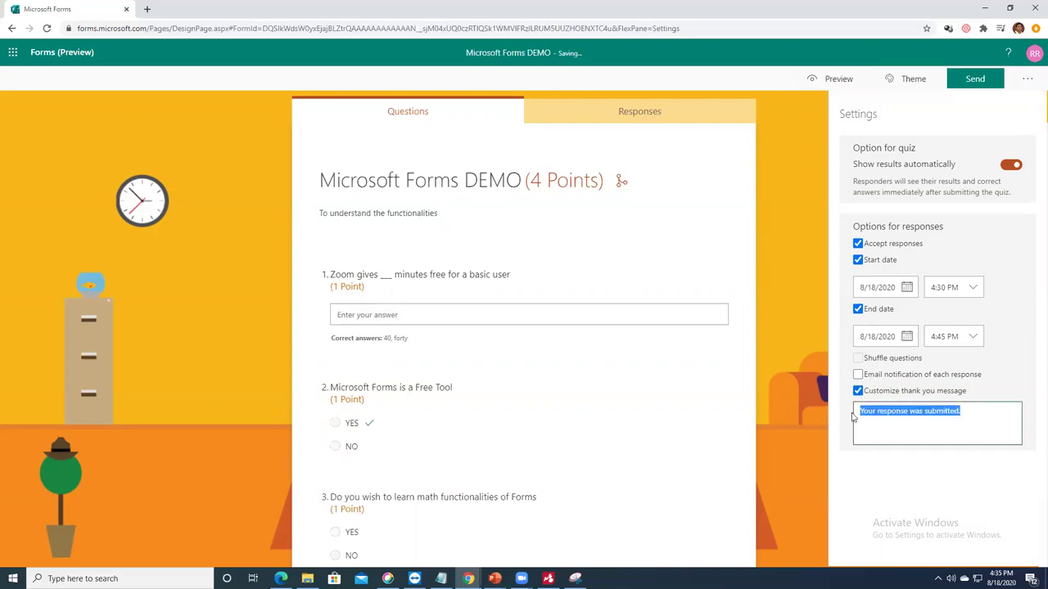
type("Thanks for tak")
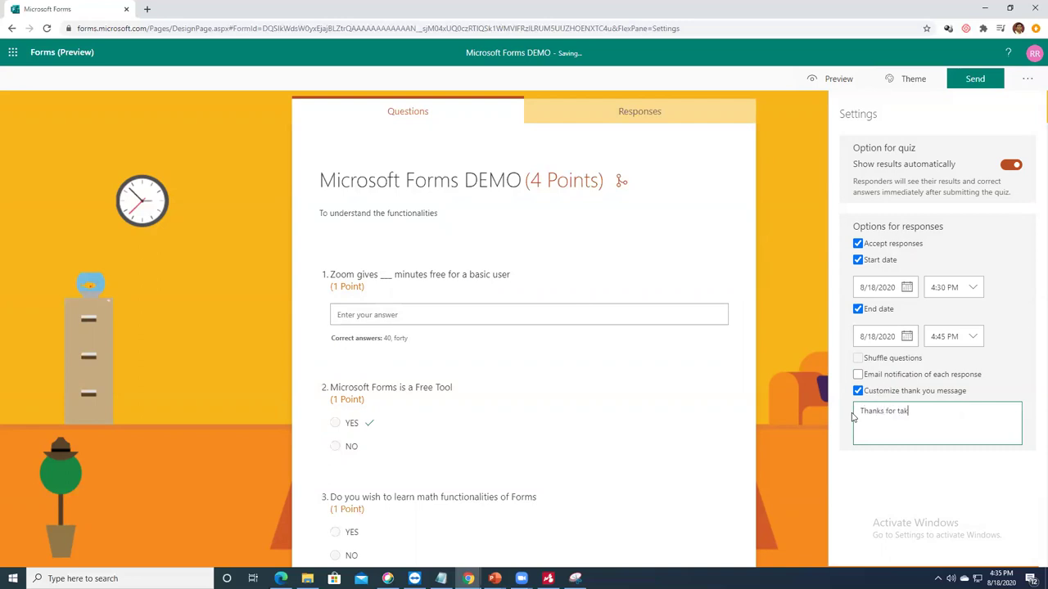
type("ing the test, have a great")
left_click(982, 82)
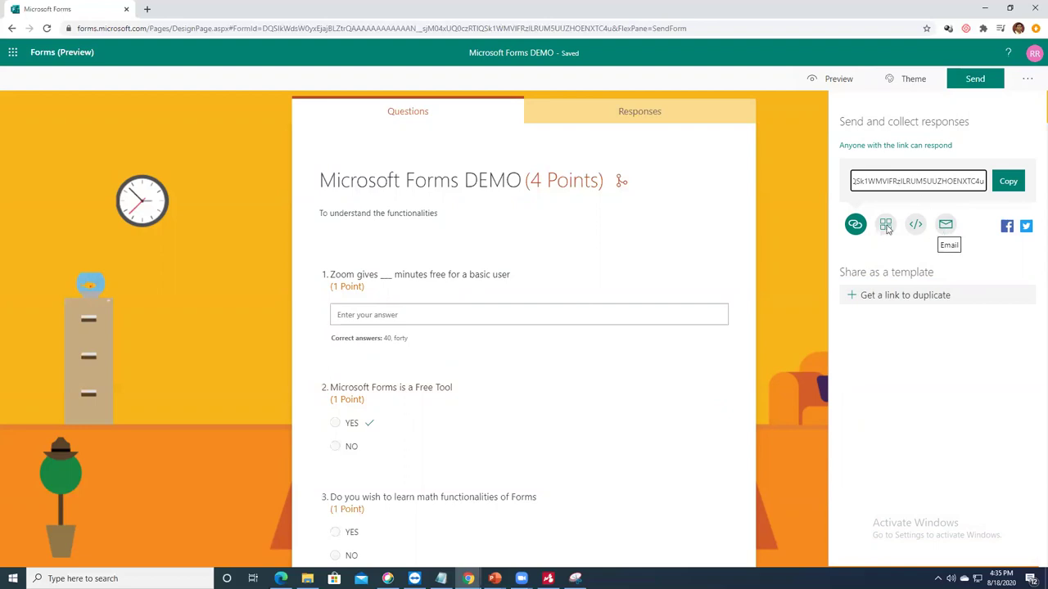
Step: Copy the quiz's response link and paste it into a new browser tab
left_click(1006, 182)
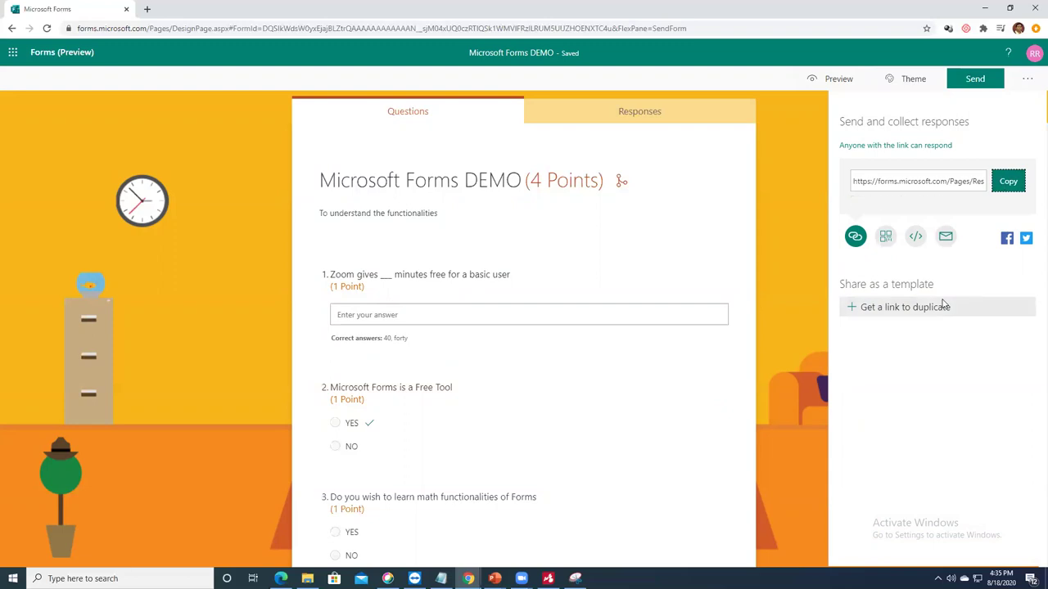
left_click(147, 9)
key("ctrl+v")
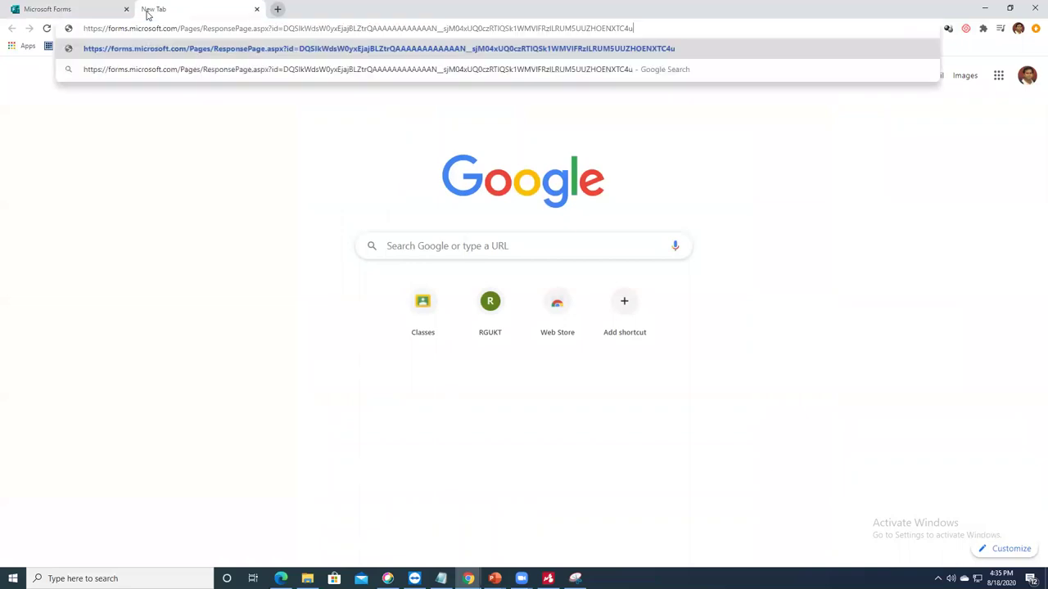
Step: Load the shared form and answer 40 for question 1, NO for question 2, YES for question 3
key("Return")
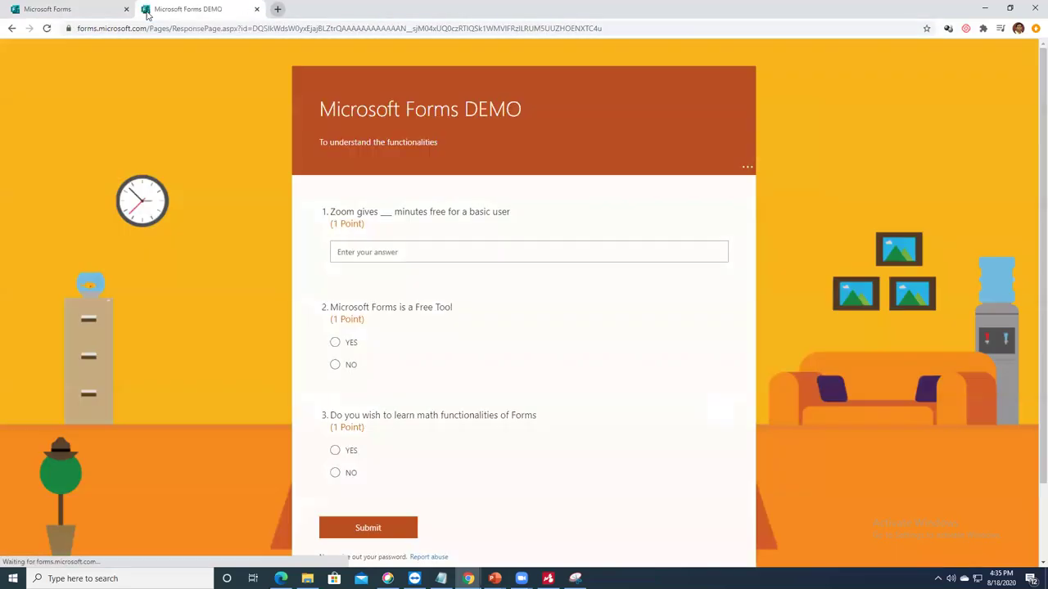
scroll(457, 270, "down", 1)
left_click(401, 200)
type("40")
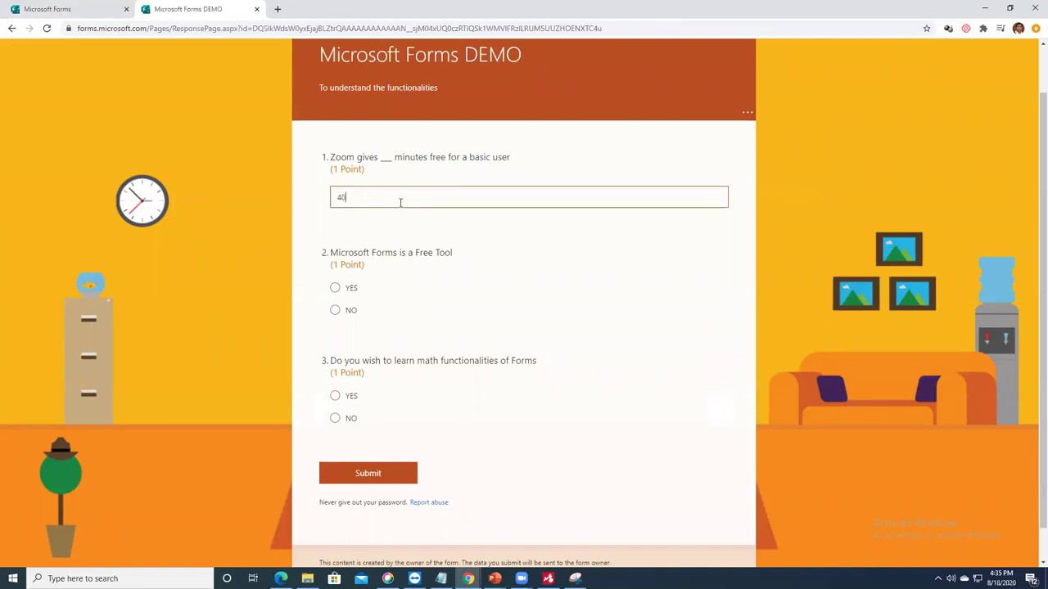
left_click(335, 309)
scroll(424, 341, "down", 1)
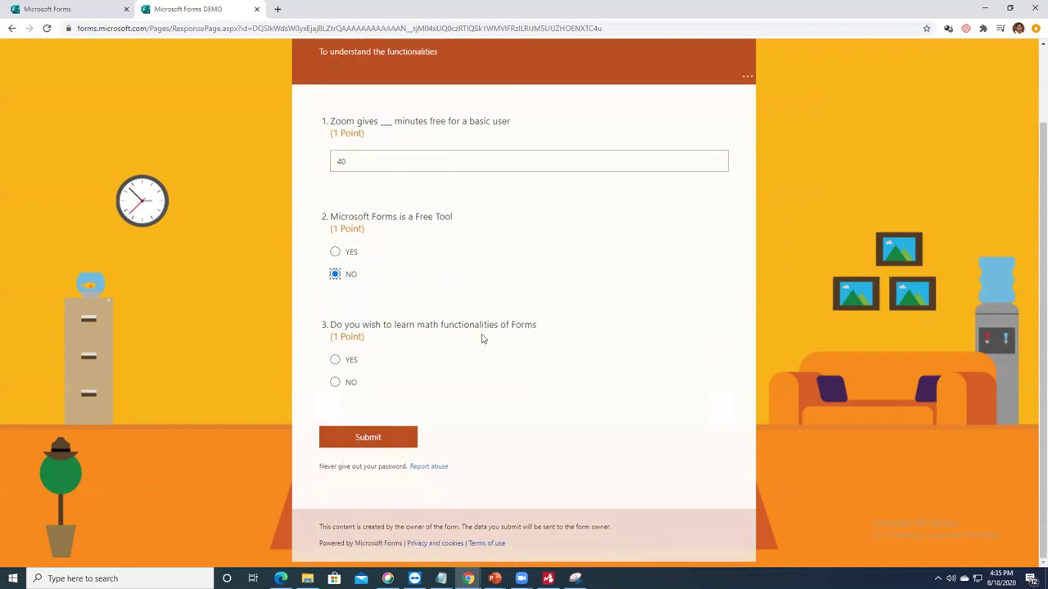
left_click(335, 361)
scroll(491, 365, "down", 2)
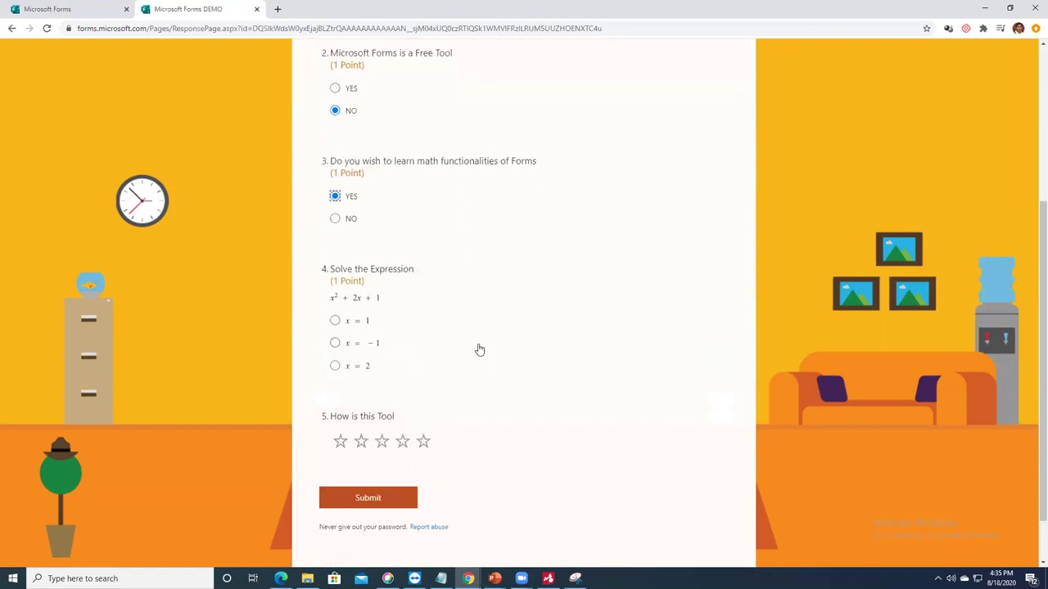
left_click(335, 220)
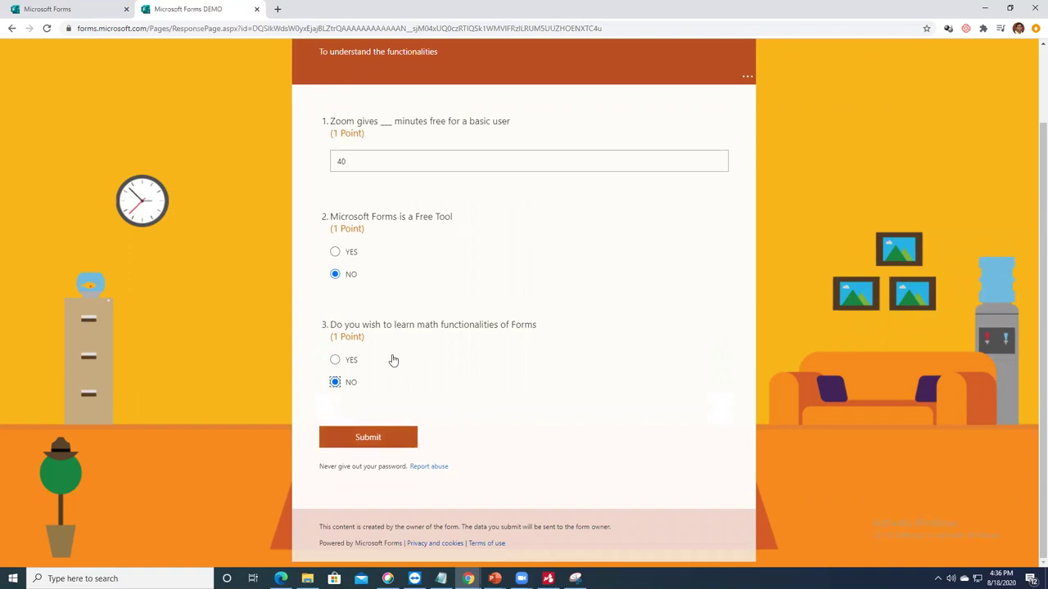
left_click(336, 361)
Step: Choose x = −1 for question 4, give the tool five stars, and submit
scroll(450, 386, "down", 2)
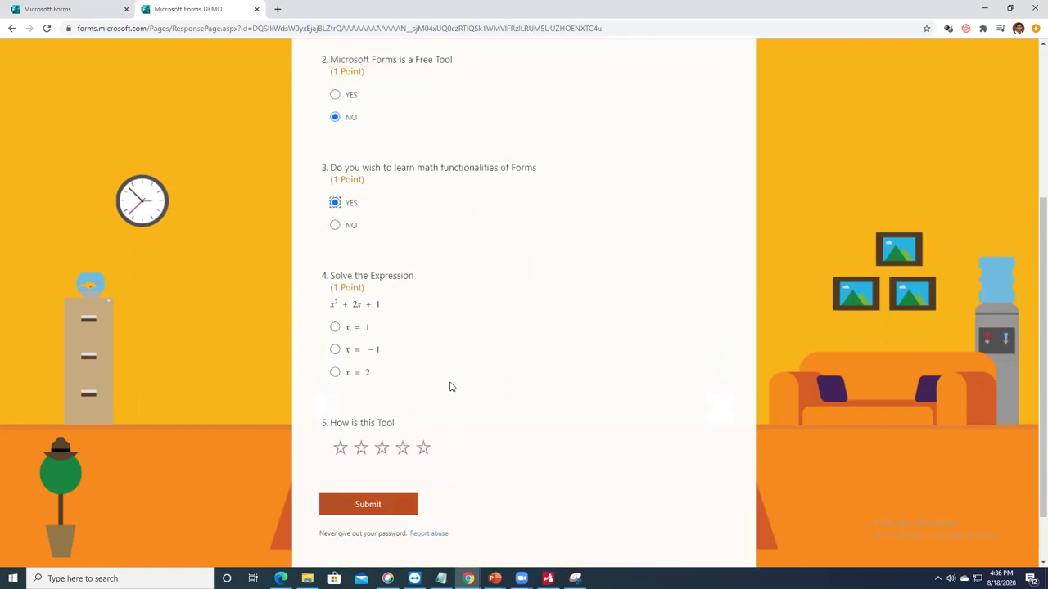
left_click(335, 344)
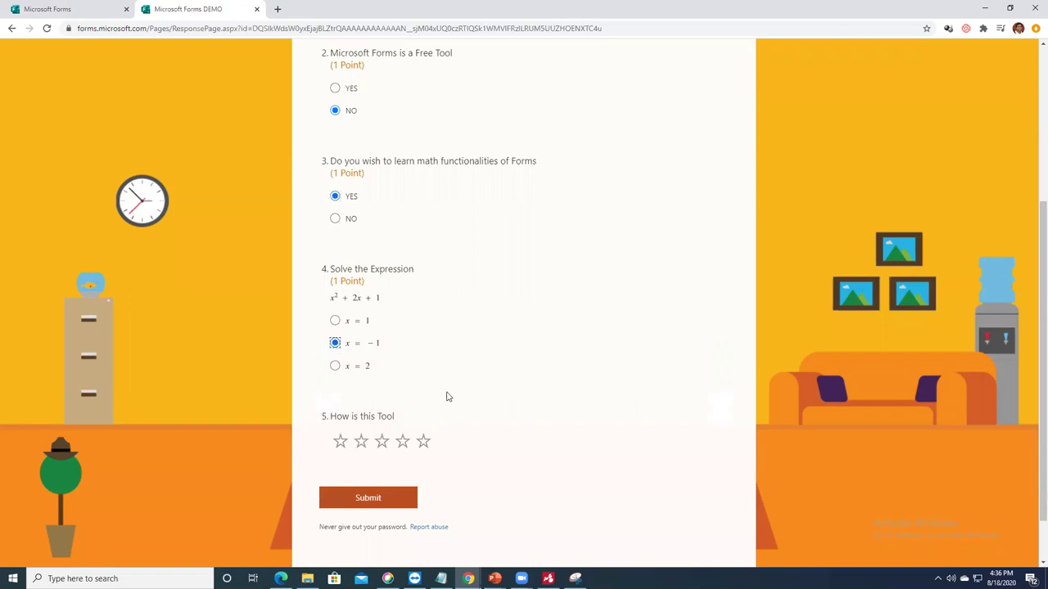
scroll(532, 419, "down", 1)
left_click(425, 391)
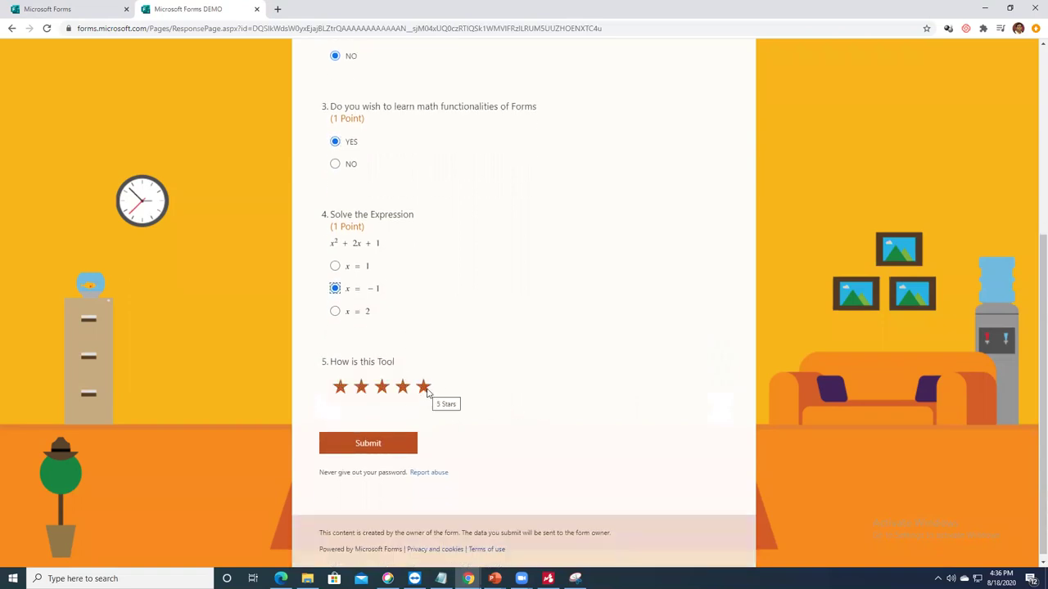
left_click(390, 442)
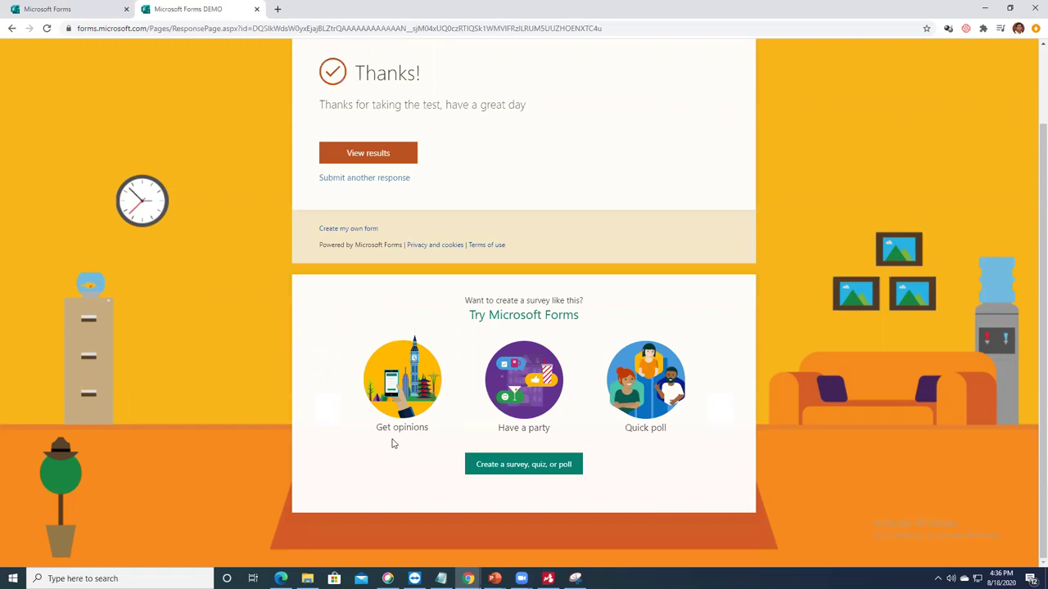
Step: View the graded results showing a 2/4 score and scroll through the answers
left_click(378, 156)
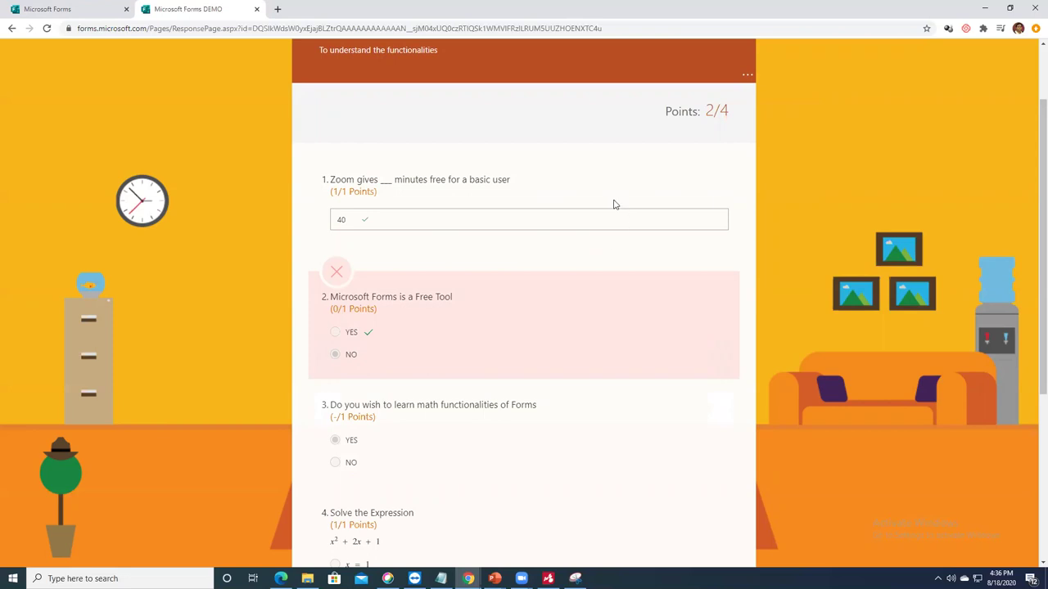
scroll(606, 318, "down", 2)
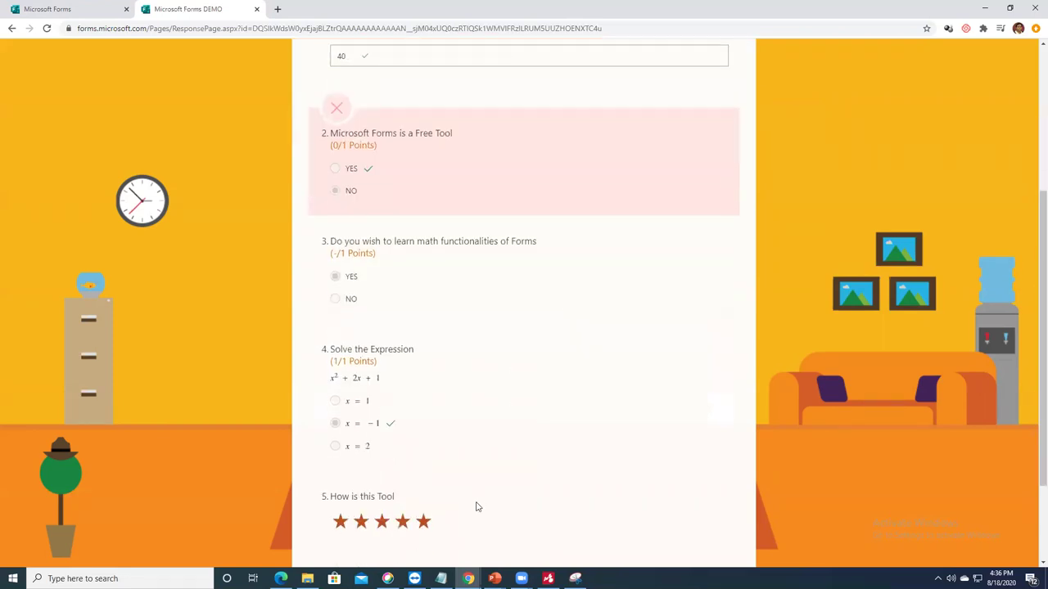
scroll(448, 491, "down", 2)
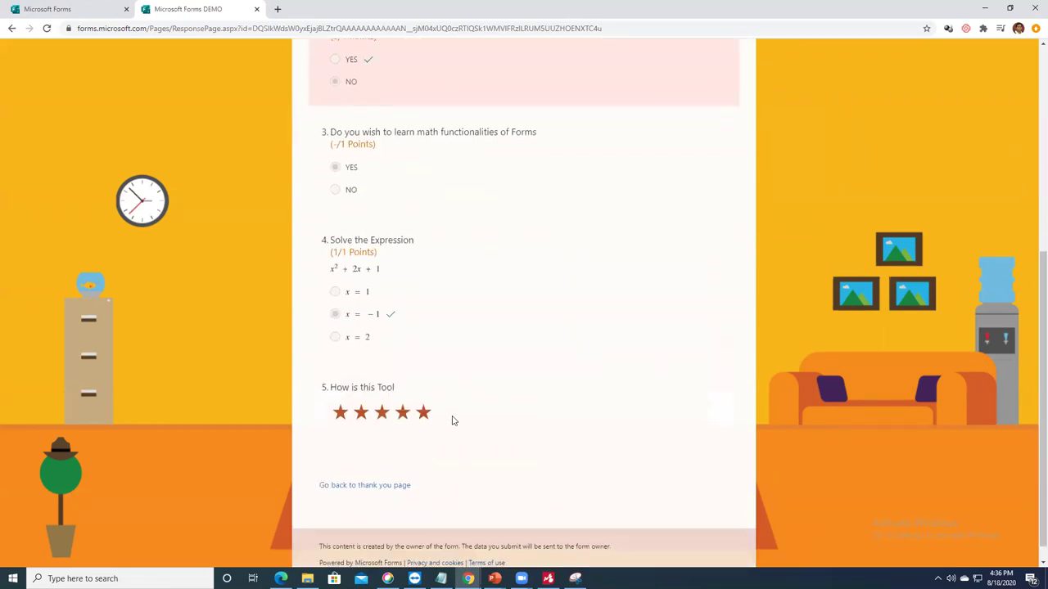
scroll(452, 421, "up", 3)
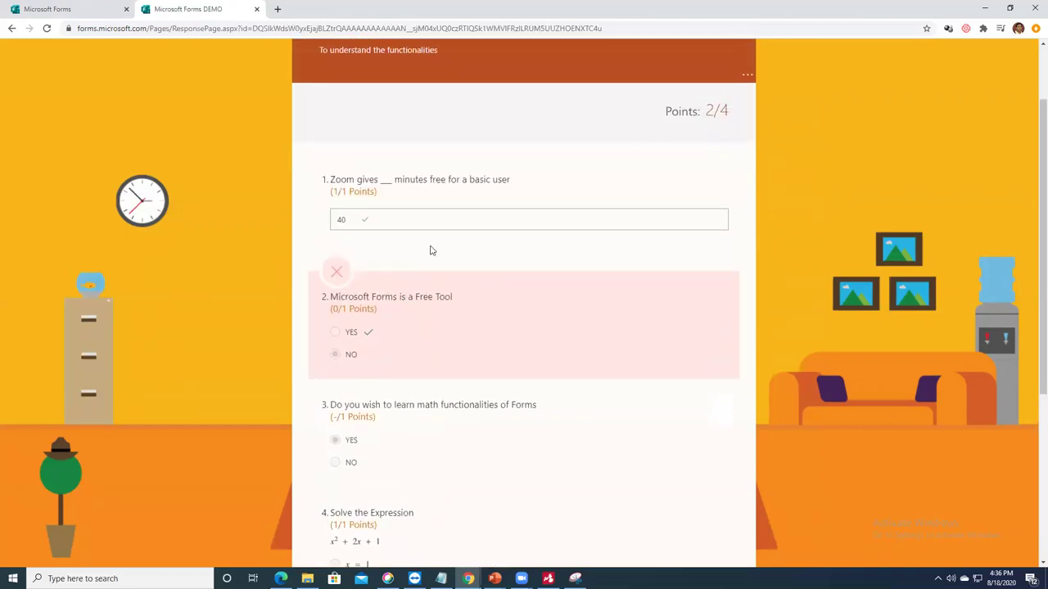
scroll(434, 262, "down", 2)
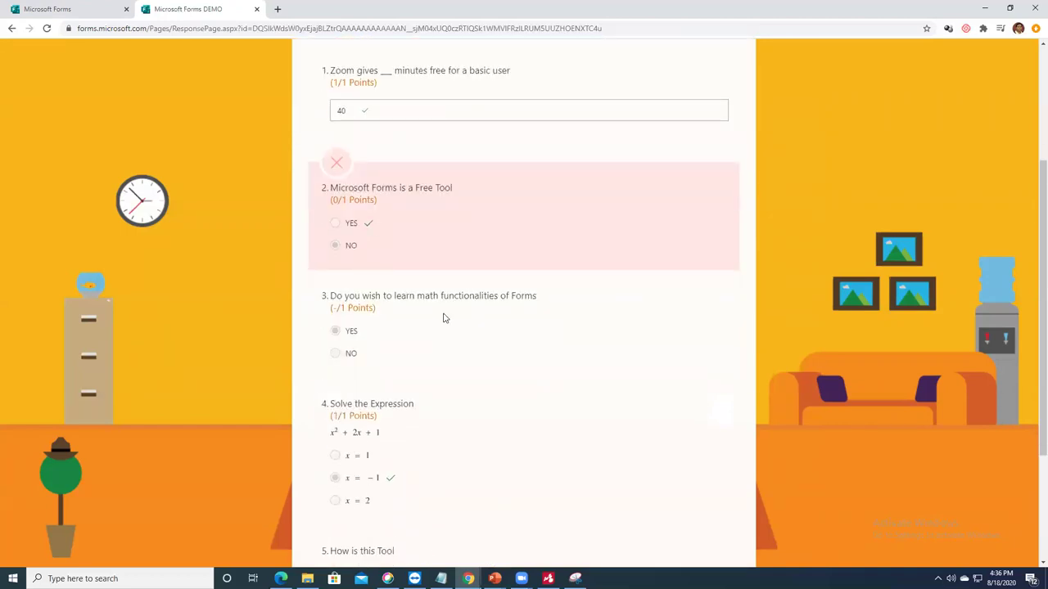
scroll(444, 315, "up", 3)
scroll(663, 266, "down", 4)
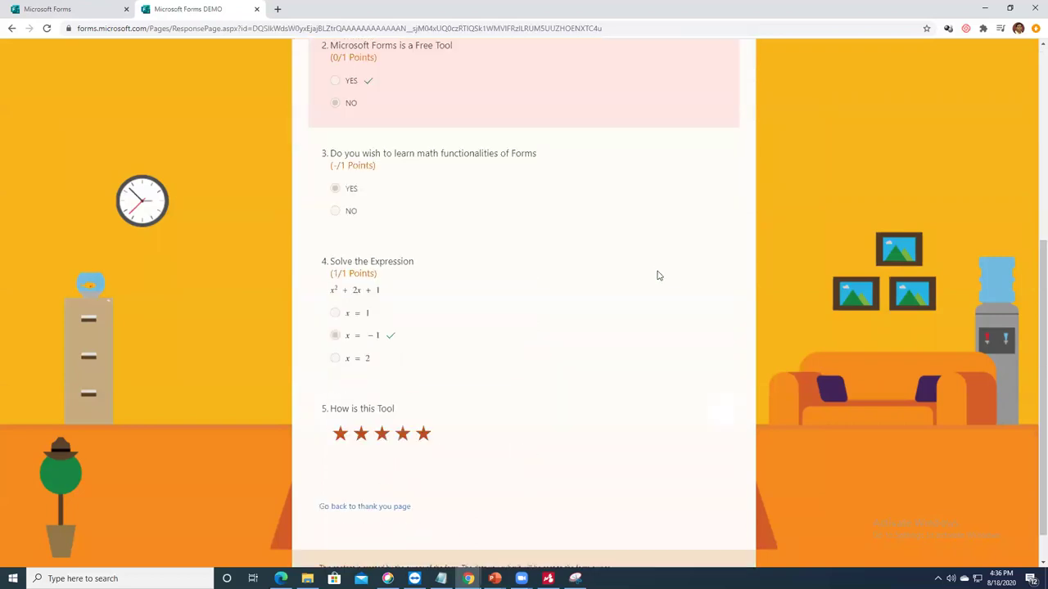
scroll(591, 334, "up", 4)
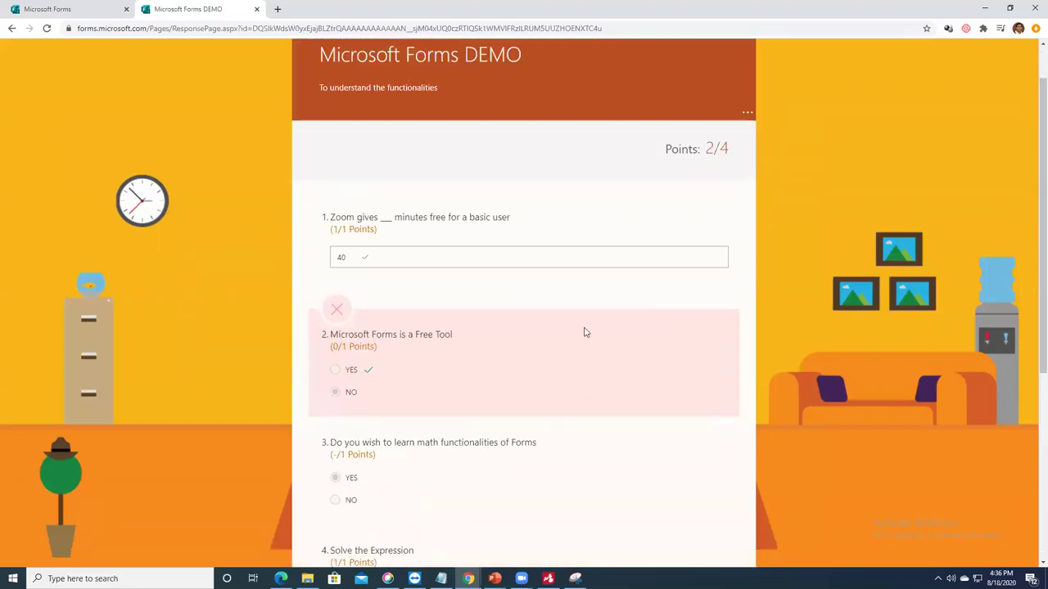
scroll(584, 332, "up", 1)
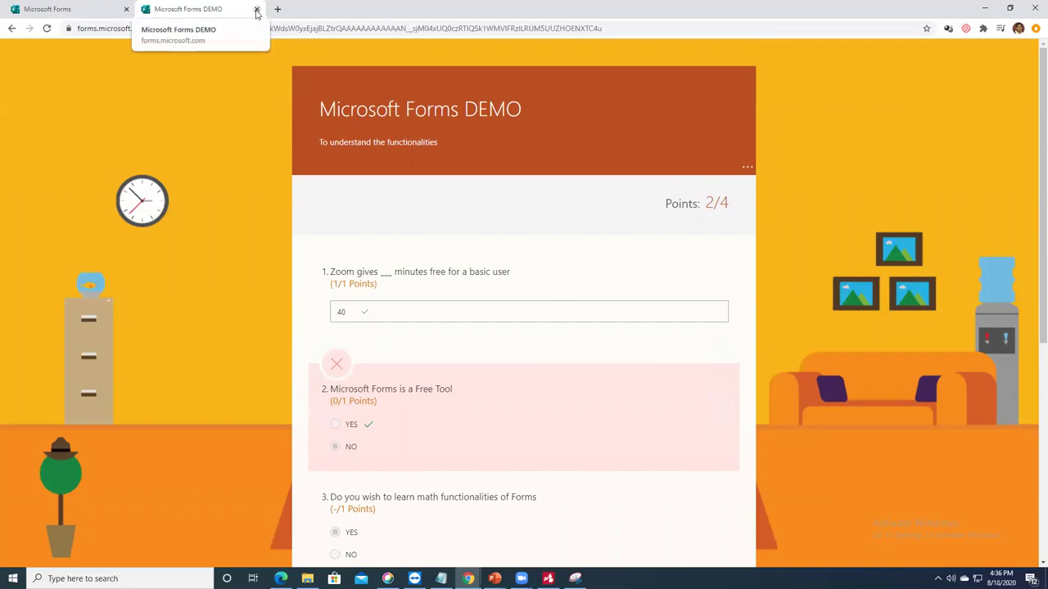
scroll(502, 279, "down", 5)
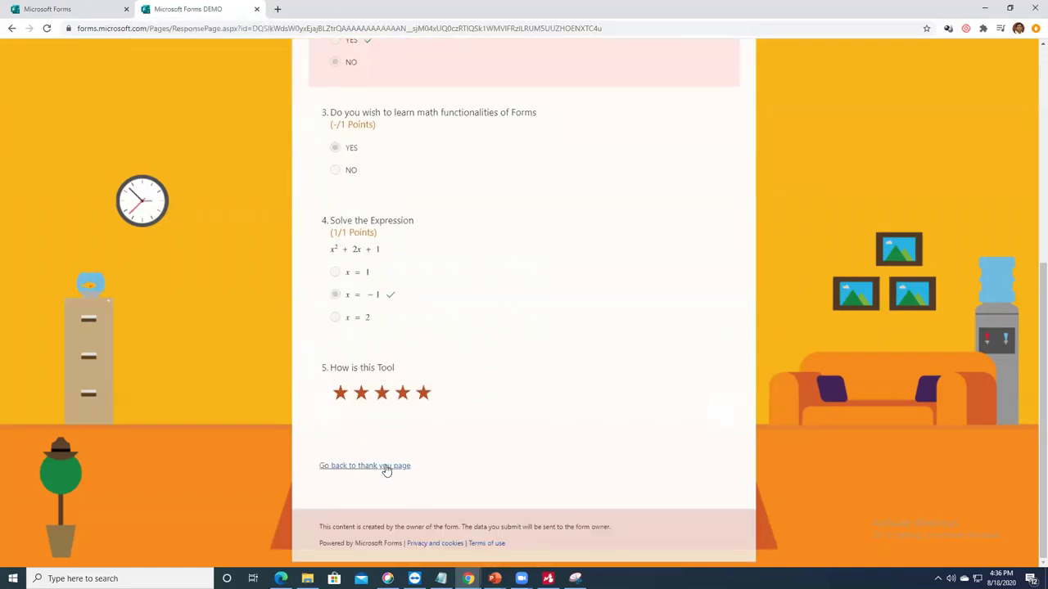
Step: Go back to the thank-you page, start another response, and return to the design tab
left_click(385, 465)
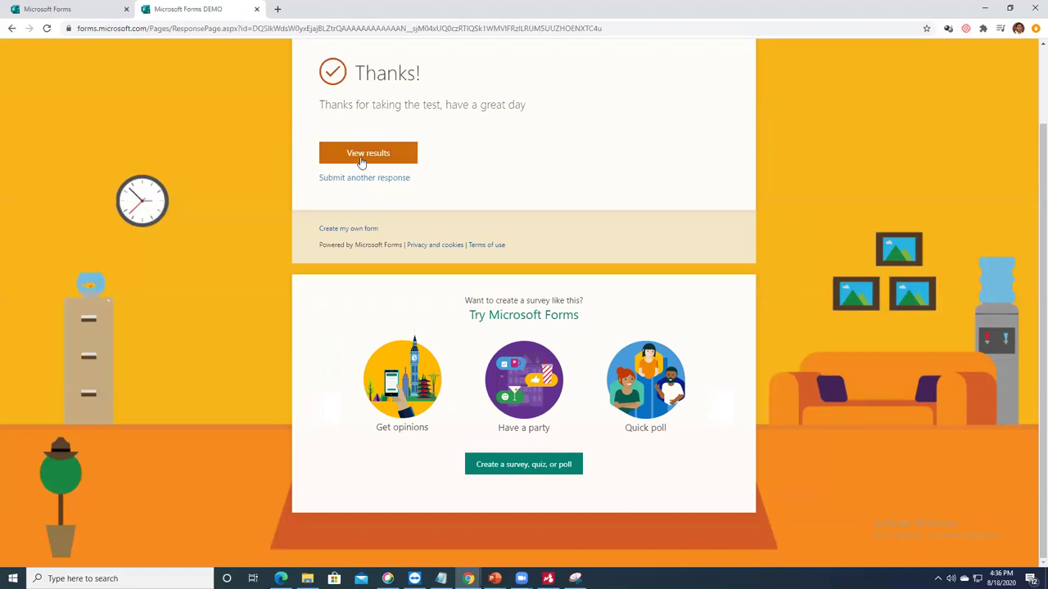
left_click(379, 180)
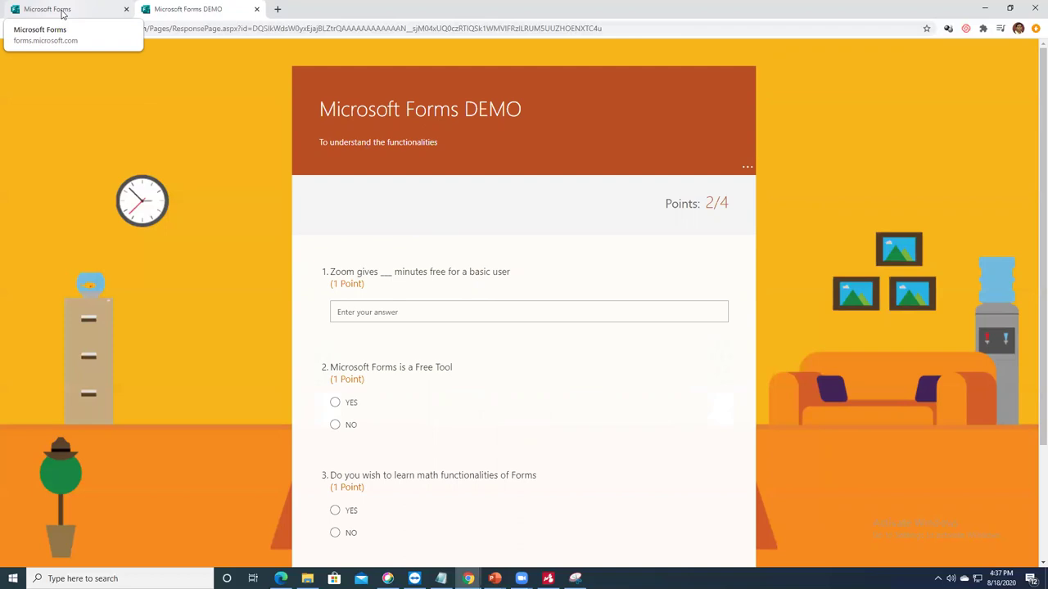
left_click(62, 12)
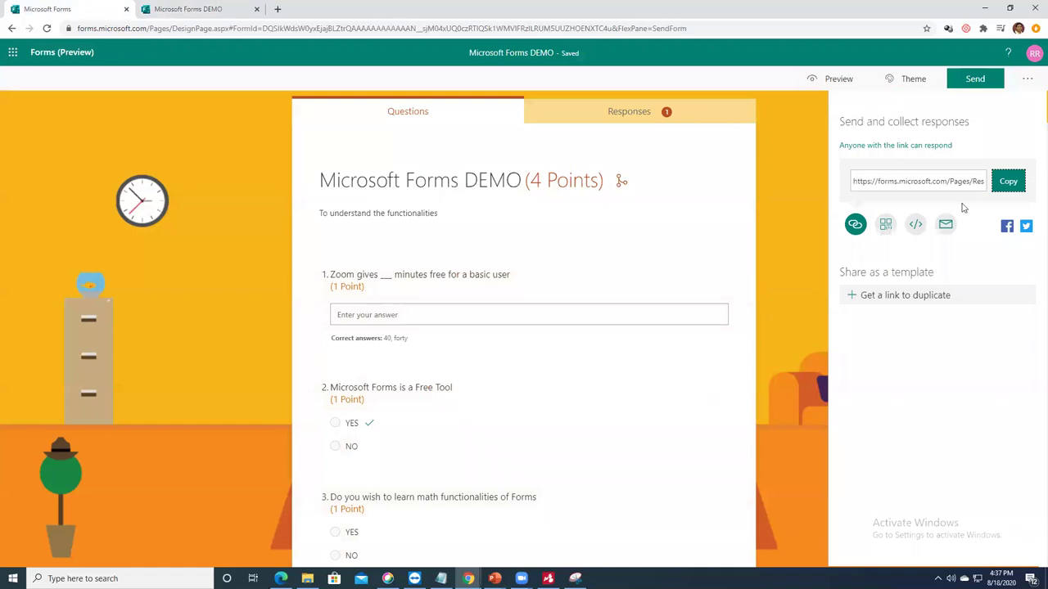
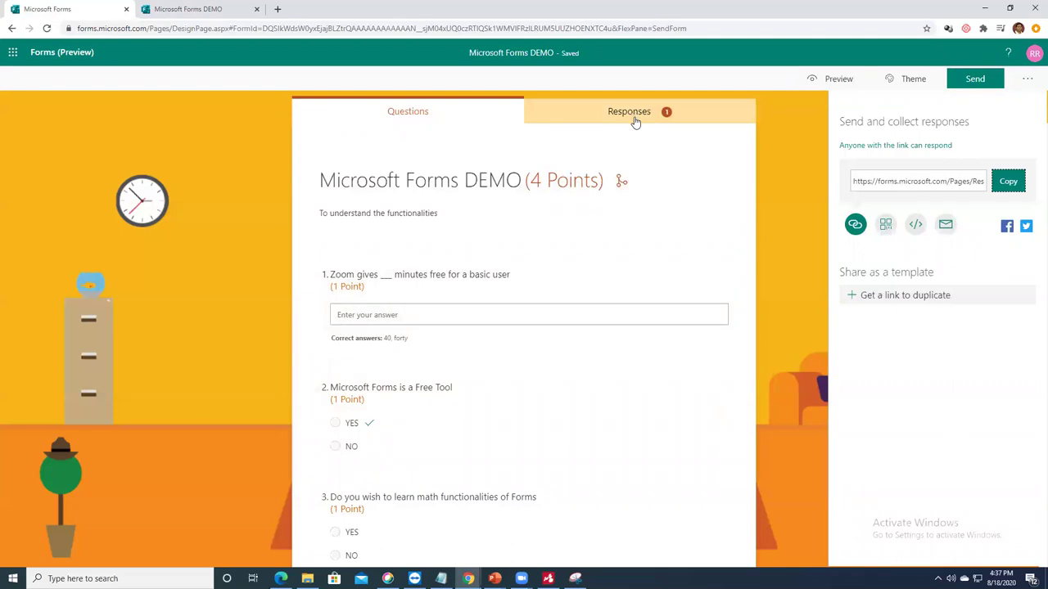
Step: Show the DEMO quiz's response summary on the Responses tab and scroll through it
left_click(635, 115)
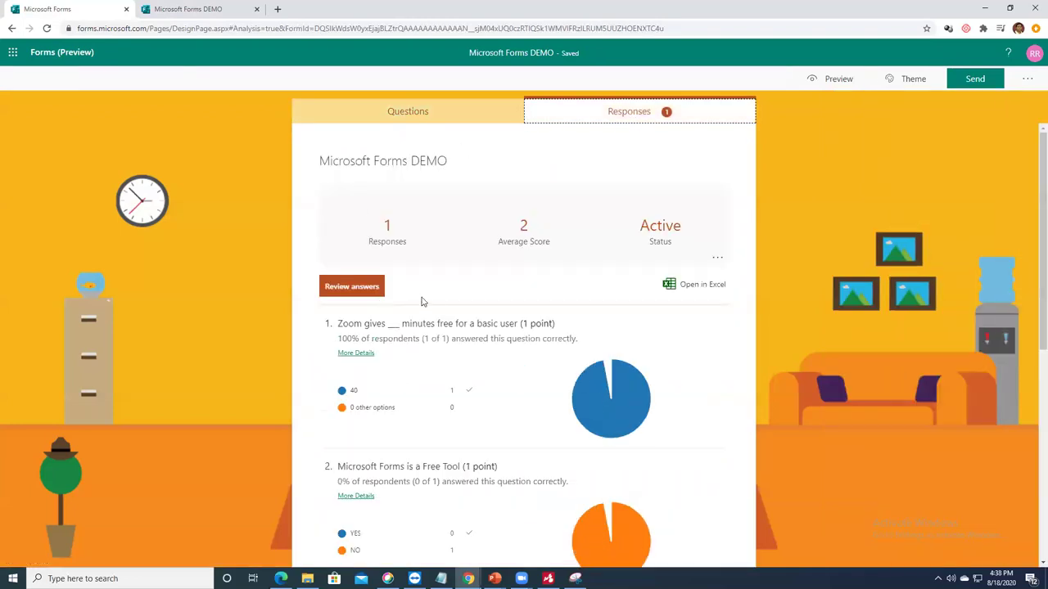
scroll(504, 305, "down", 5)
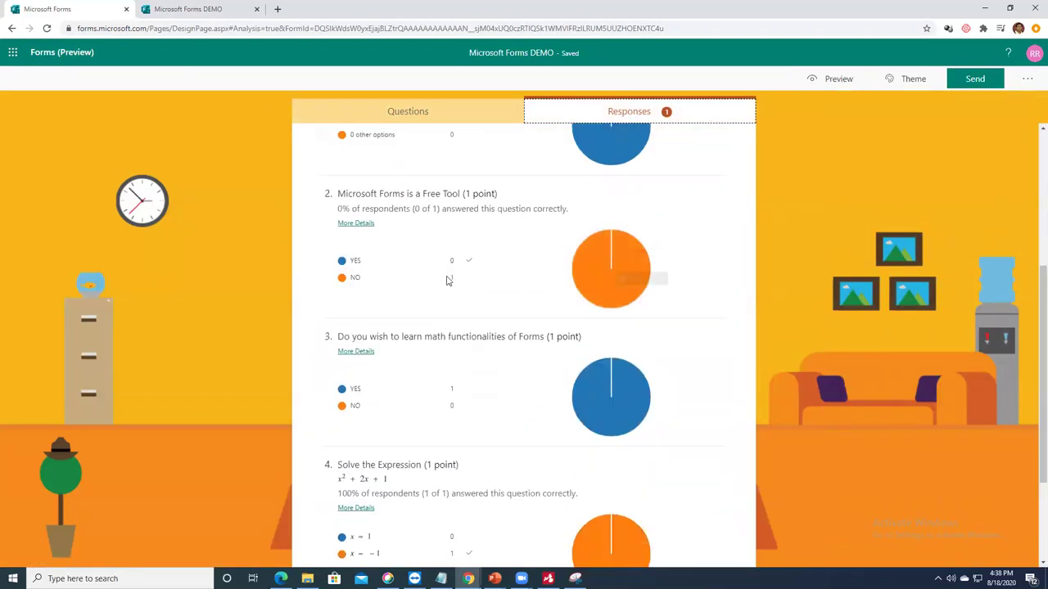
scroll(551, 495, "up", 5)
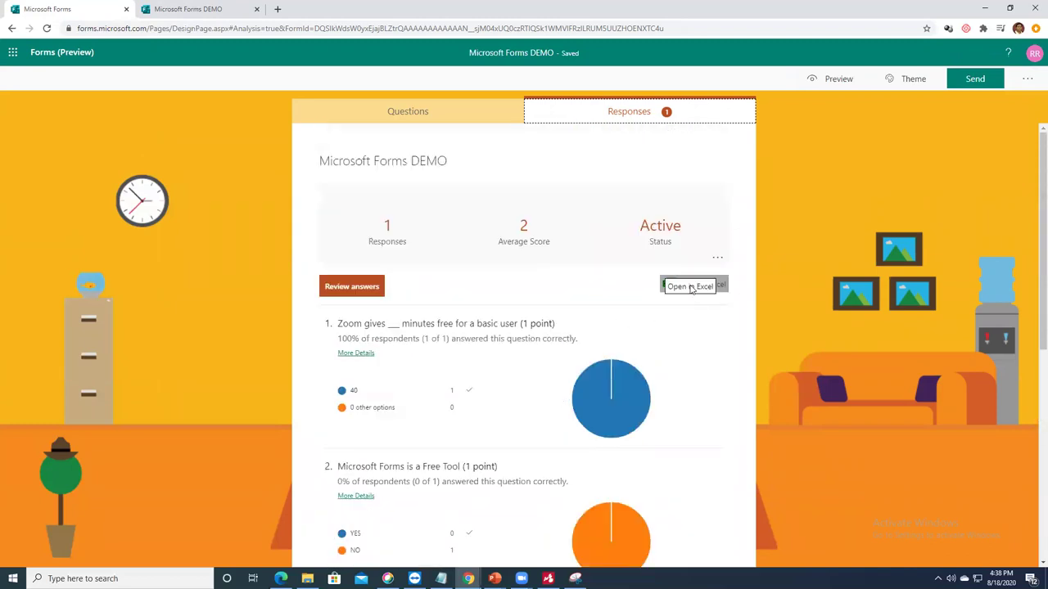
Step: Export the responses to Excel, open the downloaded workbook, then close Excel without keeping recovered files
left_click(718, 285)
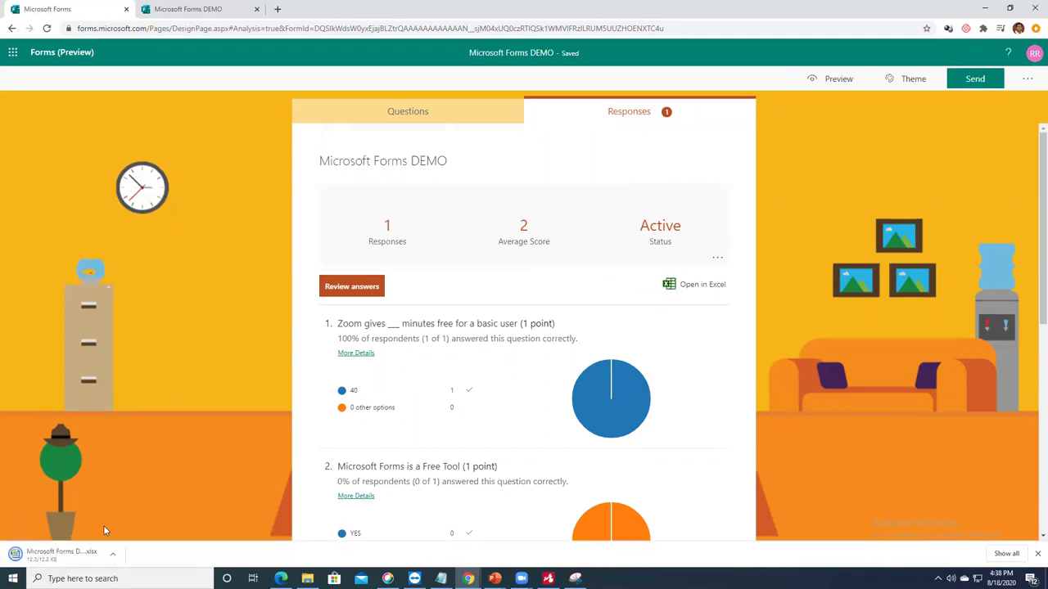
left_click(61, 553)
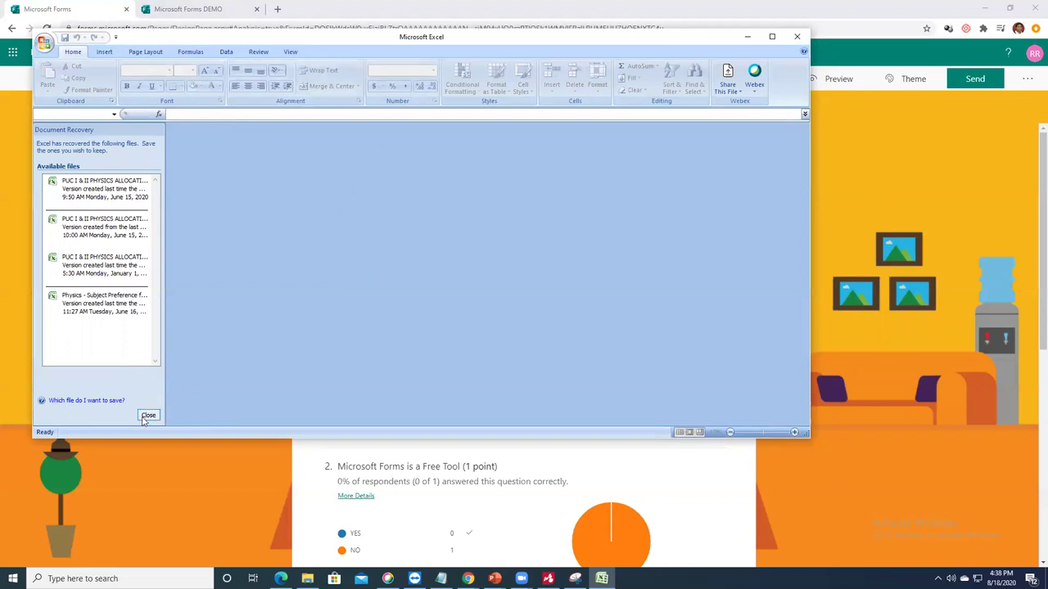
left_click(798, 37)
left_click(297, 198)
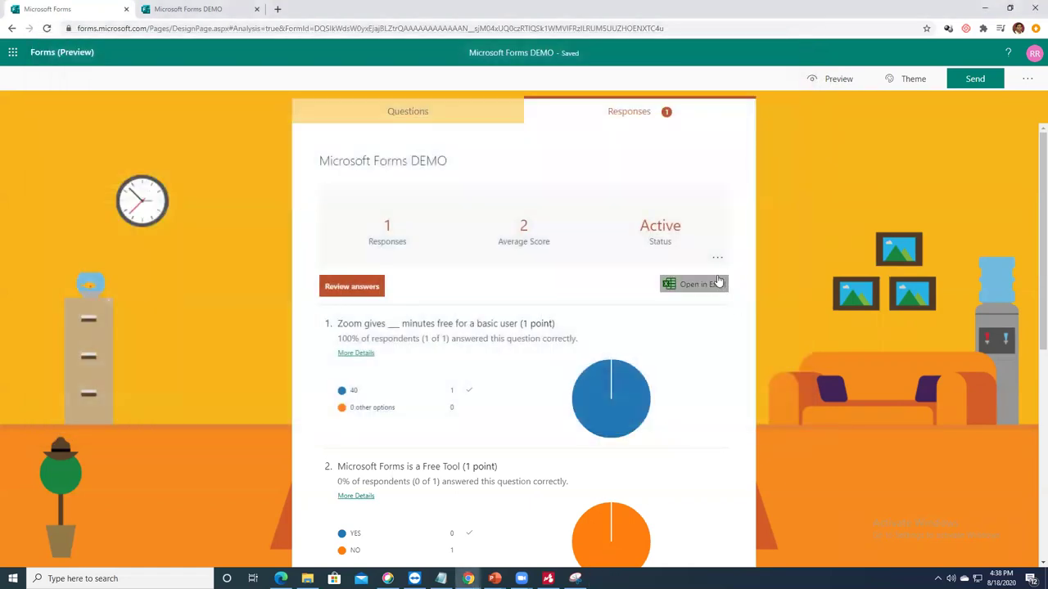
left_click(715, 261)
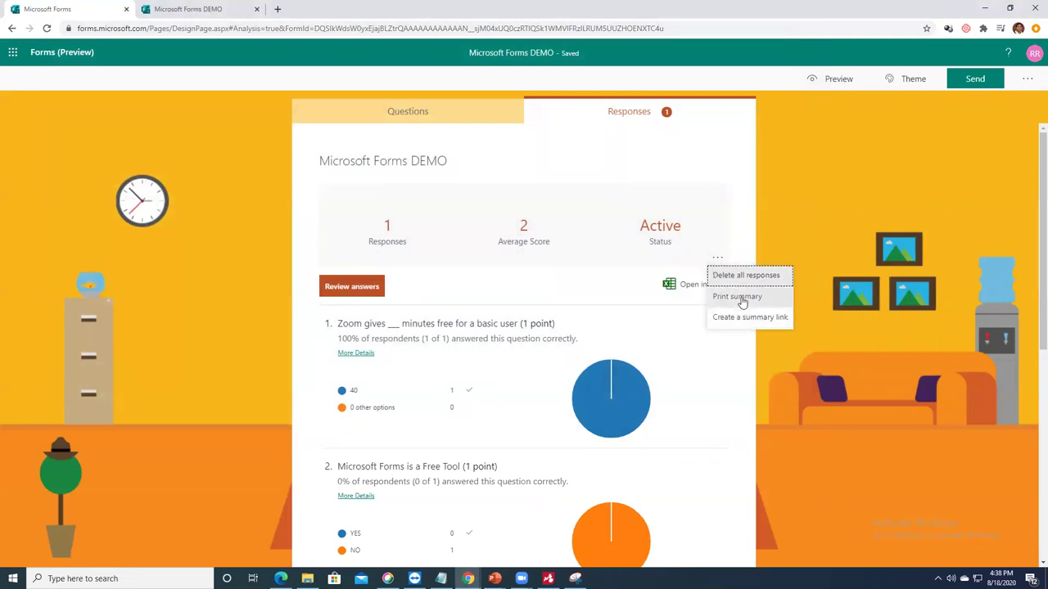
left_click(738, 297)
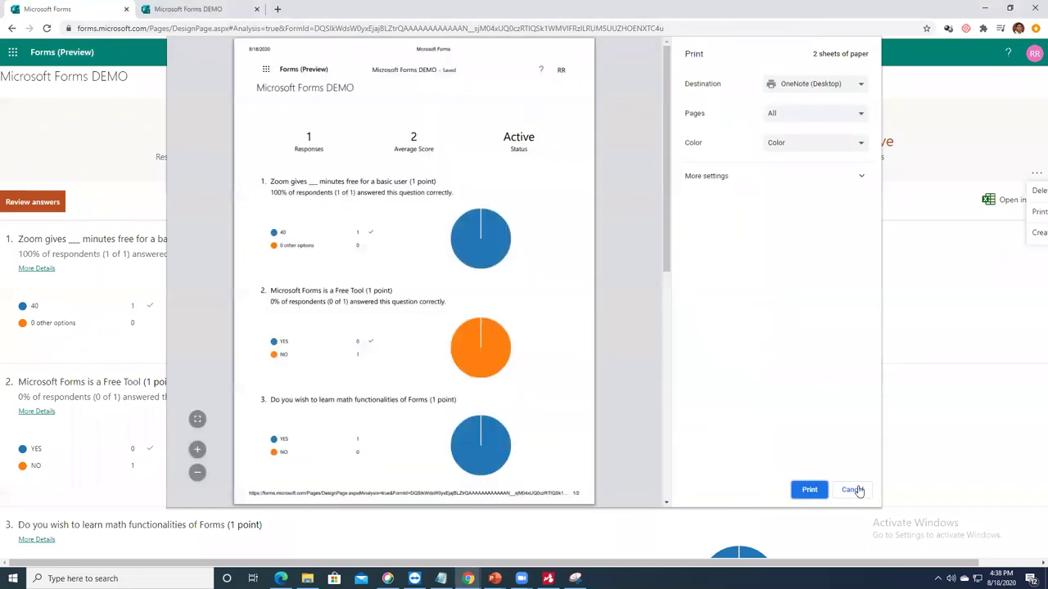
left_click(818, 83)
left_click(791, 269)
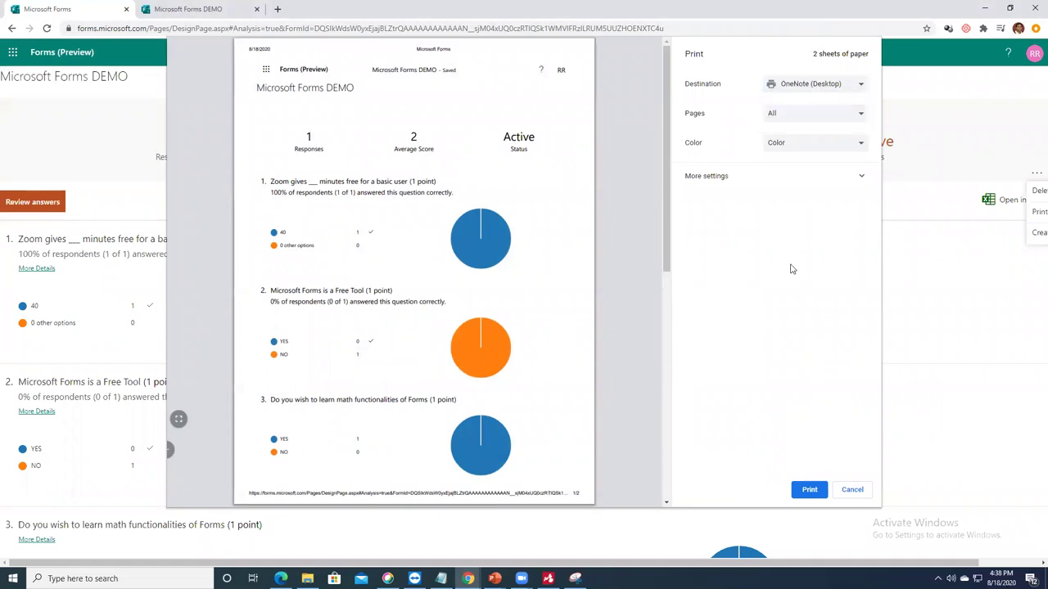
left_click(851, 489)
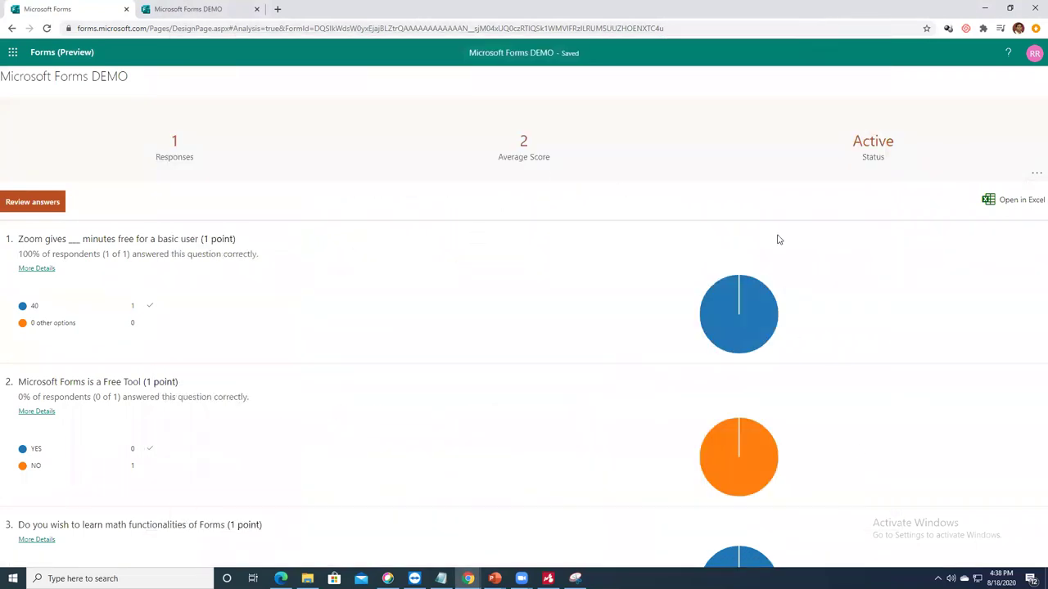
left_click(1035, 173)
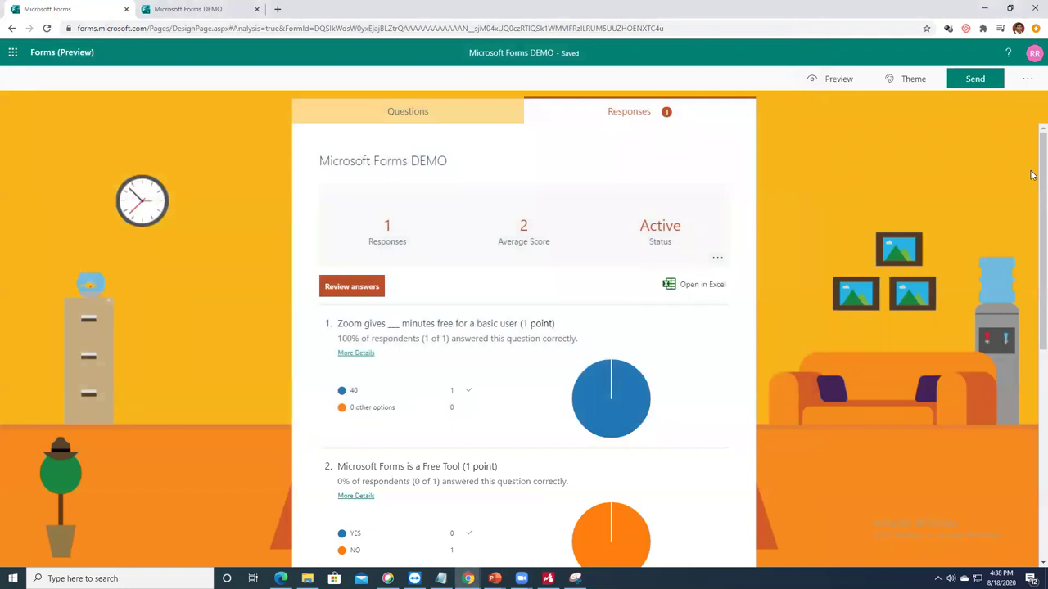
Step: Create a shareable summary link for the responses and copy it
left_click(717, 258)
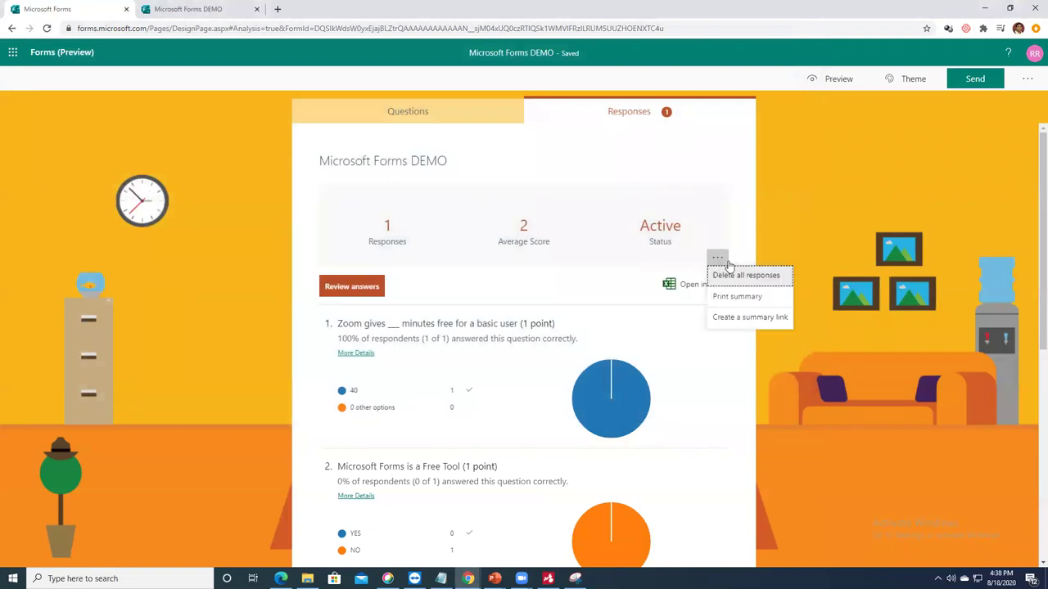
left_click(752, 318)
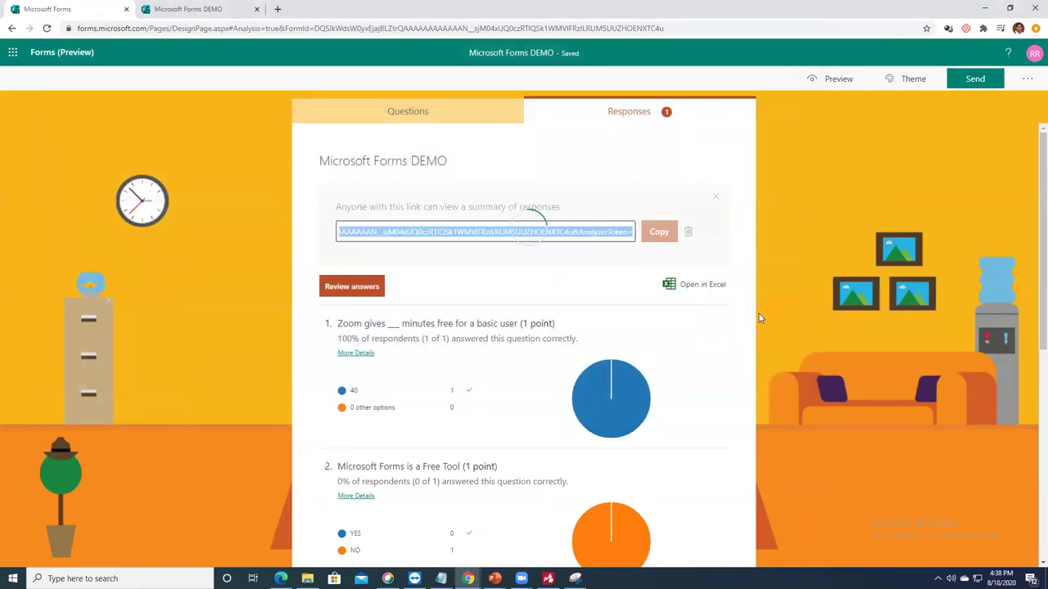
left_click(659, 233)
Step: Load the copied summary link in a new browser tab, scroll through it, then close the tab
key("ctrl+t")
key("ctrl+v")
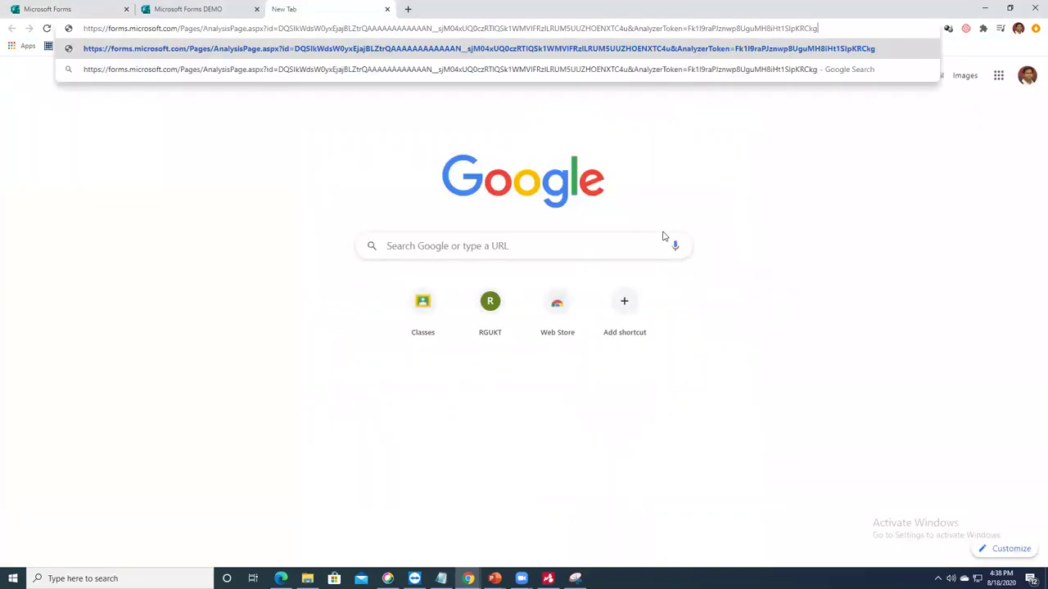
key("Return")
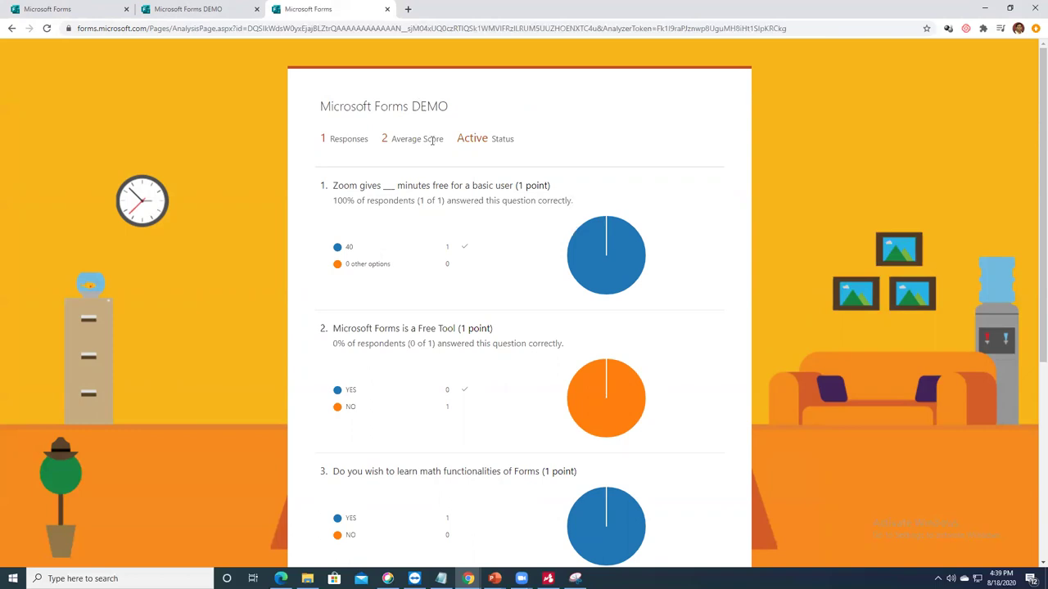
scroll(442, 141, "down", 1)
scroll(451, 135, "down", 3)
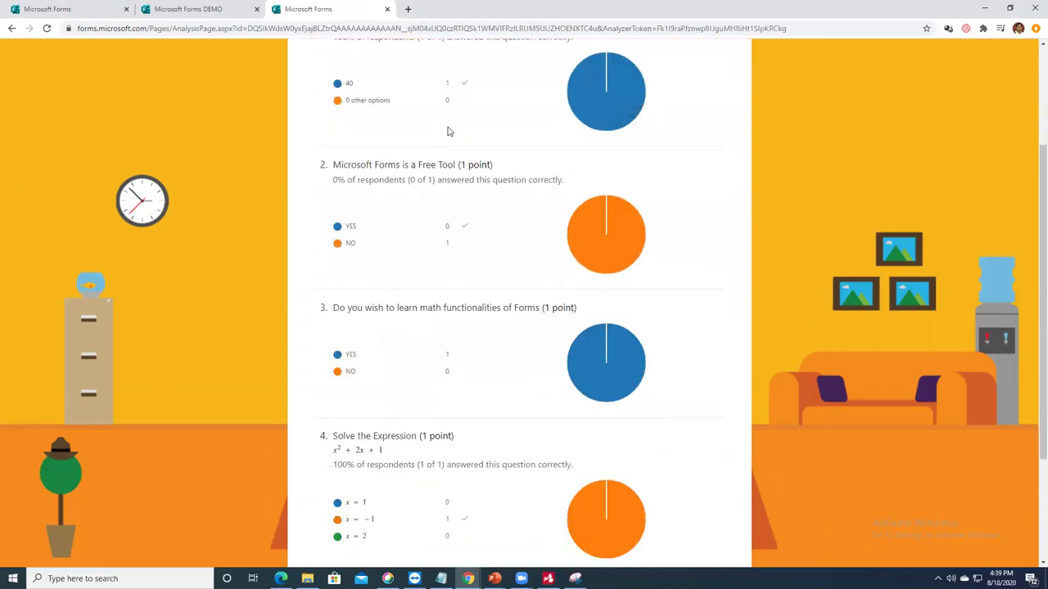
scroll(450, 126, "down", 2)
scroll(449, 125, "up", 4)
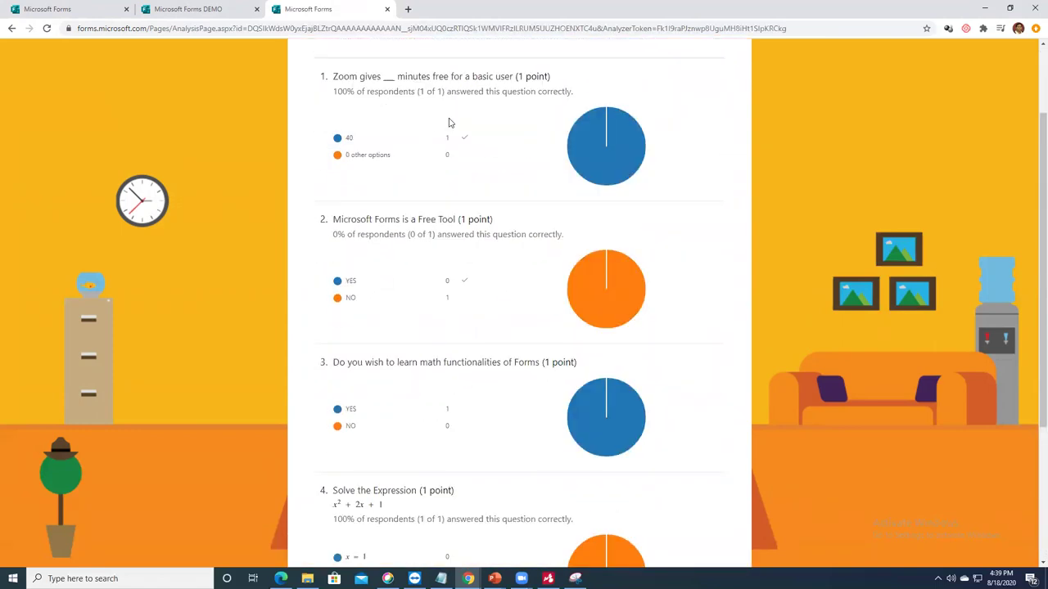
scroll(483, 166, "up", 2)
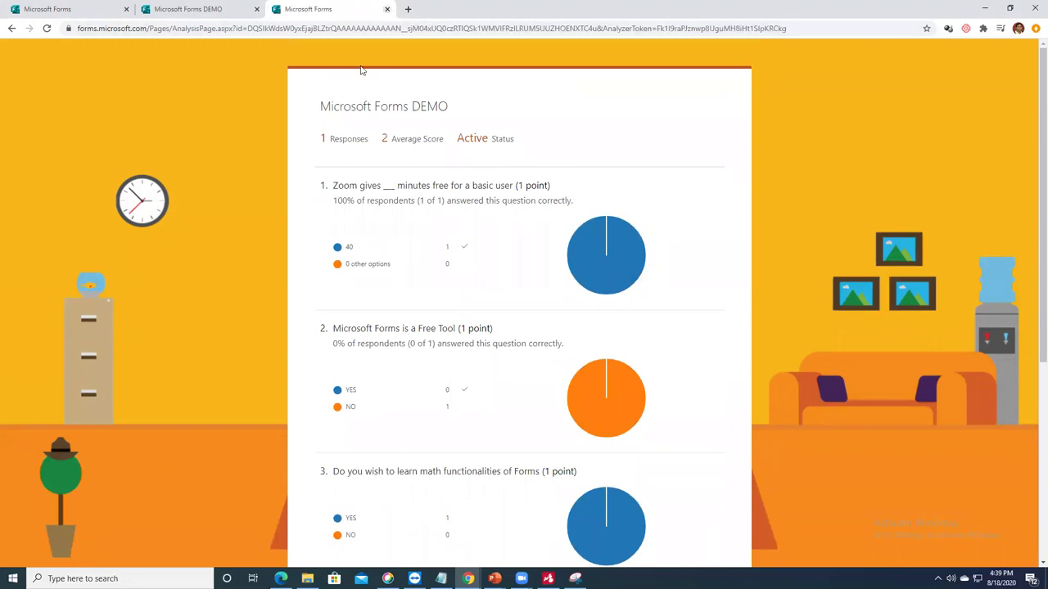
key("ctrl+w")
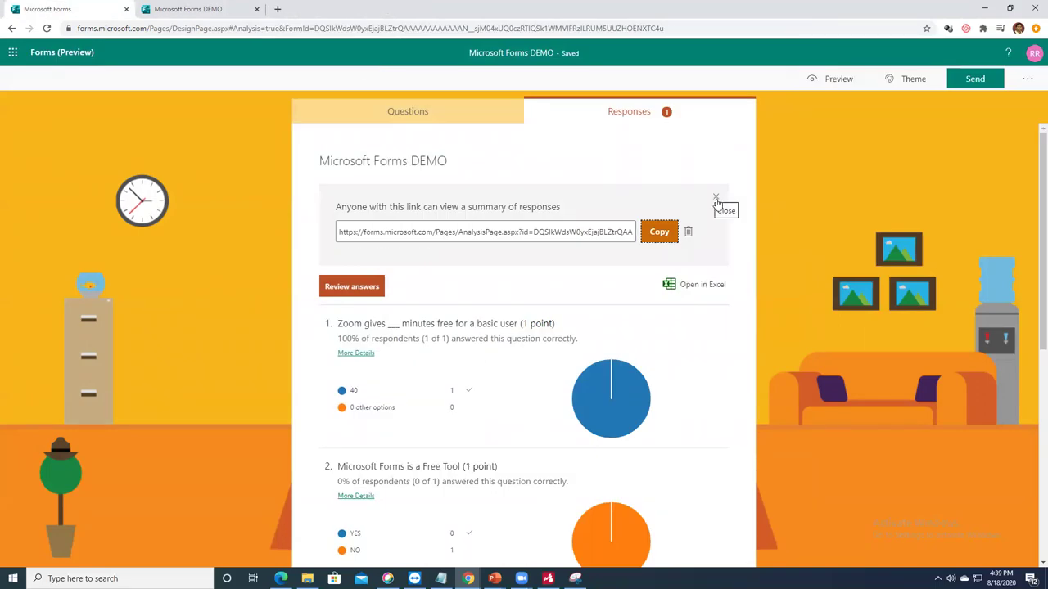
Step: Close the summary link box, export responses to Excel again, and launch Excel from Start search
left_click(716, 201)
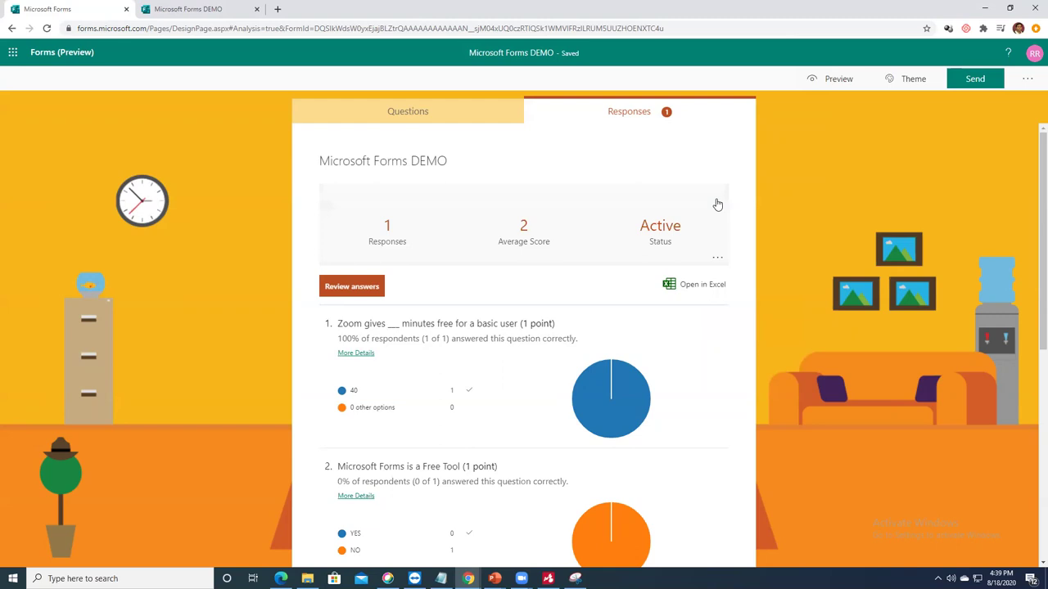
left_click(718, 288)
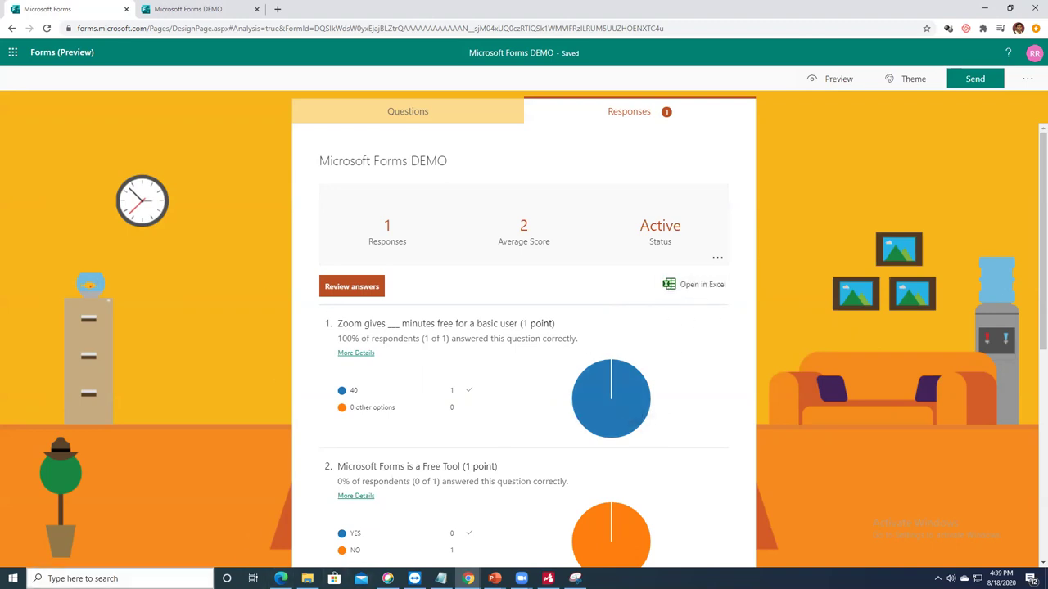
key("super")
type("open")
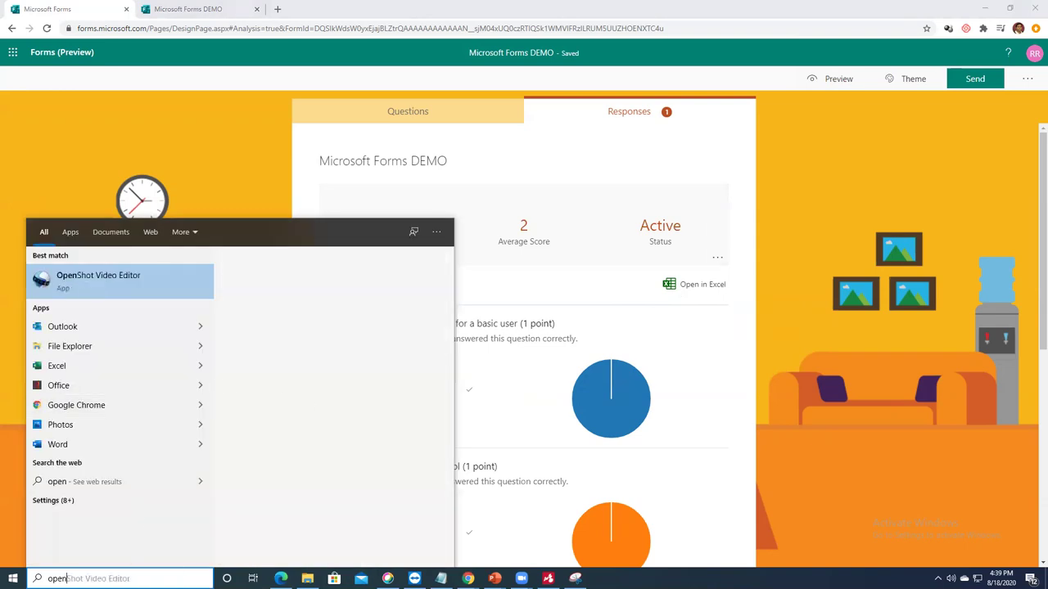
key("BackSpace")
key("BackSpace")
key("BackSpace")
key("BackSpace")
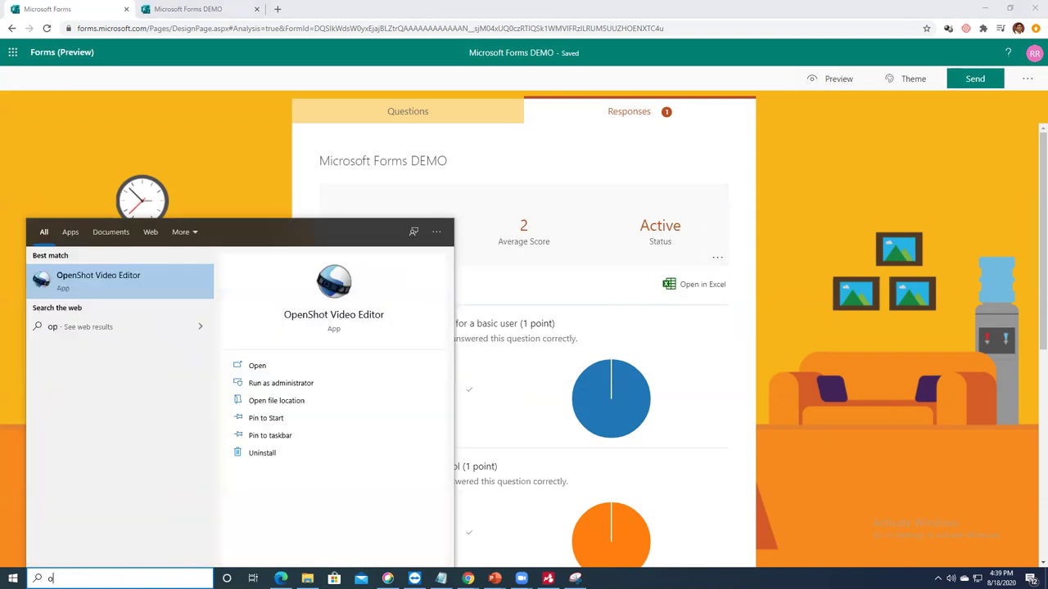
type("excel")
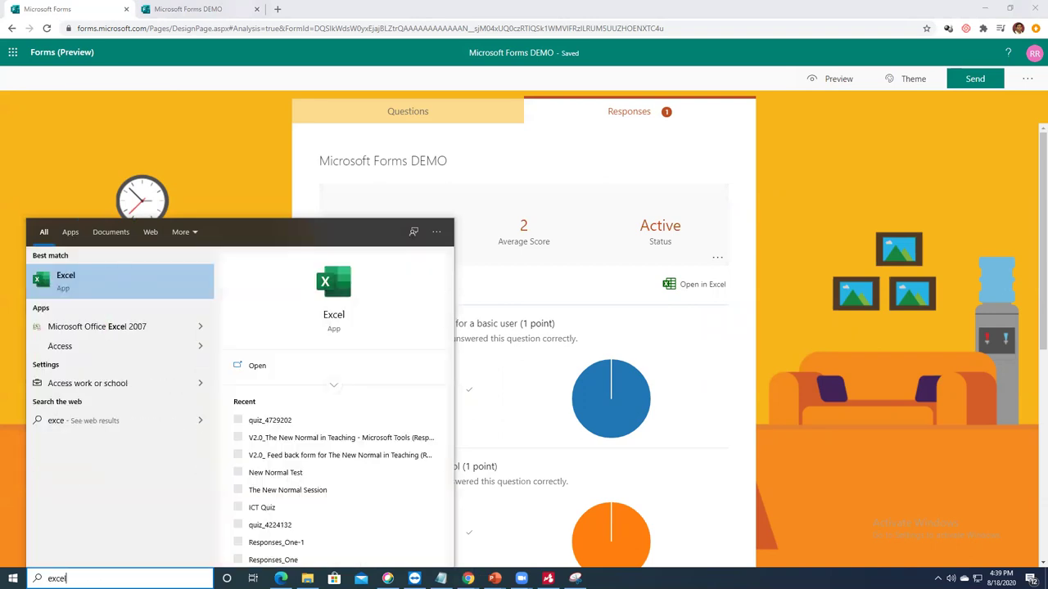
left_click(257, 366)
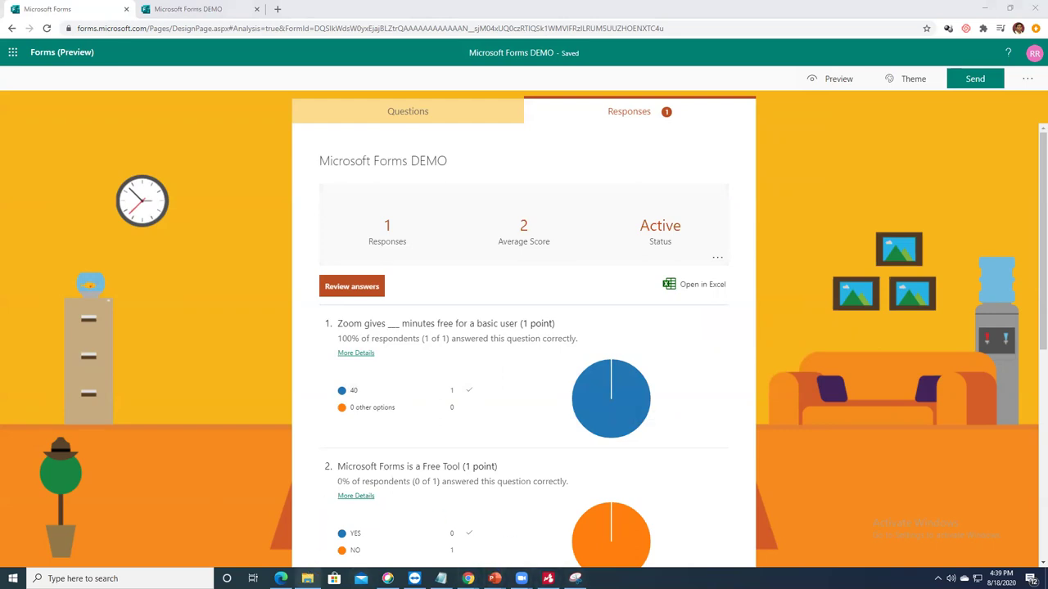
Step: Open the Microsoft Forms DEMO workbook from the Downloads folder in File Explorer
left_click(307, 579)
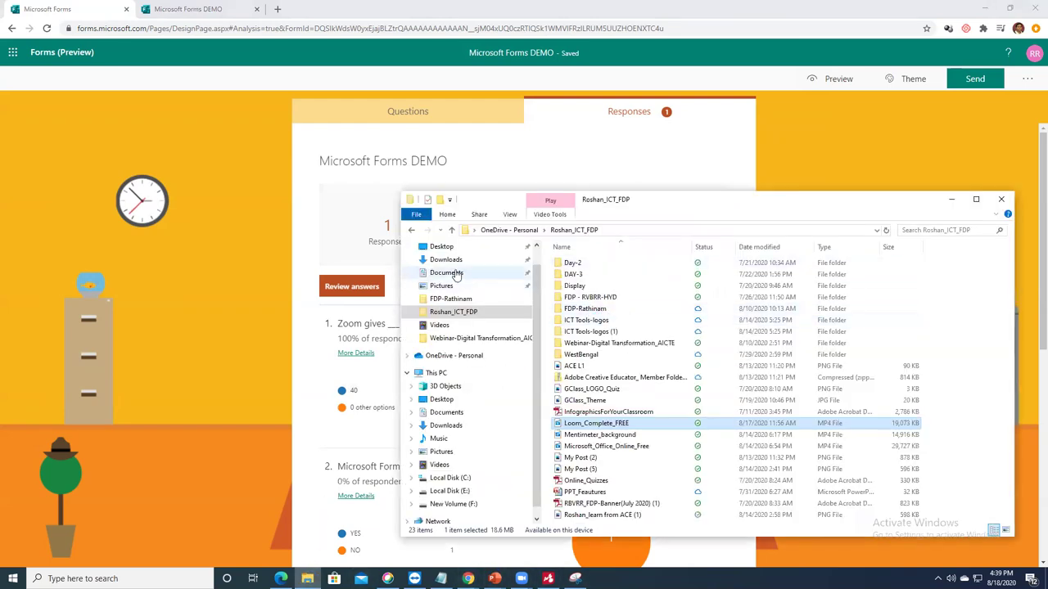
left_click(445, 259)
double_click(593, 278)
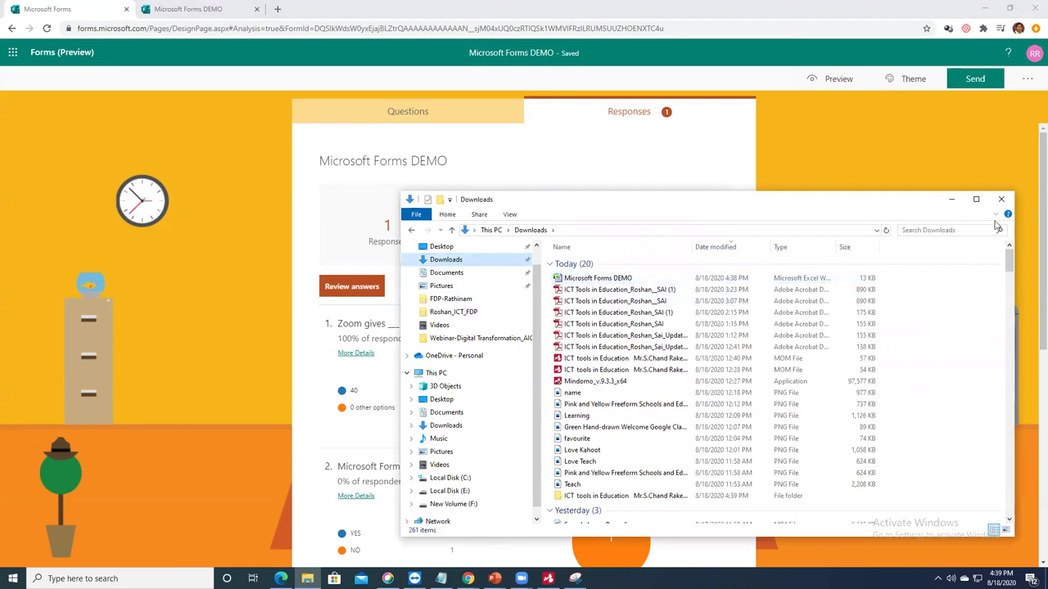
left_click(951, 199)
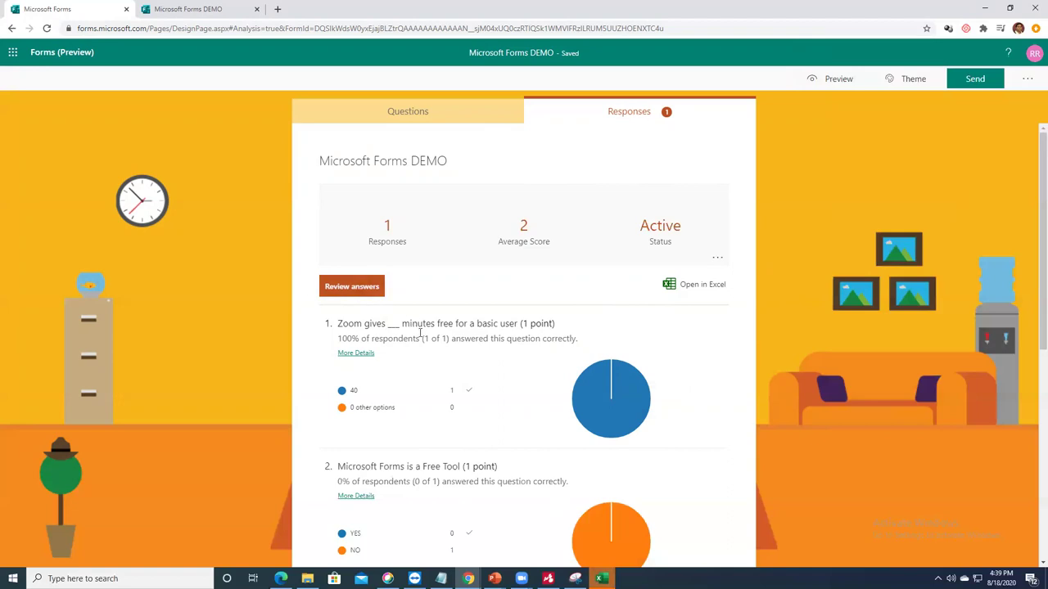
scroll(423, 300, "down", 4)
scroll(470, 385, "down", 1)
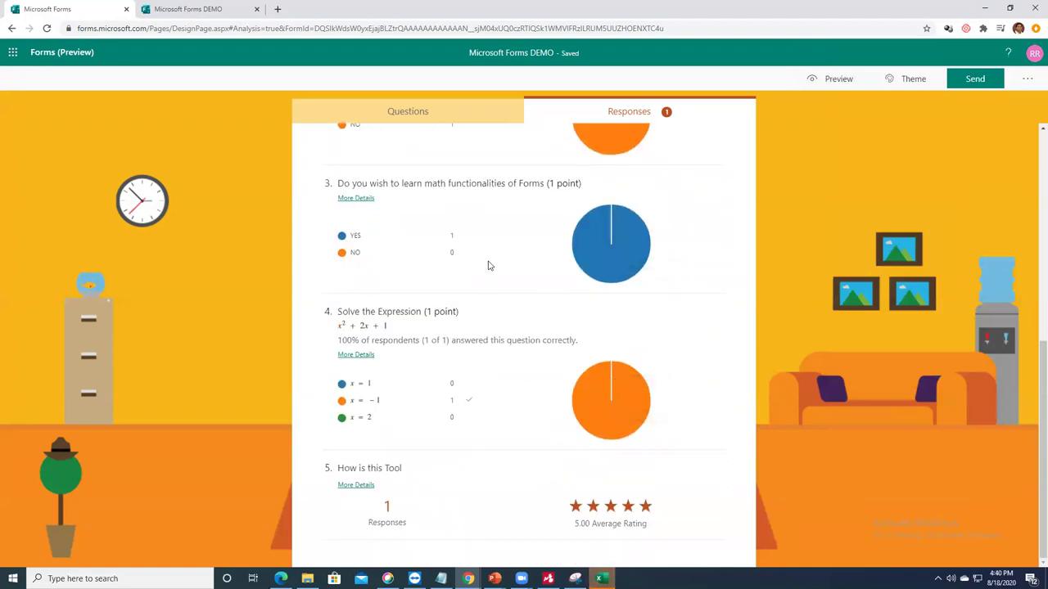
Step: Dismiss the deactivation notice and open Microsoft Forms DEMO from Downloads in Excel
left_click(600, 578)
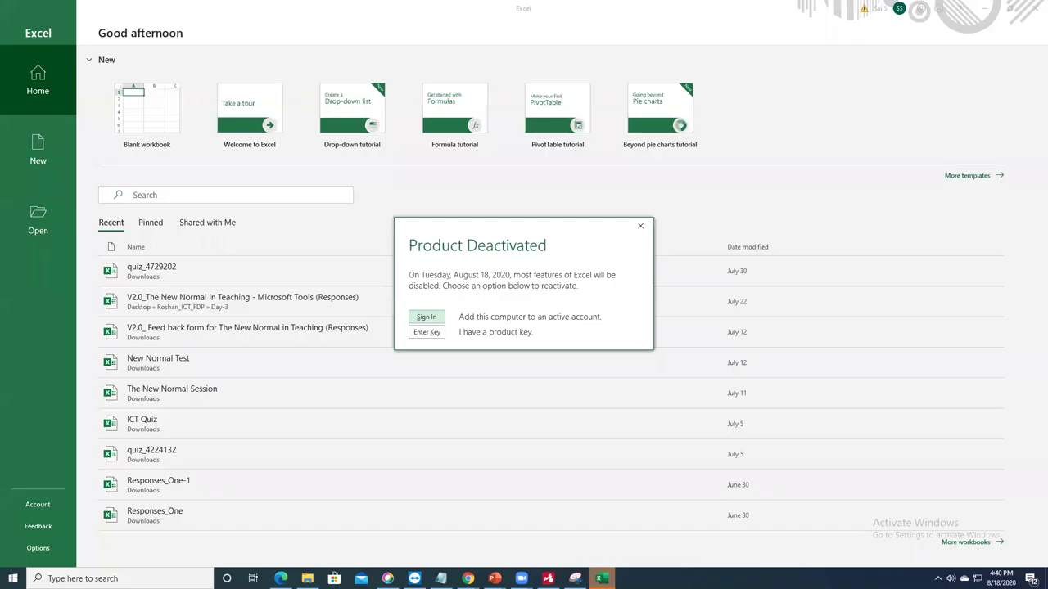
left_click(641, 226)
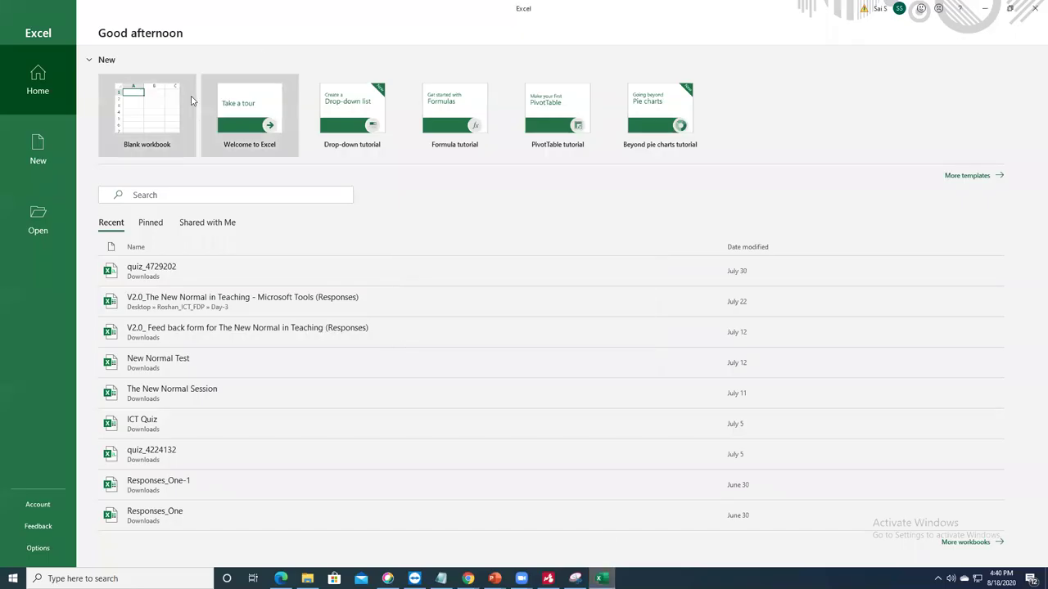
left_click(46, 209)
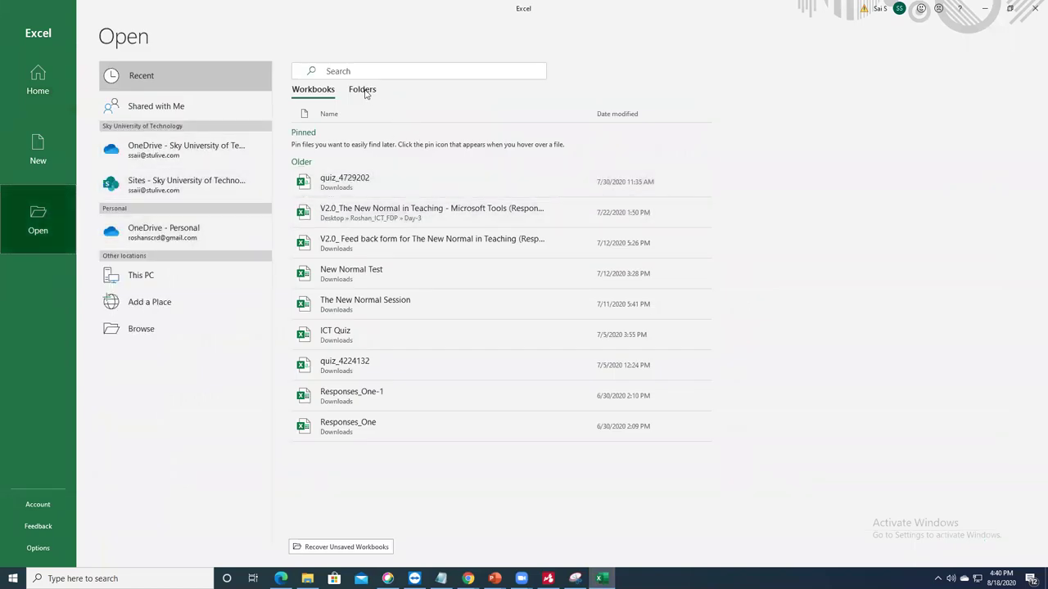
left_click(363, 92)
left_click(346, 163)
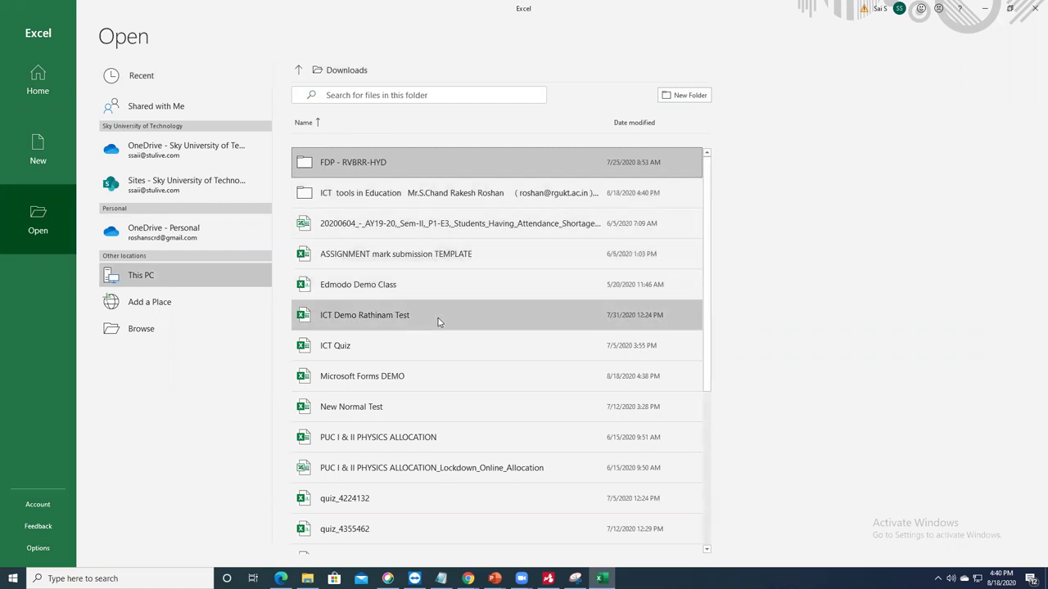
left_click(398, 375)
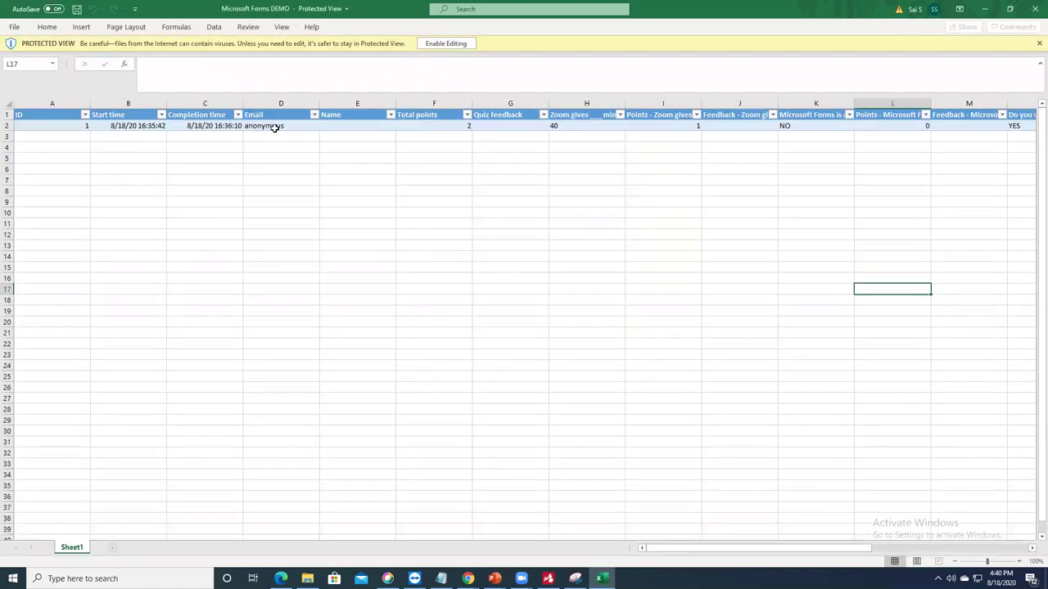
Step: Select cell D2 showing anonymous and scroll across the response row's columns
left_click(274, 128)
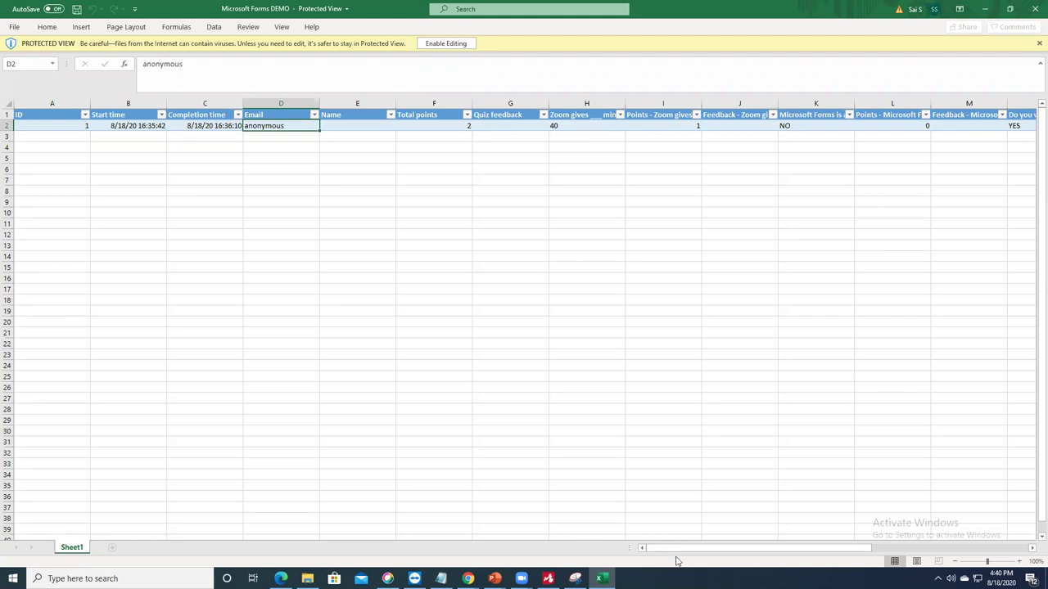
left_click_drag(715, 552, 871, 553)
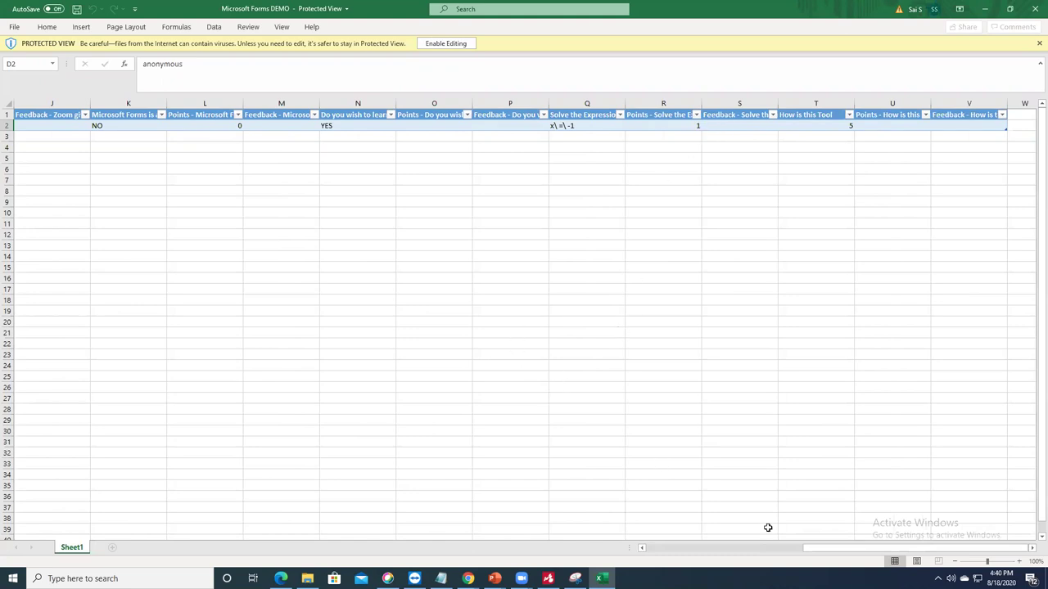
left_click_drag(851, 554, 692, 553)
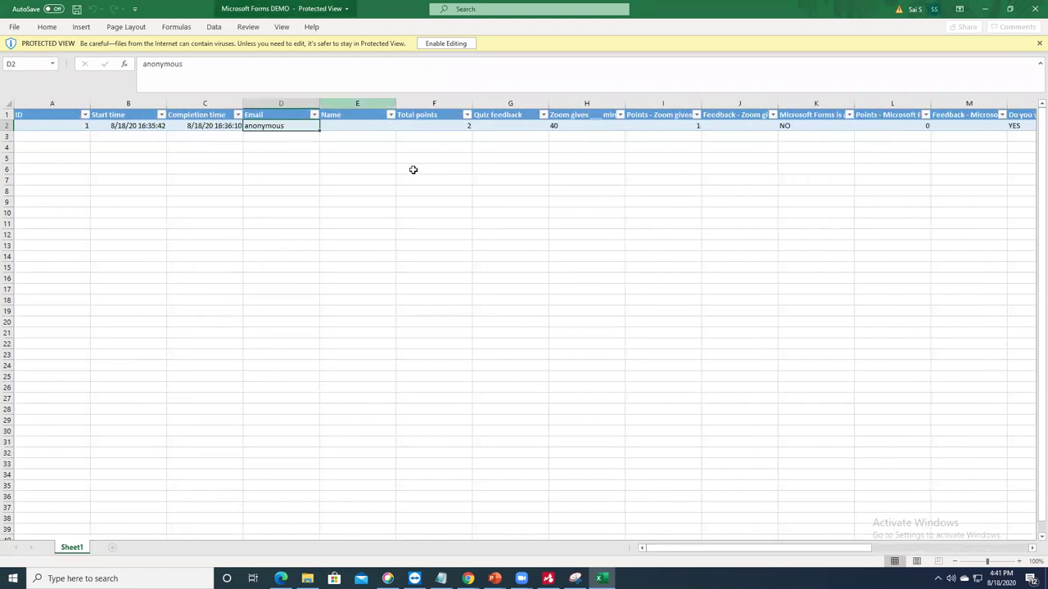
Step: Minimize Excel, then create and copy a summary link for the quiz responses
left_click(990, 9)
scroll(655, 245, "up", 10)
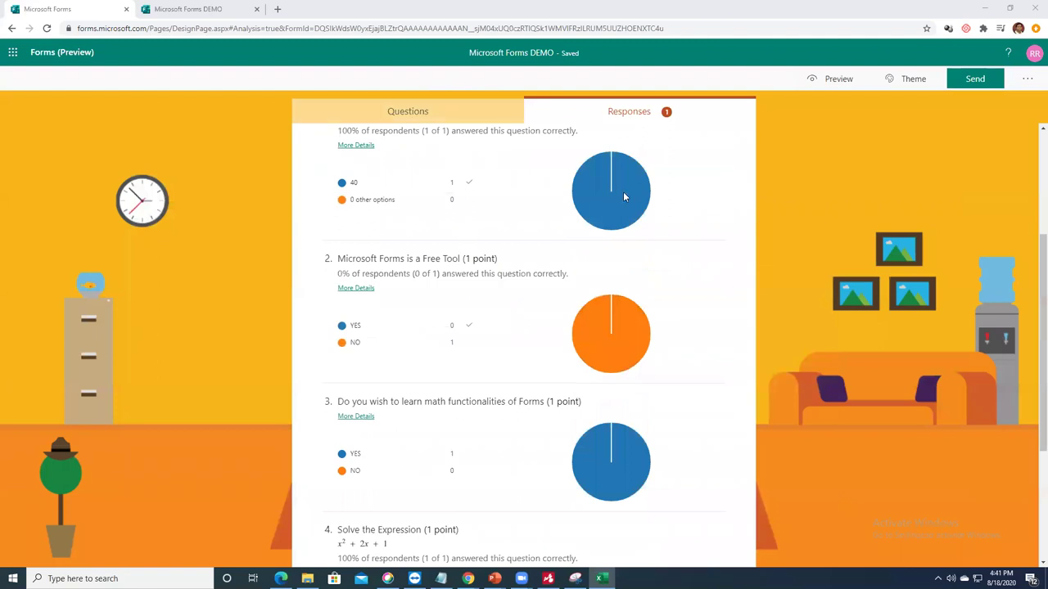
left_click(716, 258)
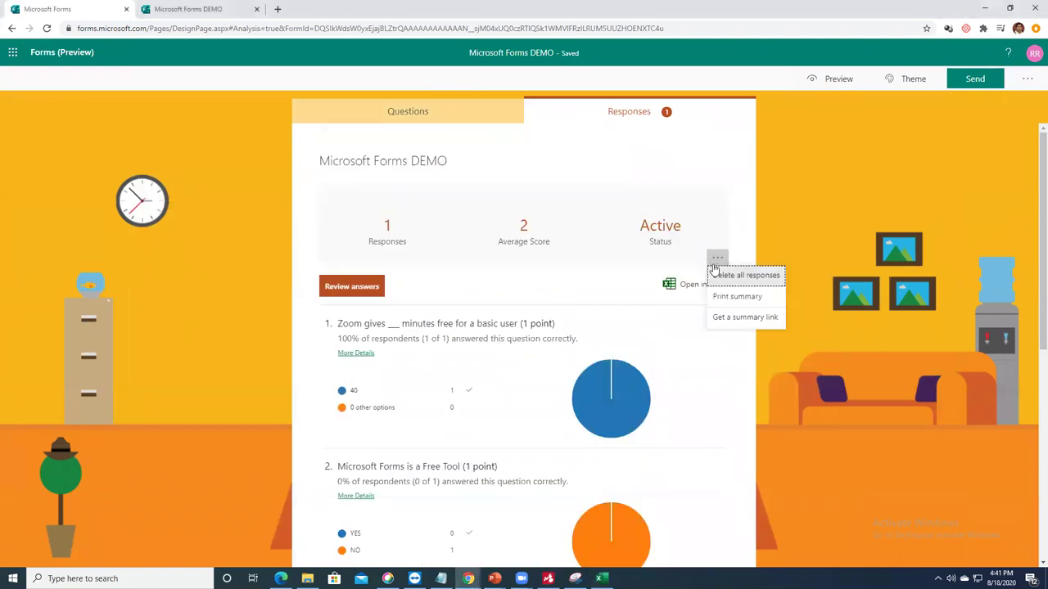
left_click(742, 319)
left_click(664, 232)
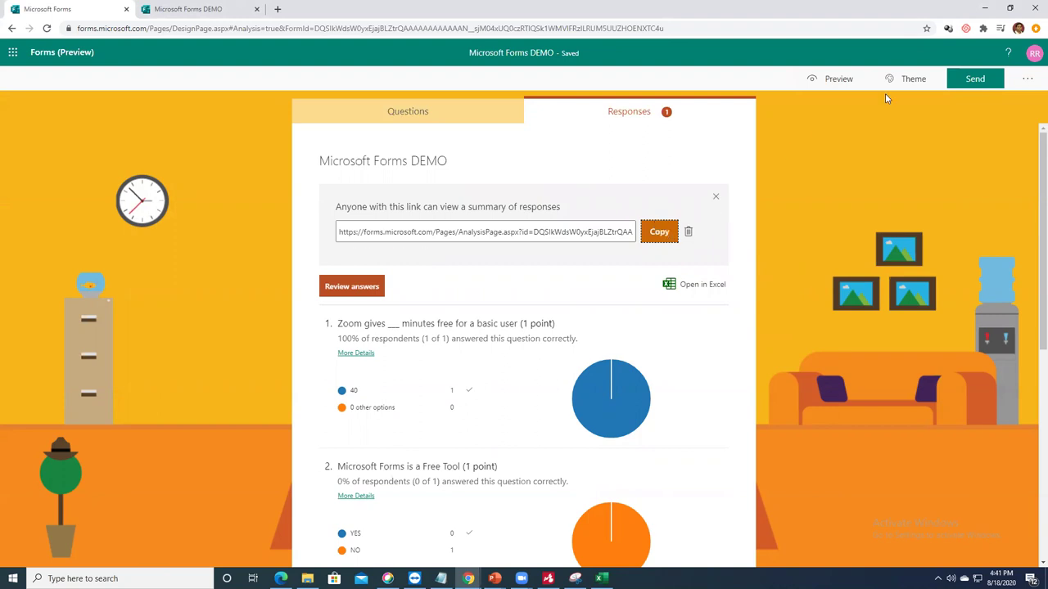
Step: Go to the Forms home page, where the DEMO quiz has 1 response, and view account details
left_click(12, 54)
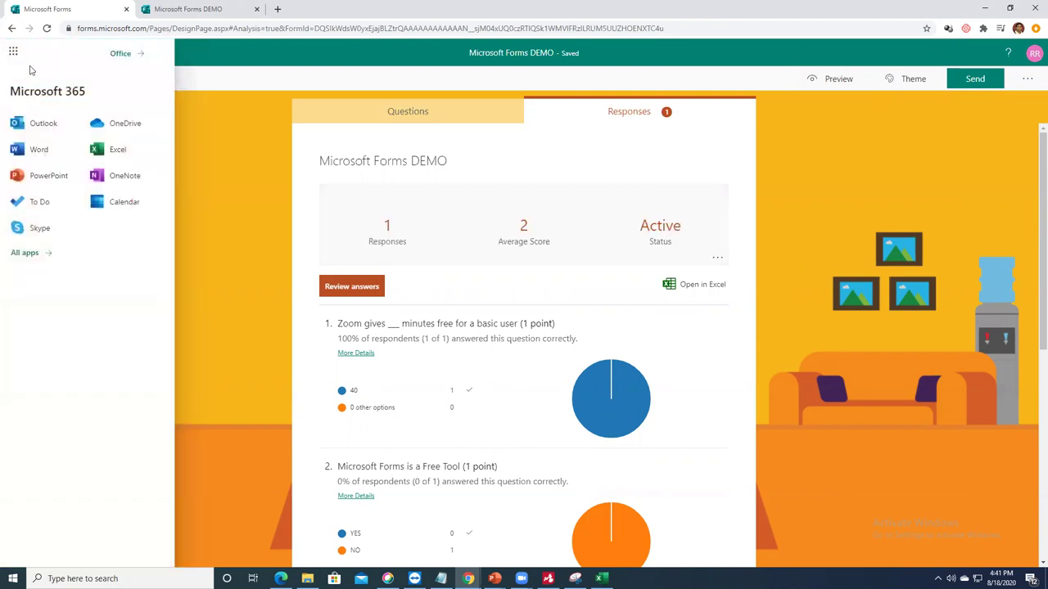
left_click(206, 75)
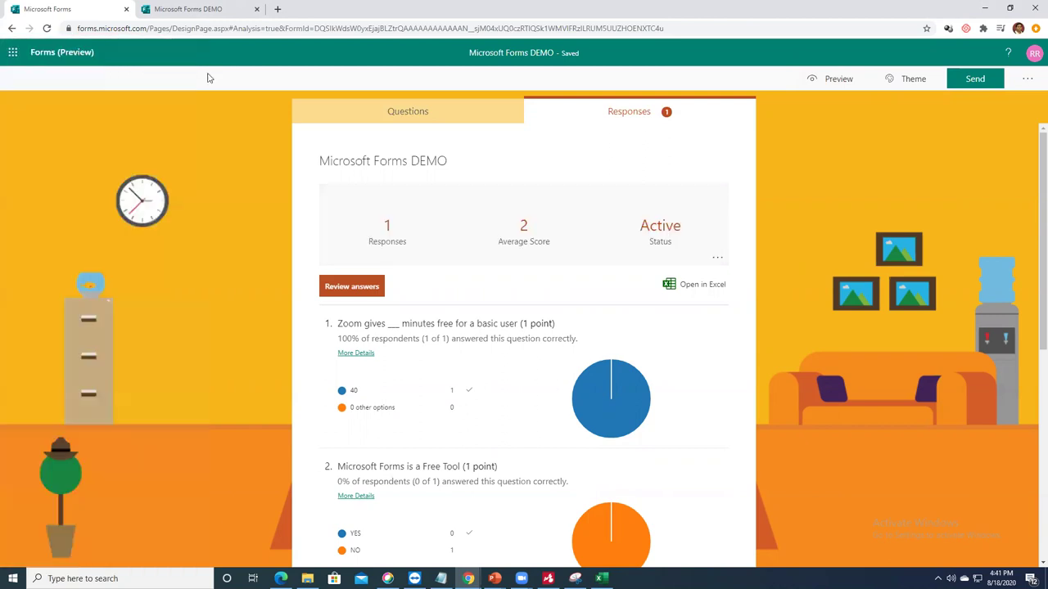
left_click(57, 54)
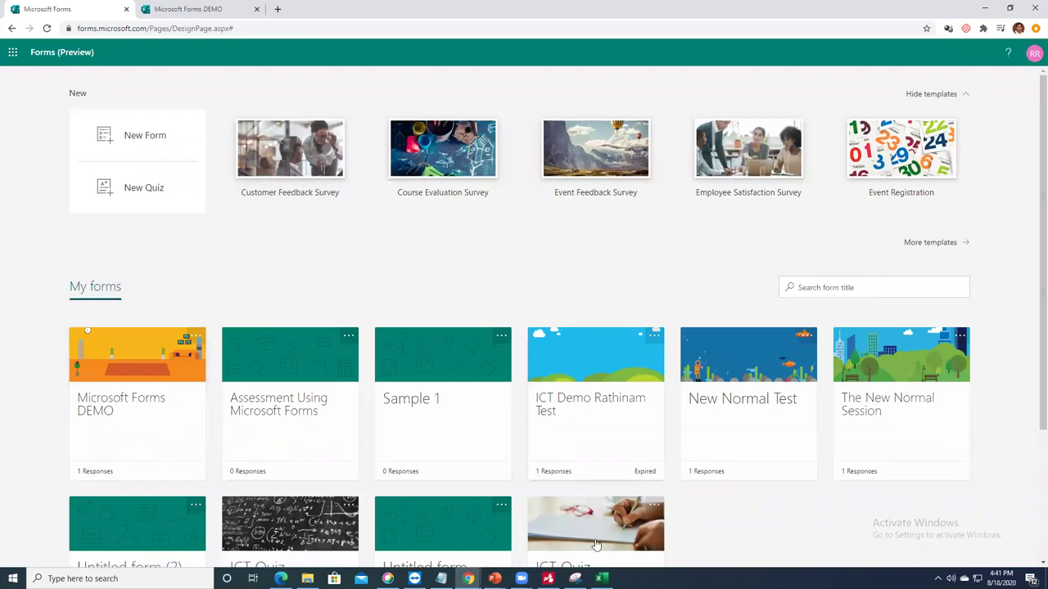
scroll(473, 342, "down", 1)
scroll(458, 360, "up", 1)
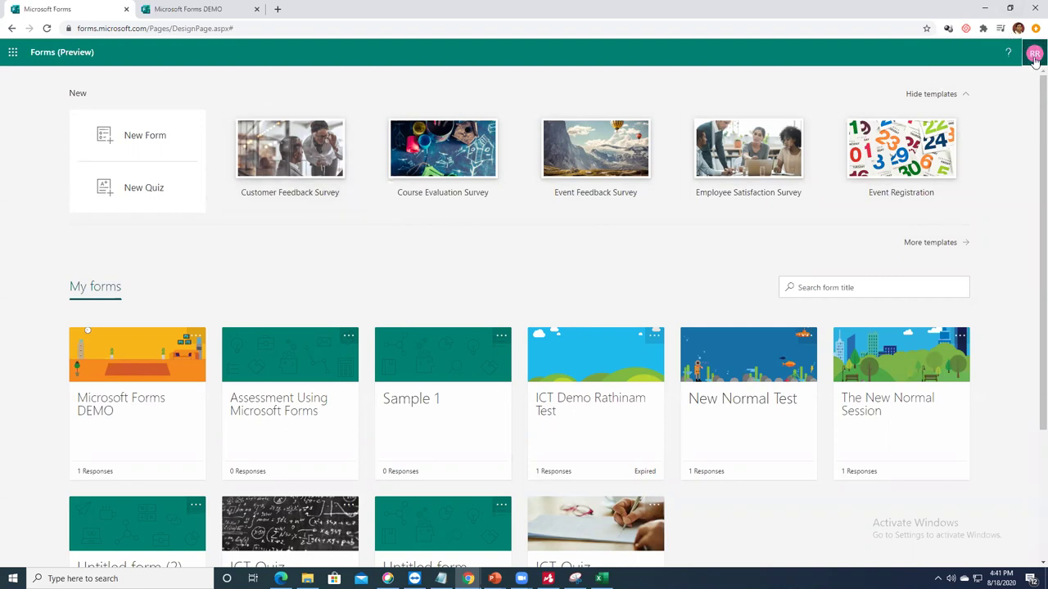
left_click(1035, 54)
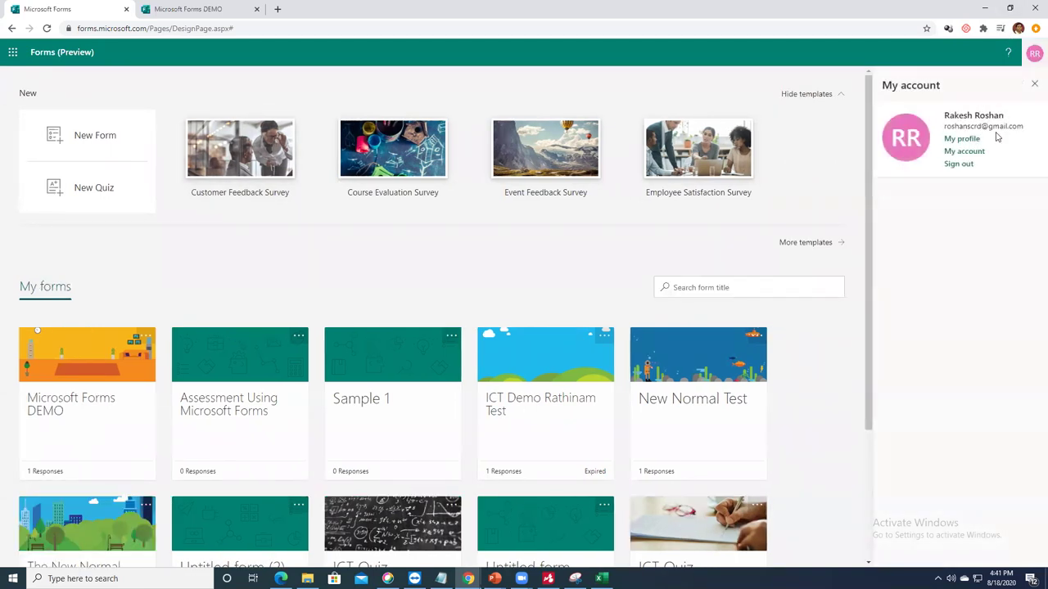